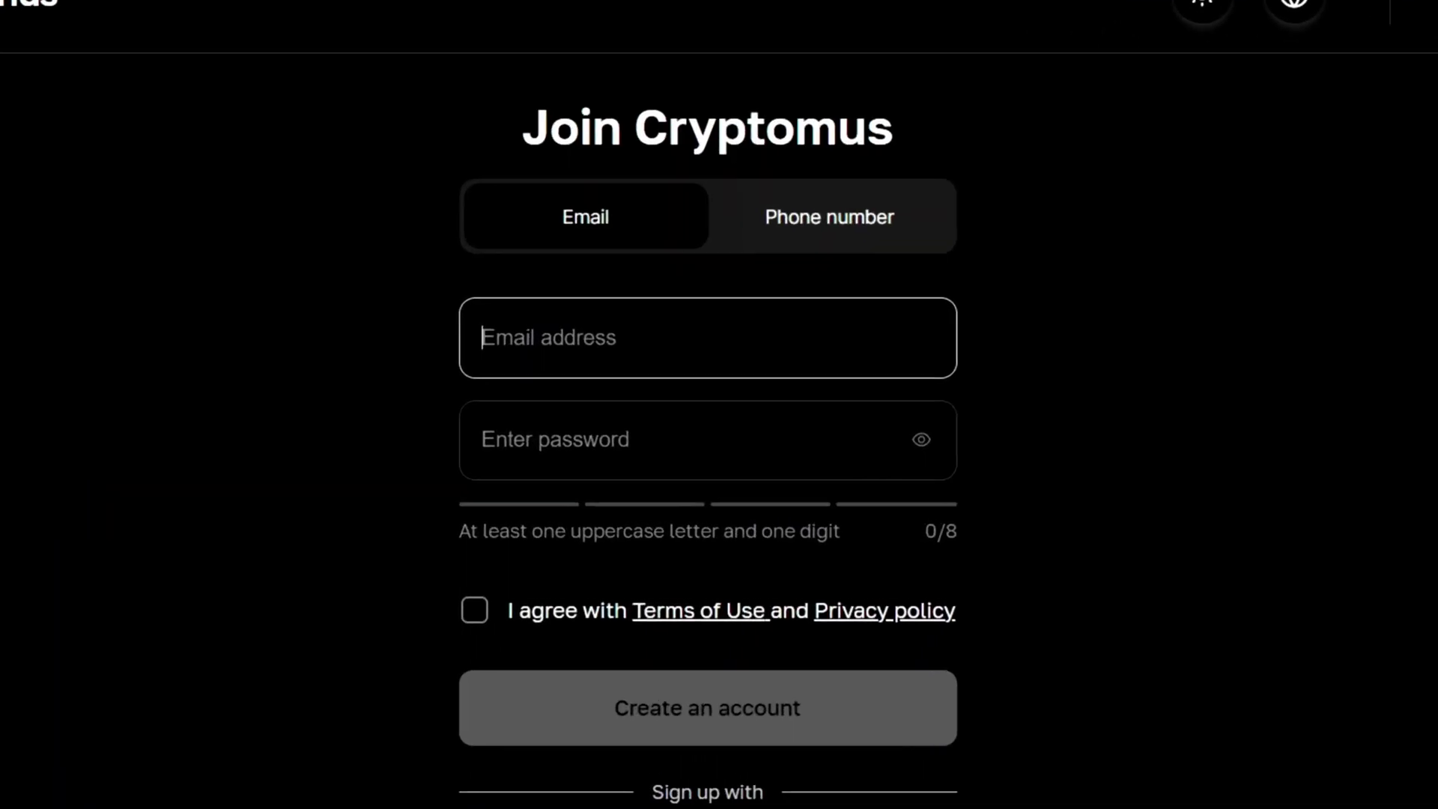
Step: Switch the Cryptomus sign-up form to the phone number option
click(848, 173)
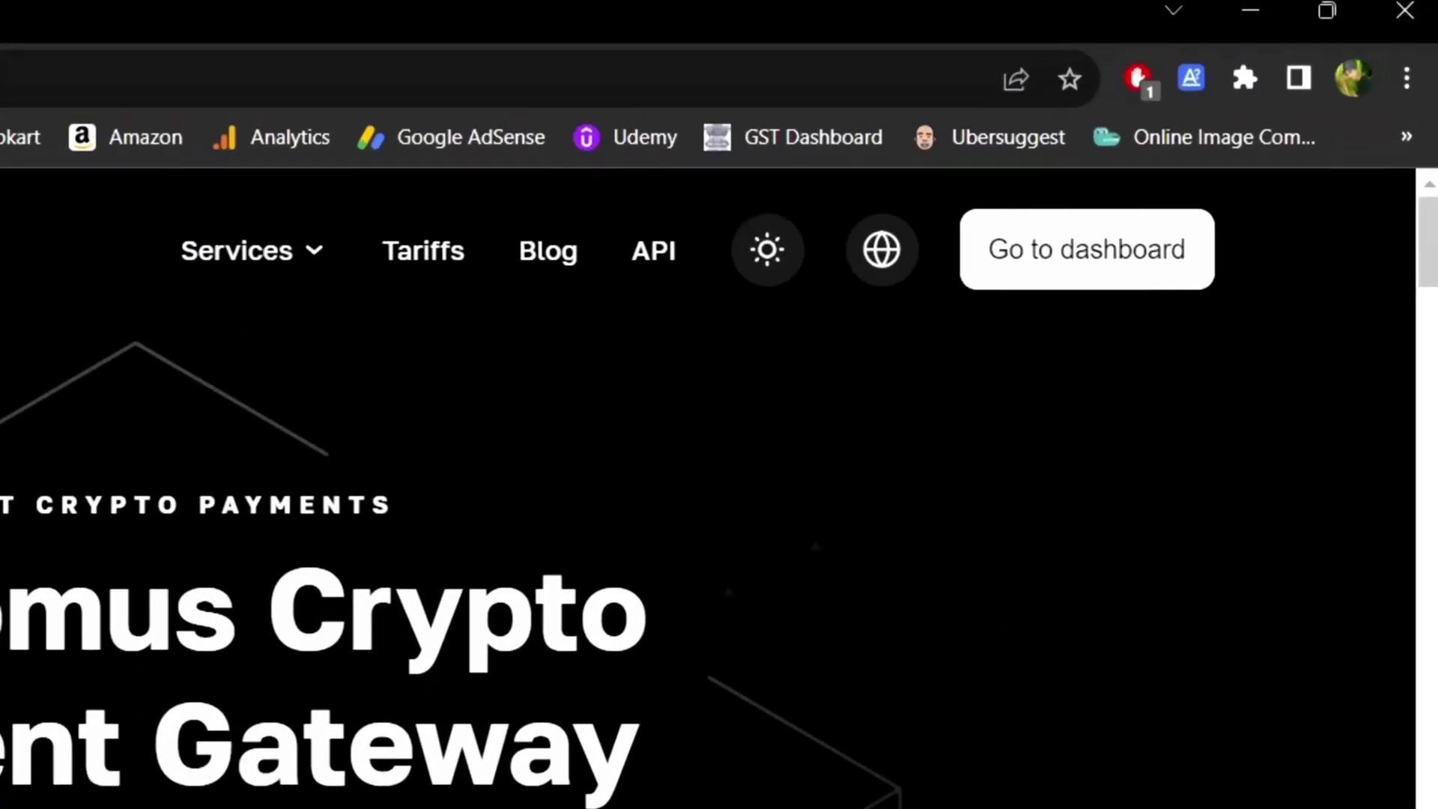
Step: From the dashboard's business wallet, create a merchant named 'Networkingplus'
click(1086, 249)
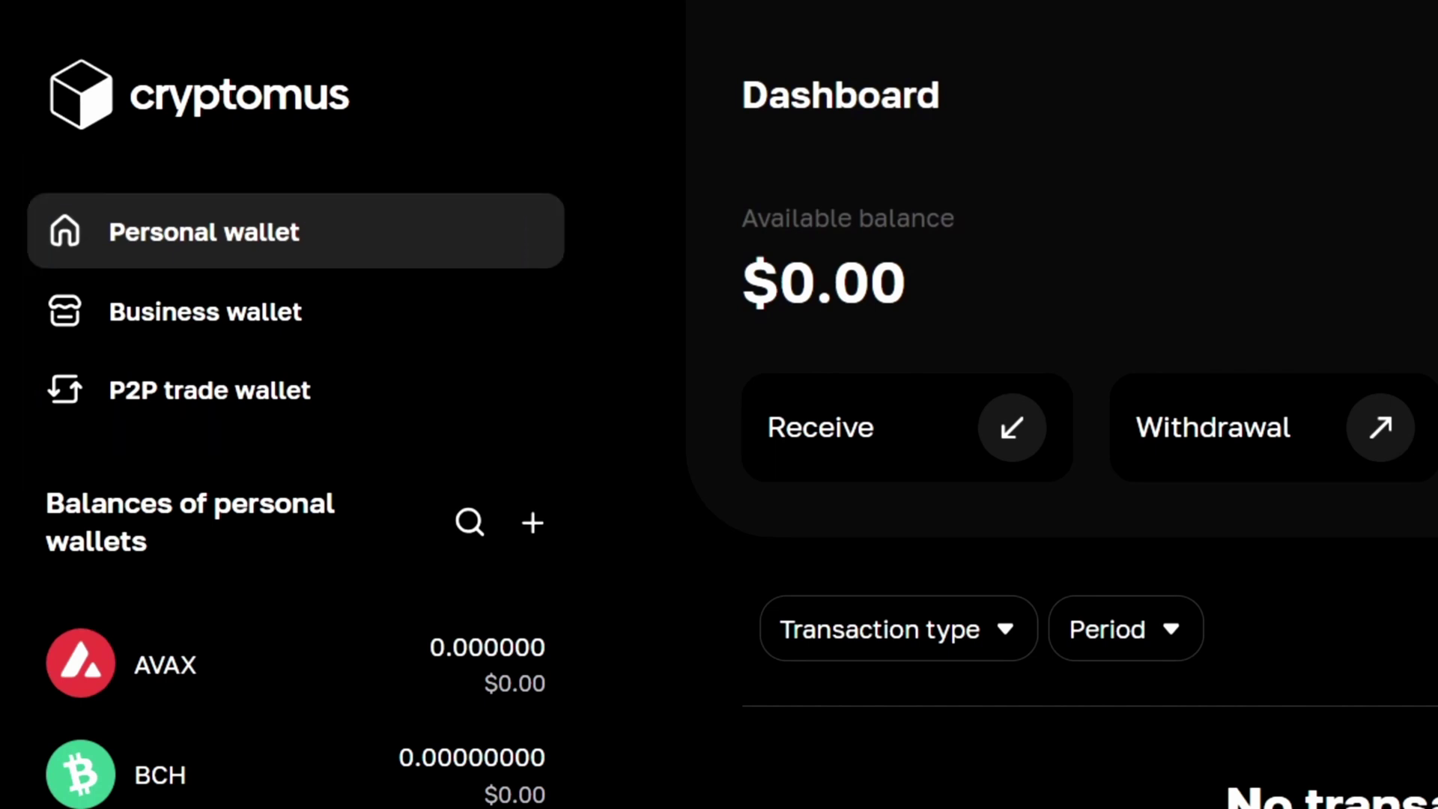
click(206, 311)
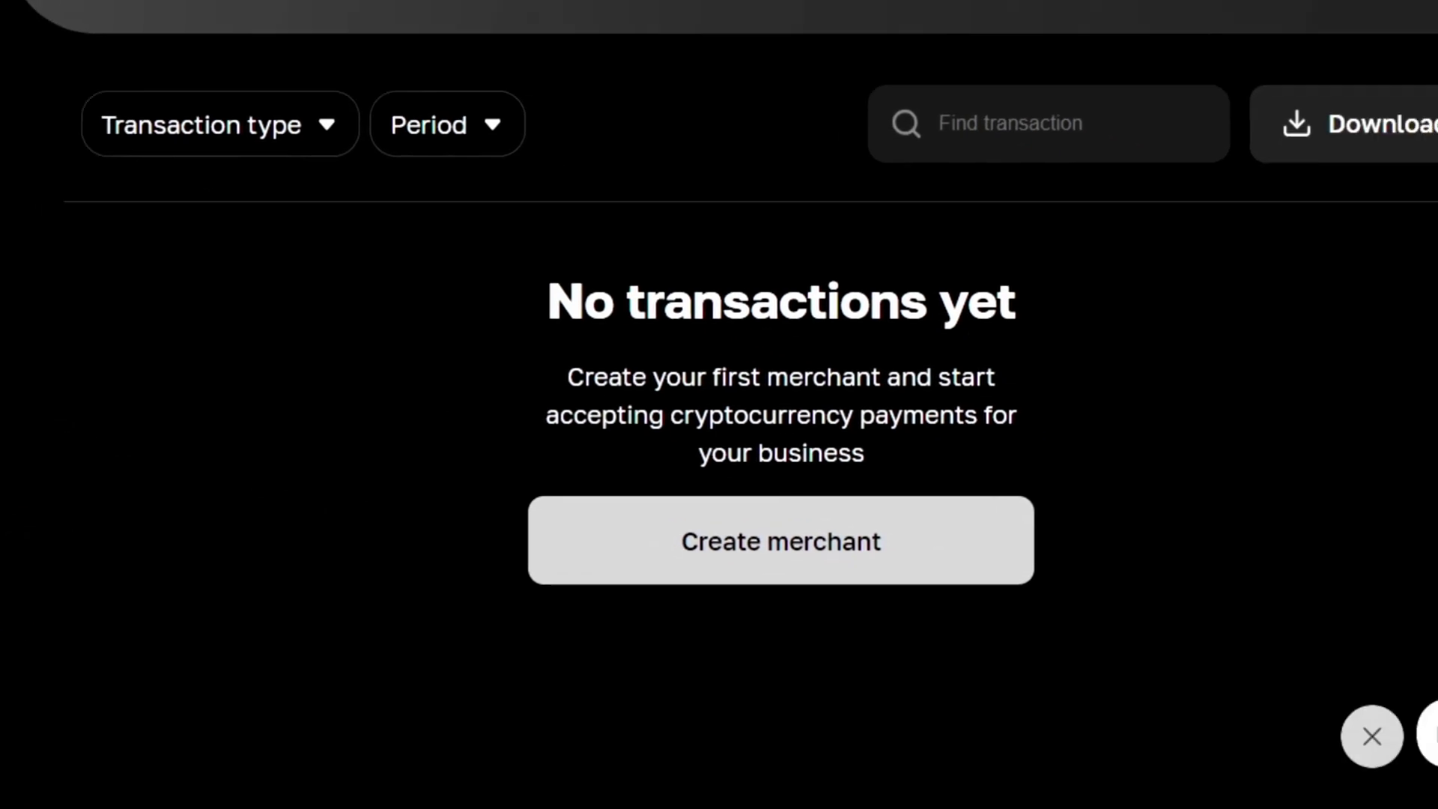
click(1079, 623)
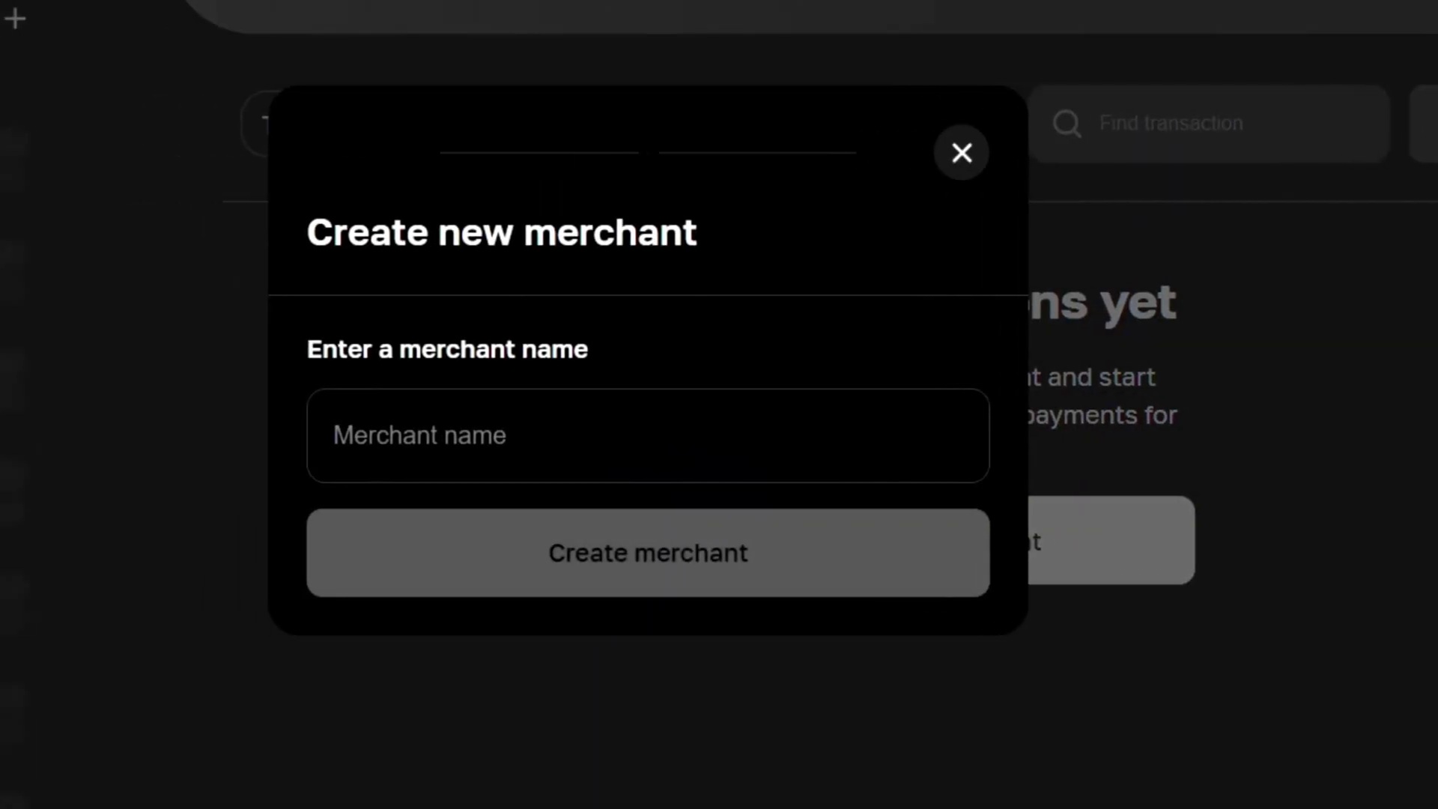
click(541, 435)
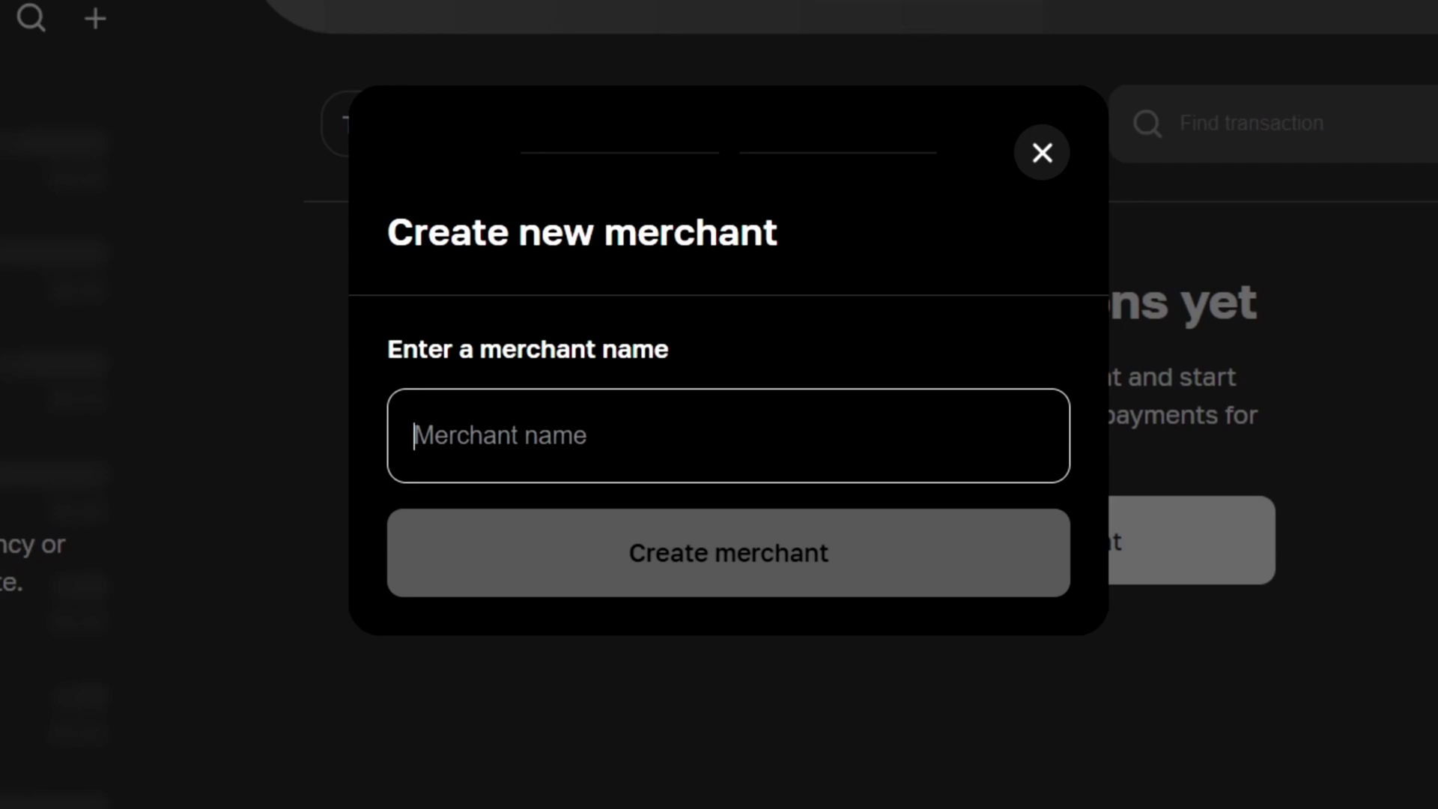
text(Networkingplus)
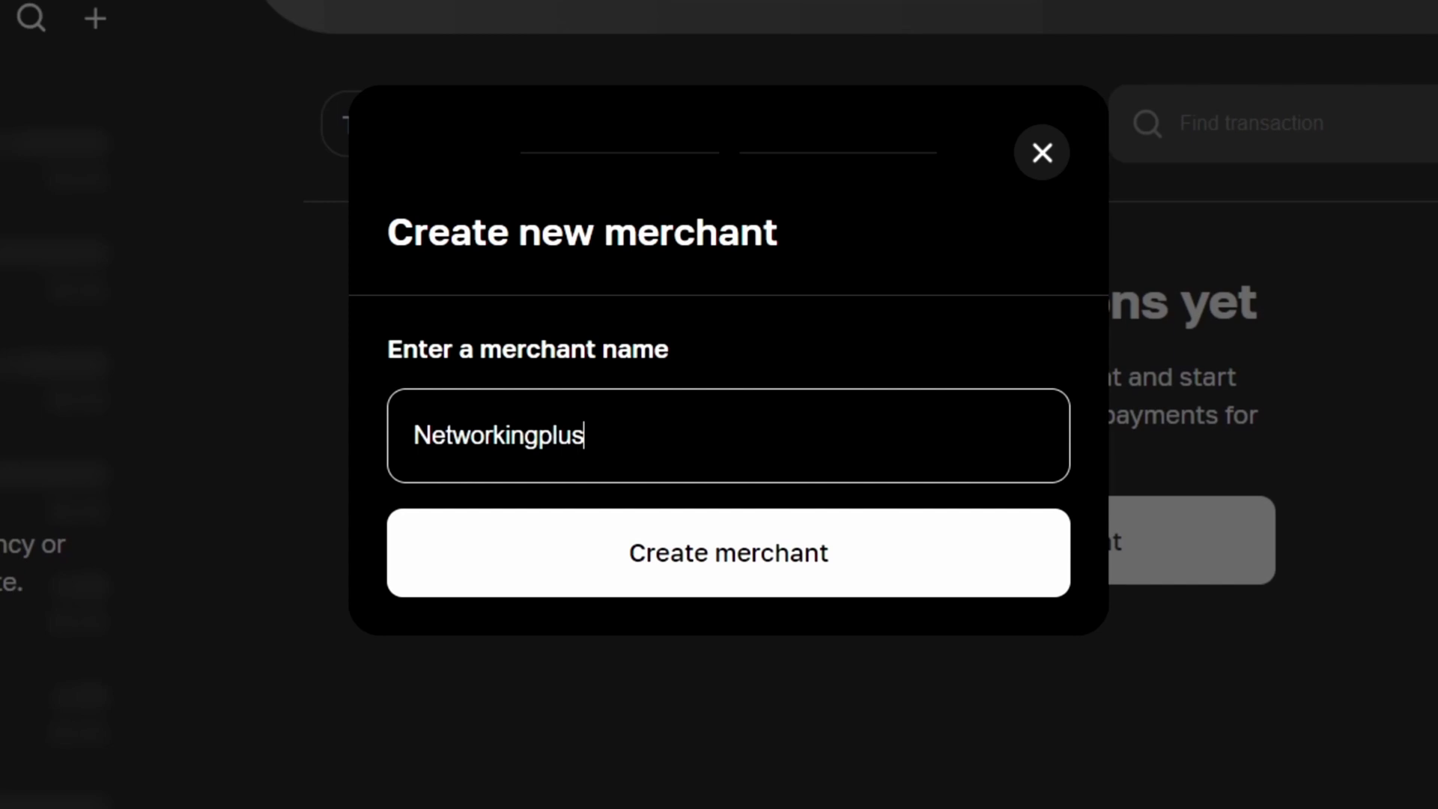
click(728, 552)
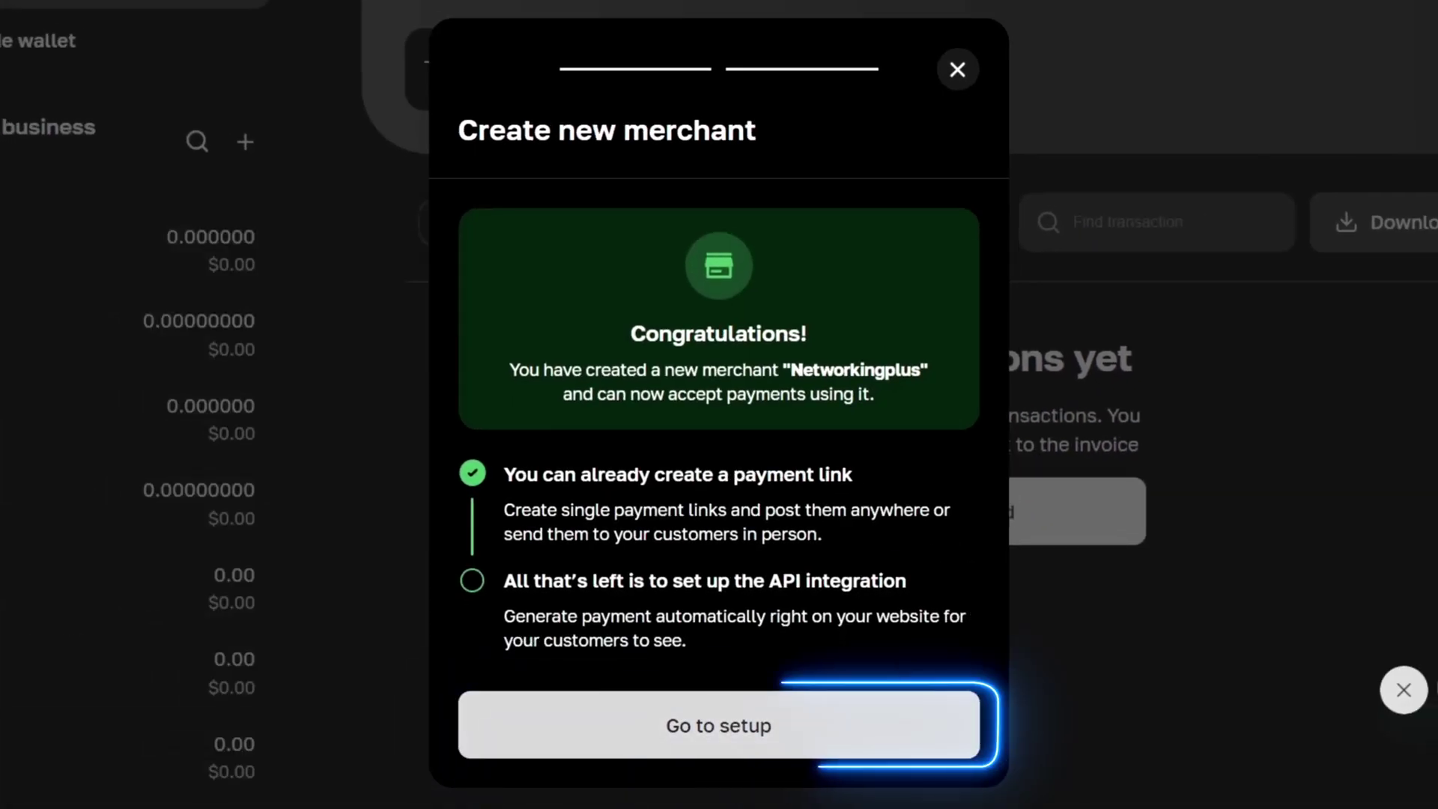
click(719, 725)
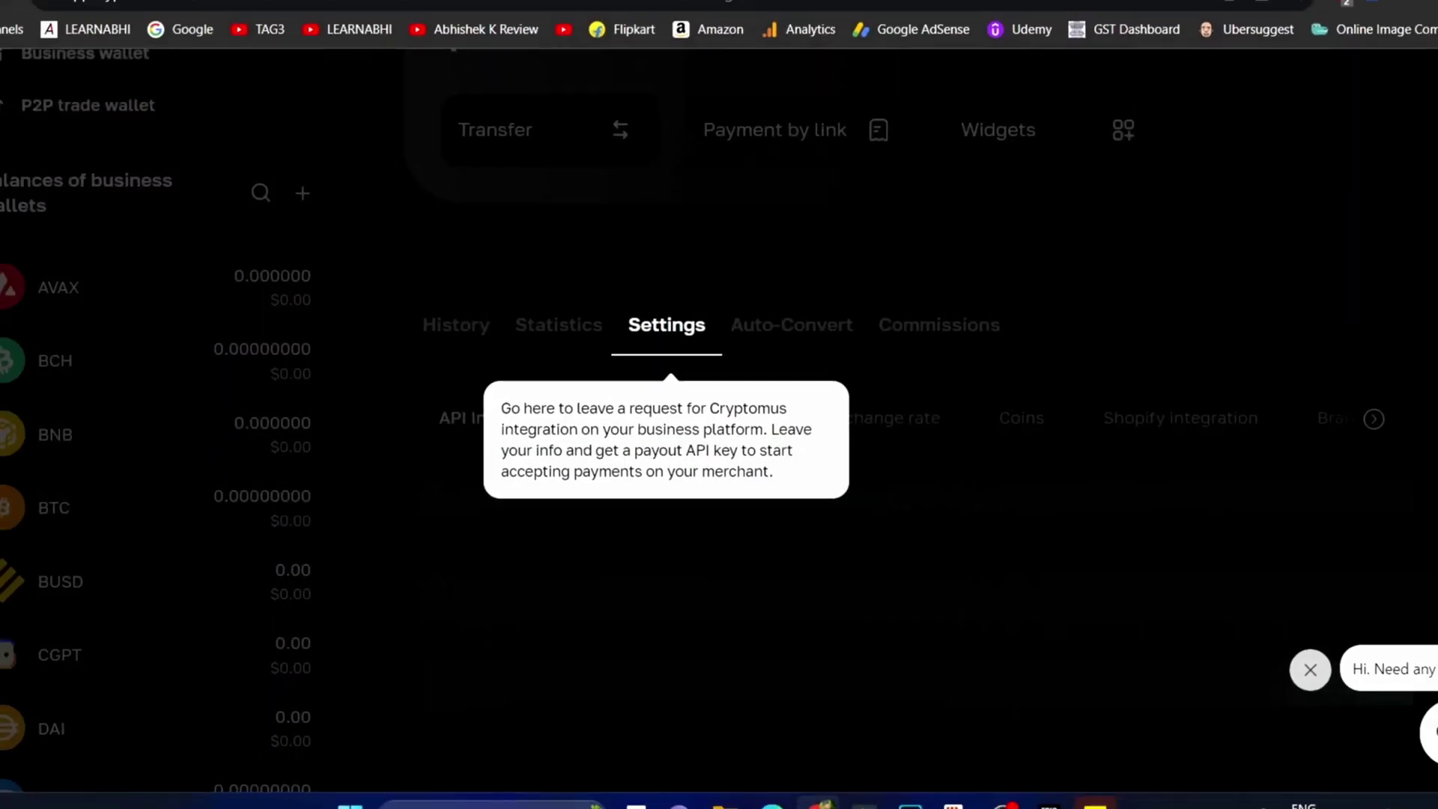
click(659, 224)
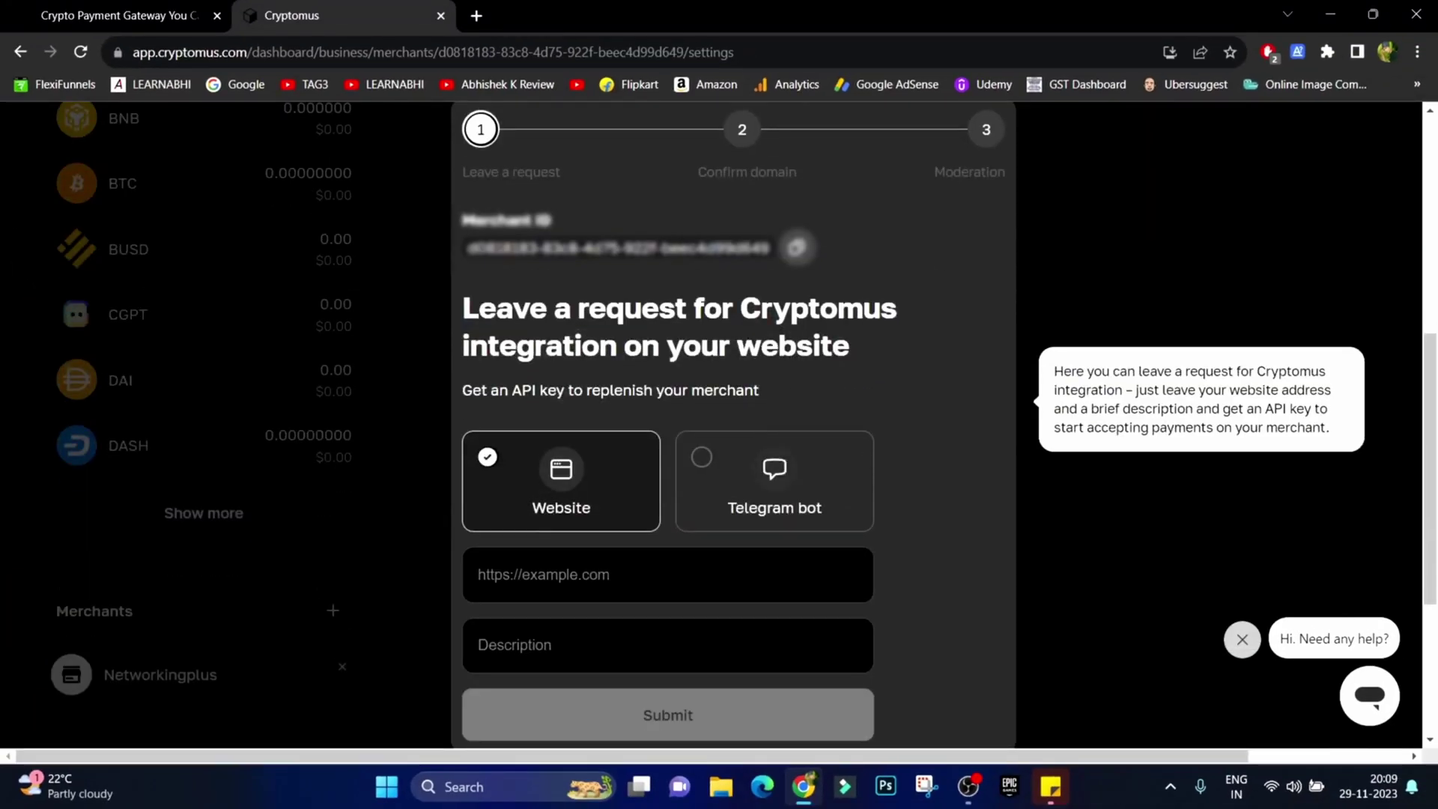
click(797, 248)
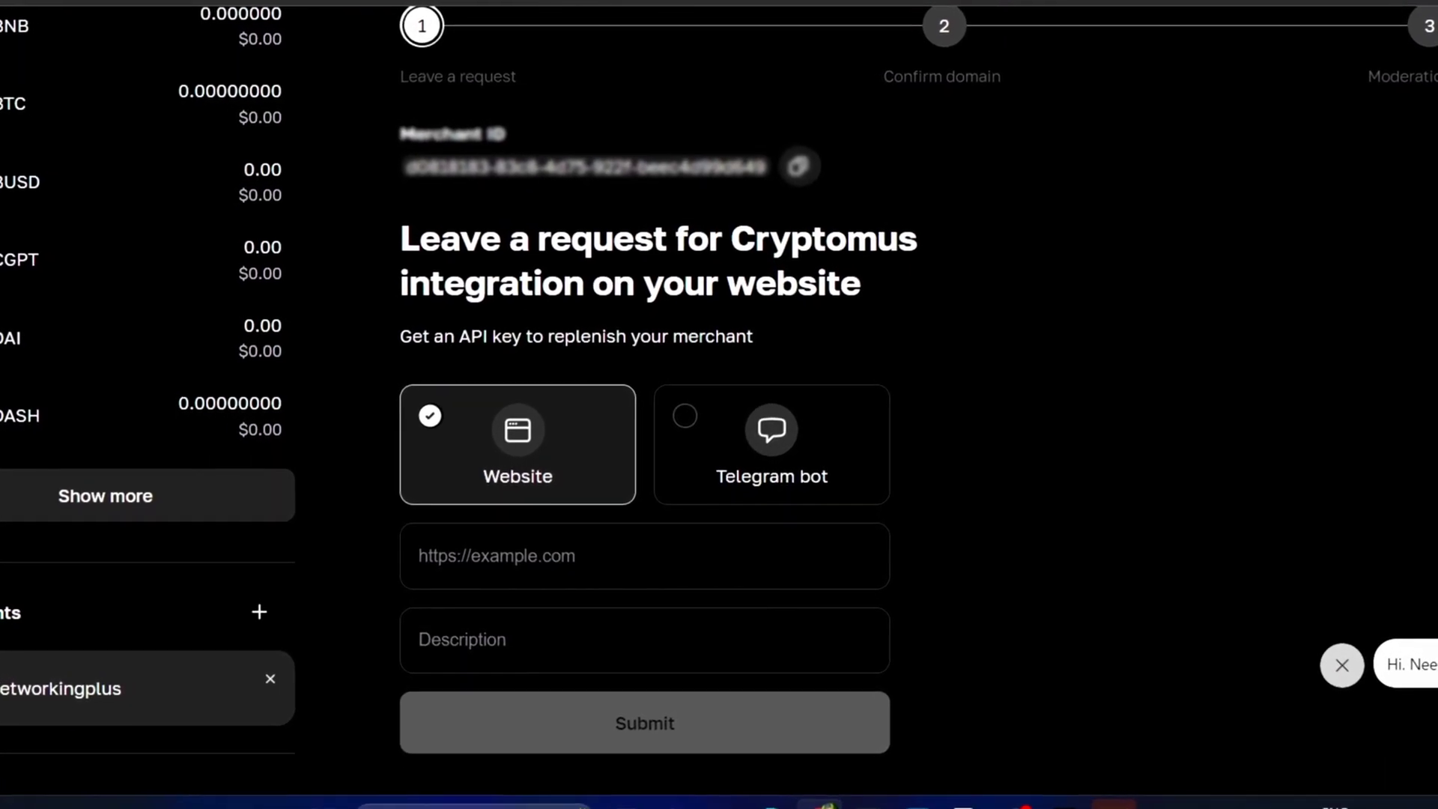
click(569, 556)
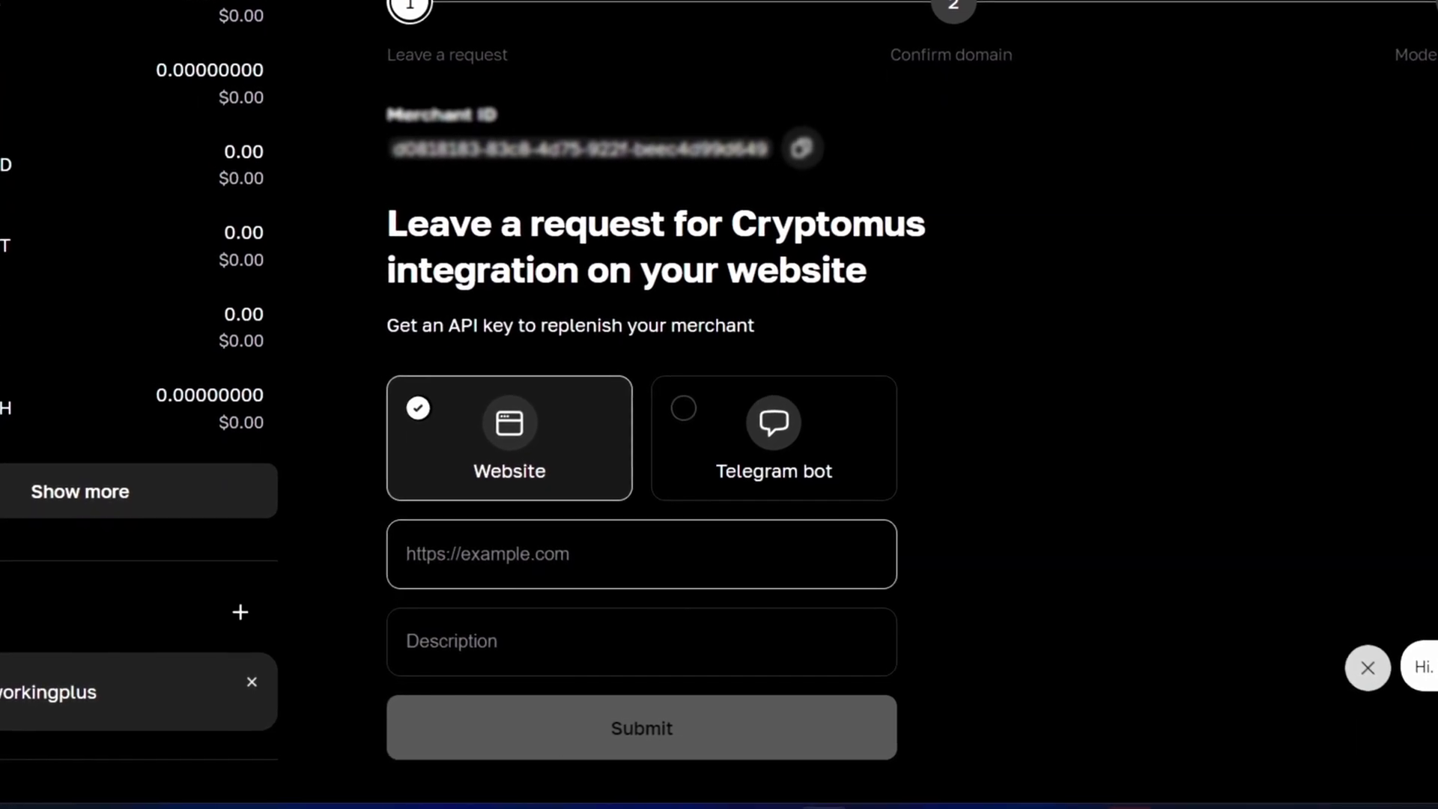
text(https://networkingplus.in)
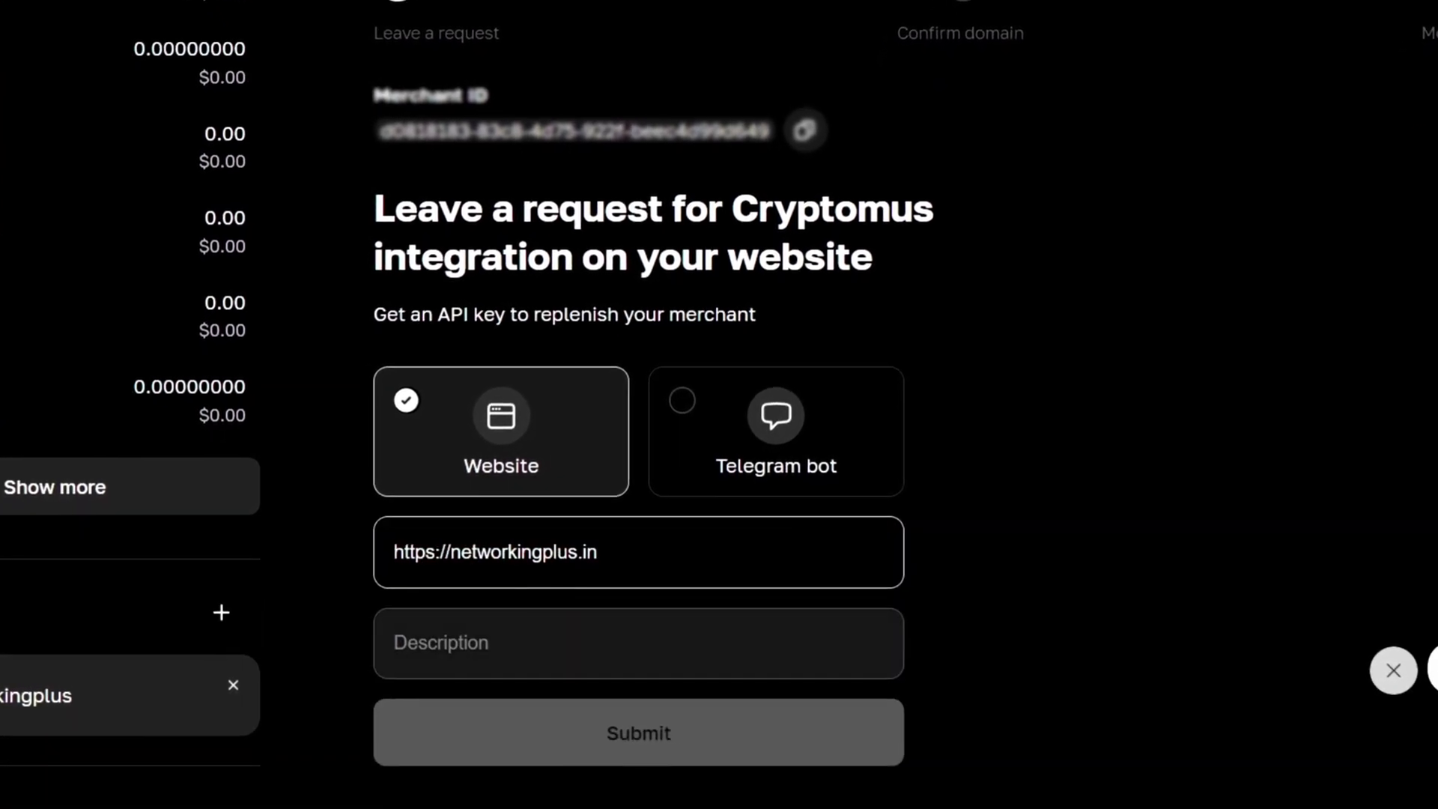
click(569, 643)
text(online)
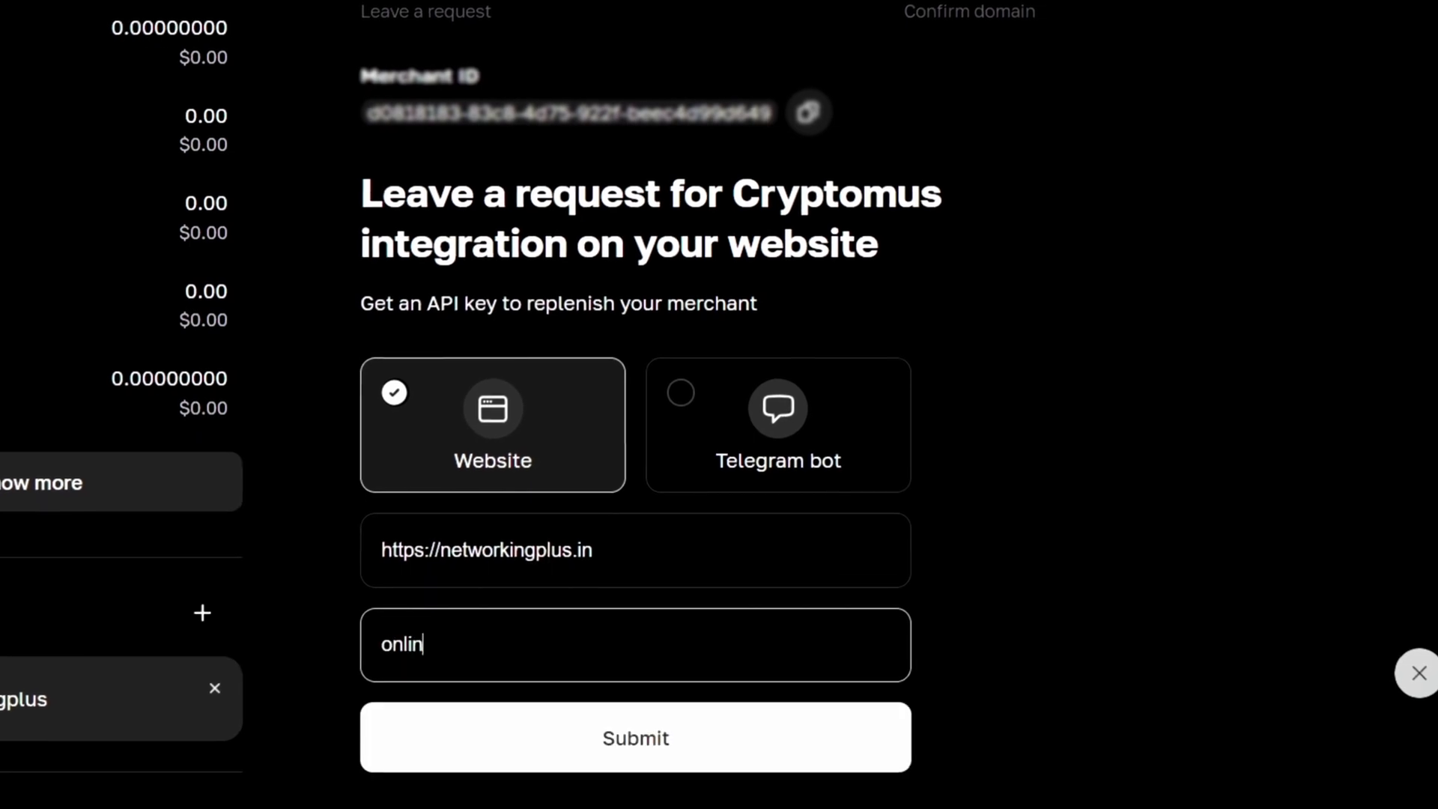
text( course)
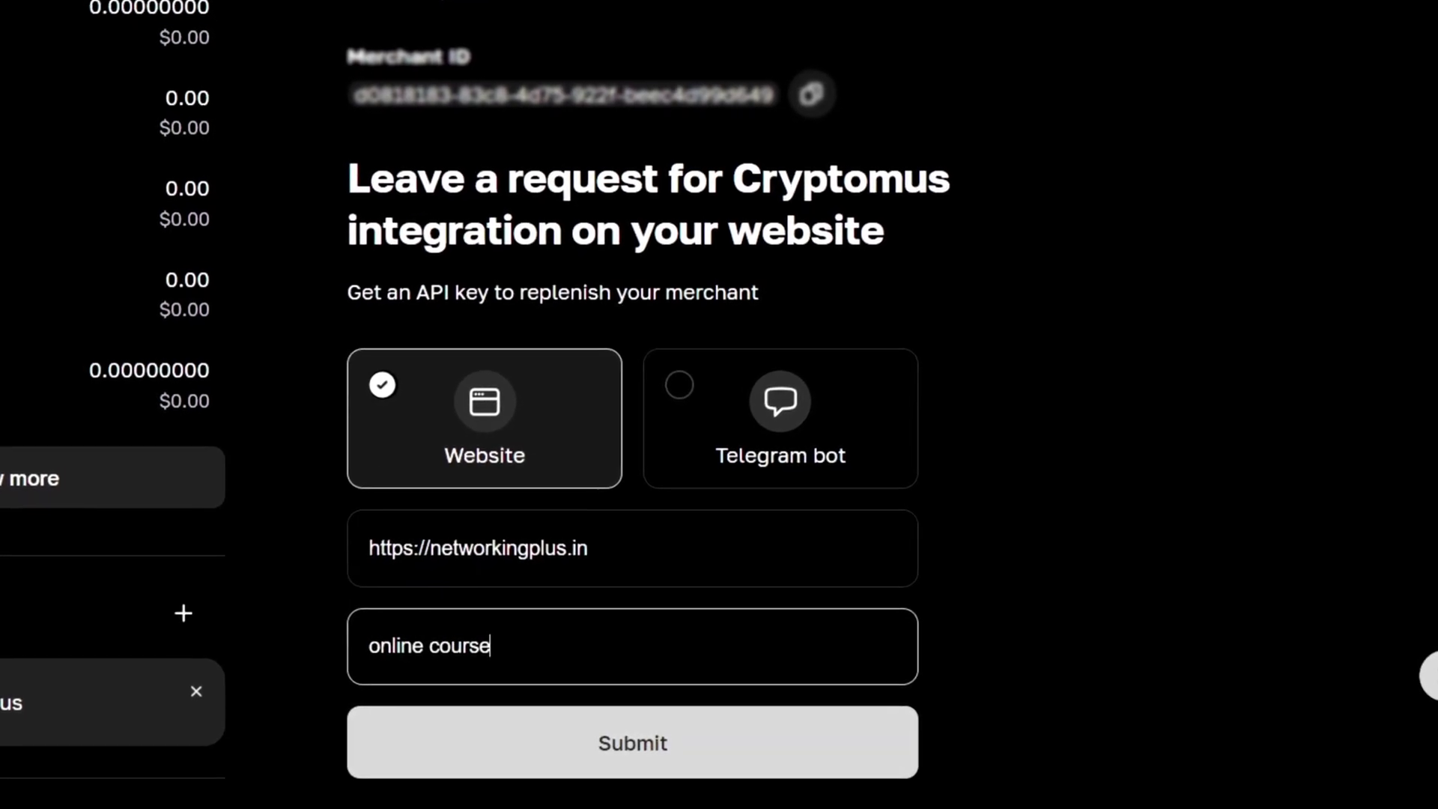
click(633, 742)
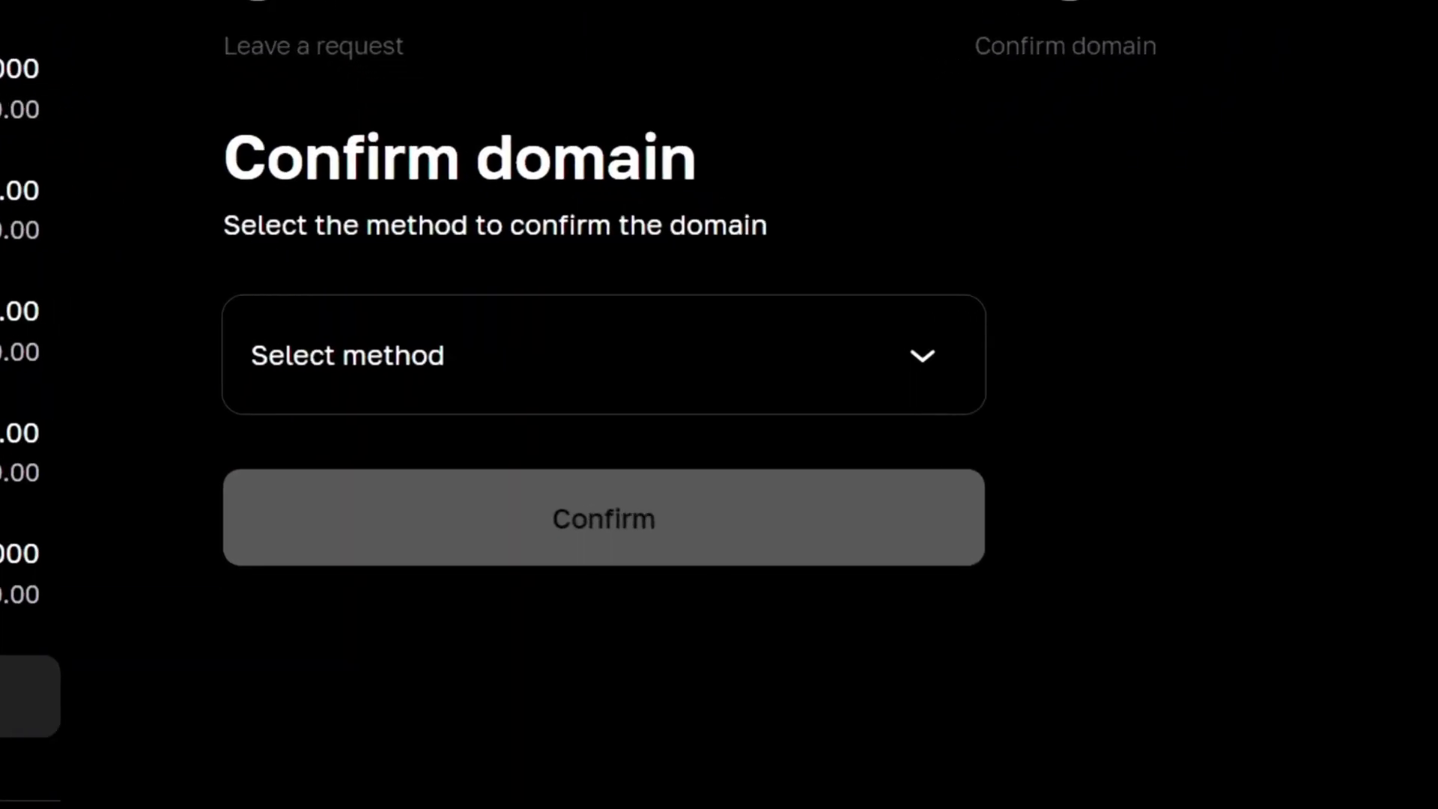
Step: Choose 'Using a meta tag on the site' as the confirmation method and copy its code
click(603, 355)
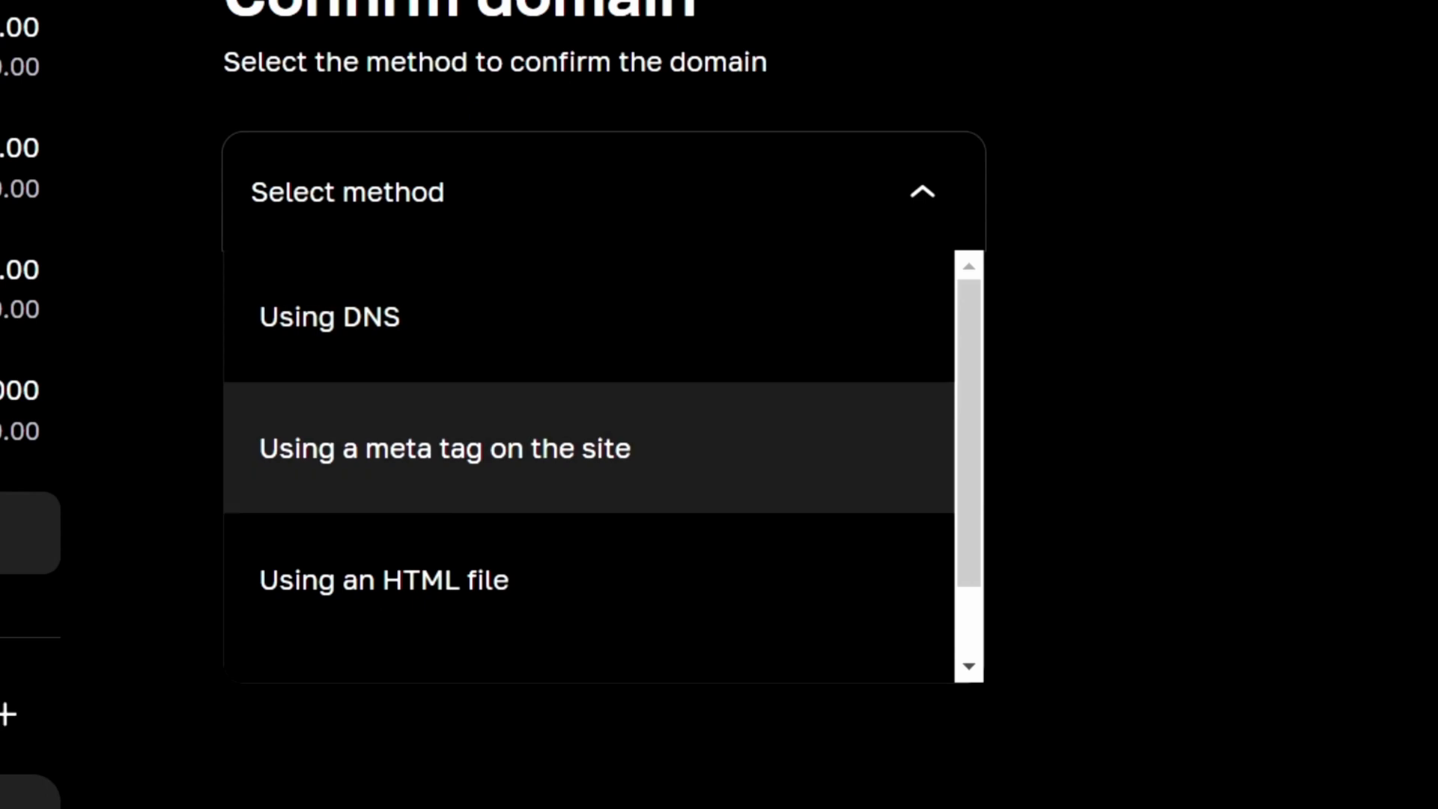
key(Down)
key(Down)
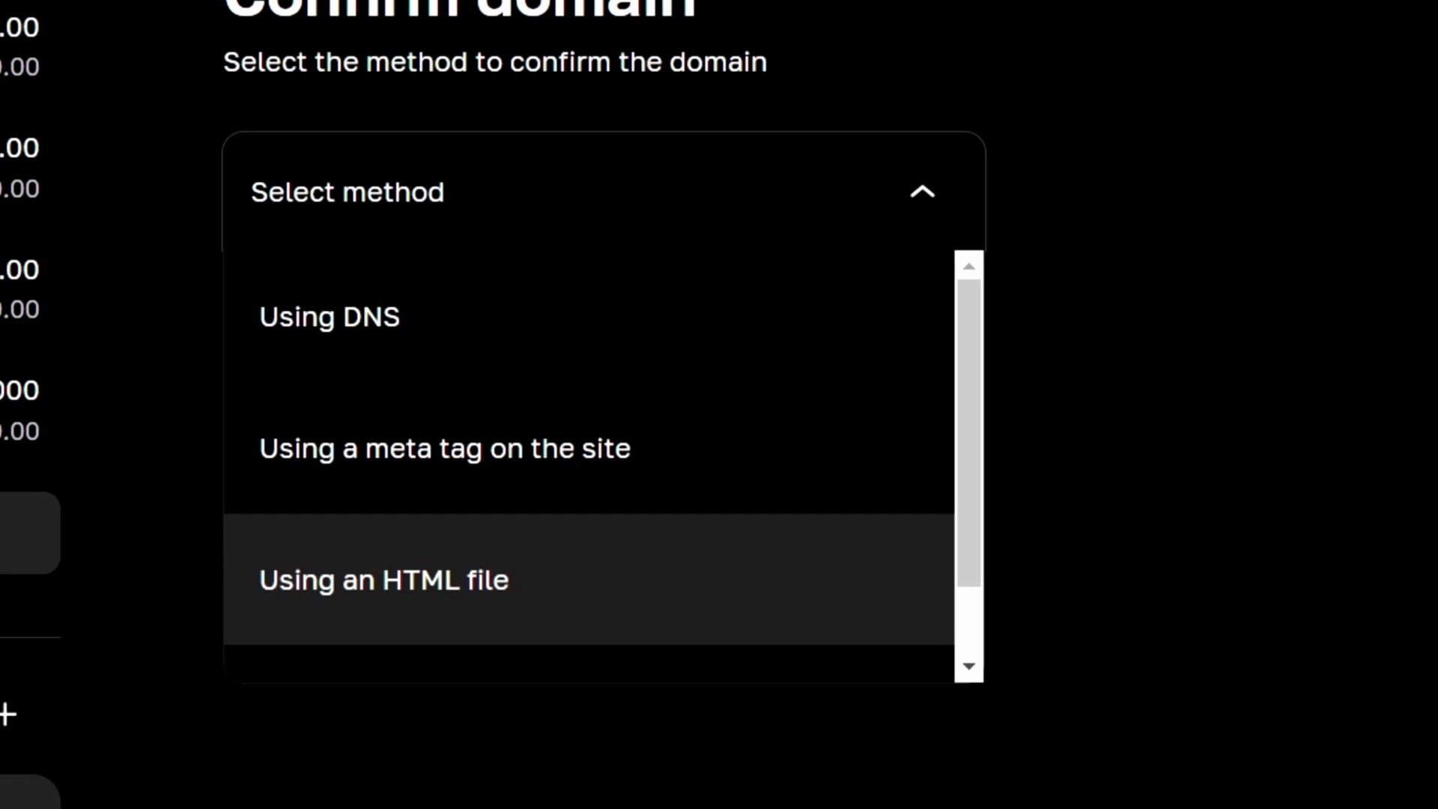
key(Down)
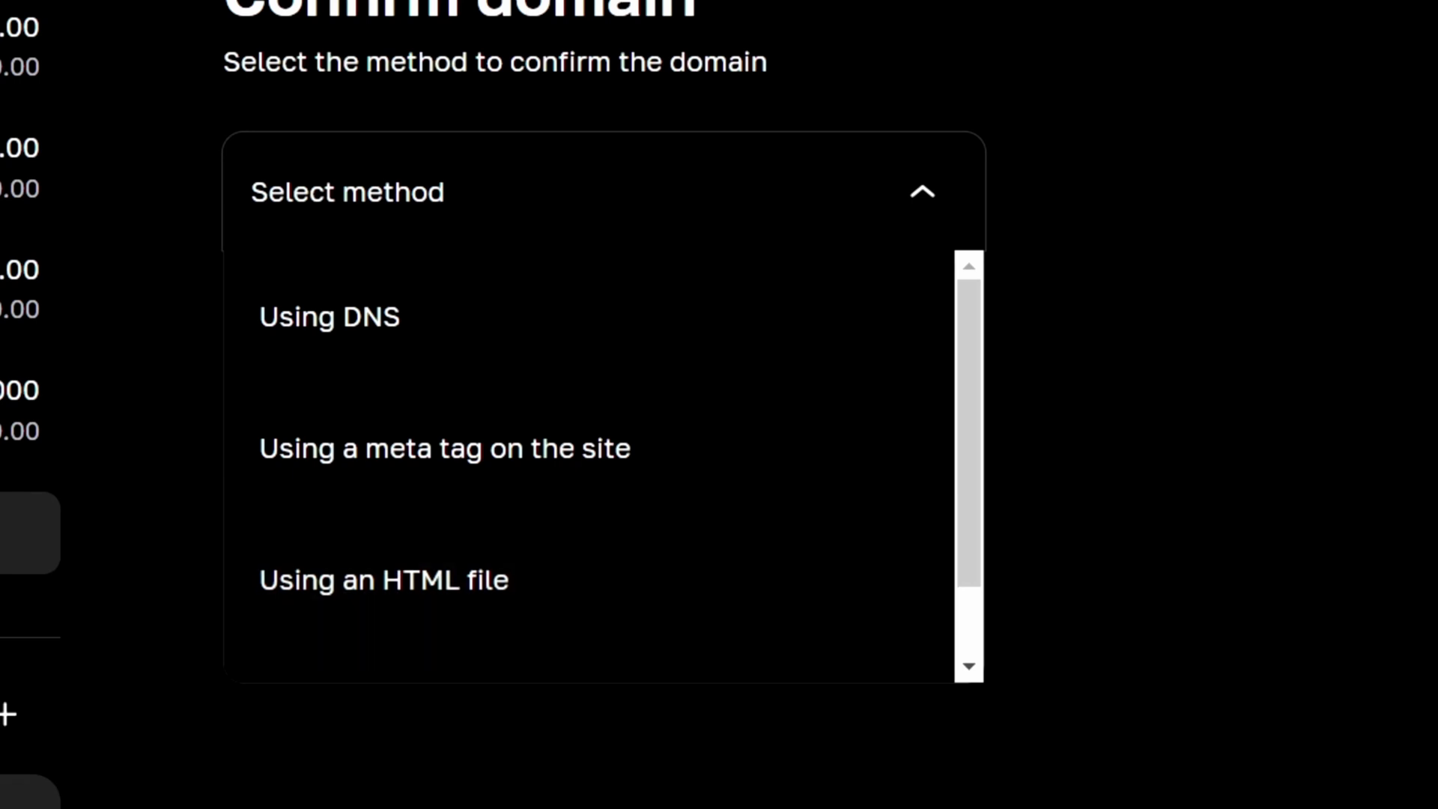
key(Up)
key(Up)
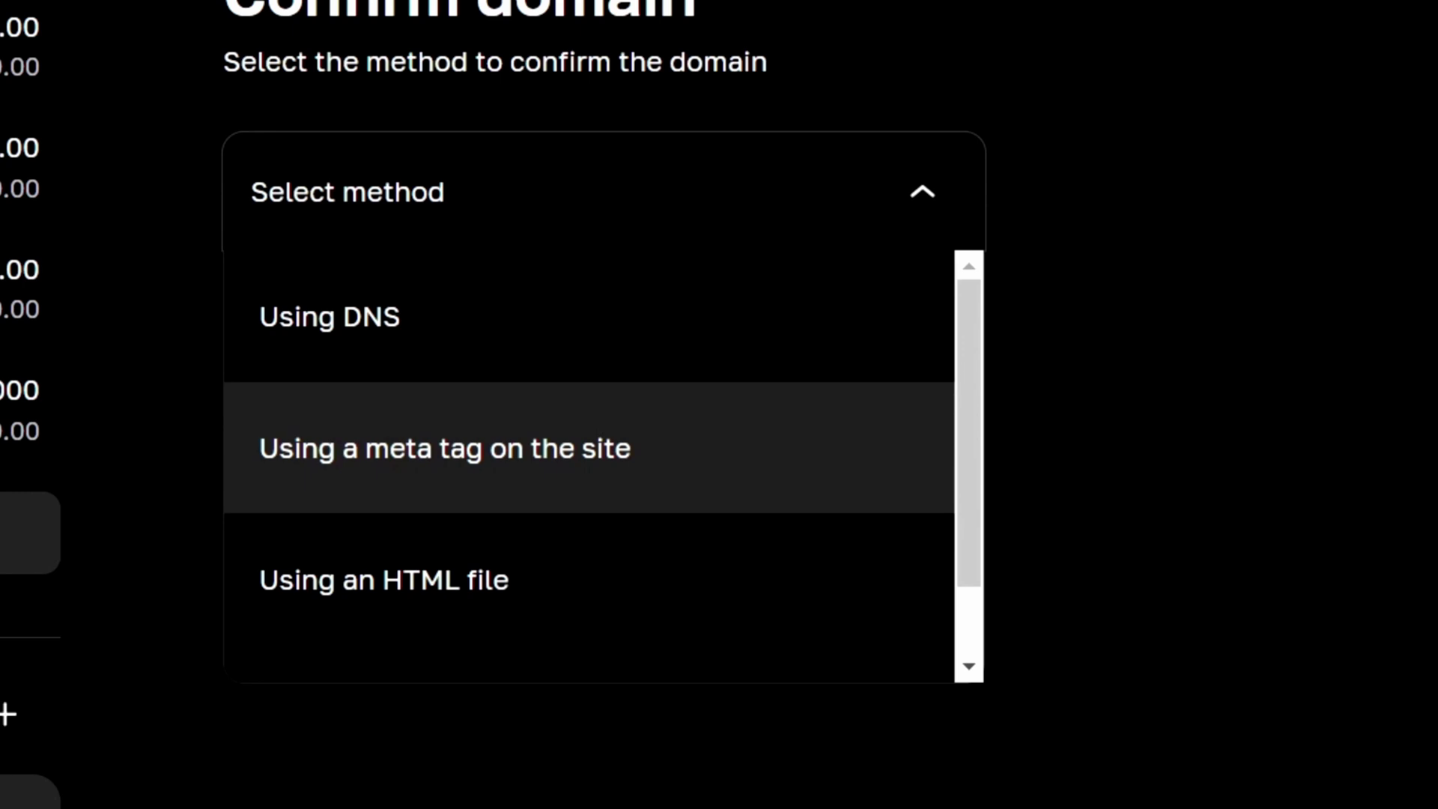
key(Return)
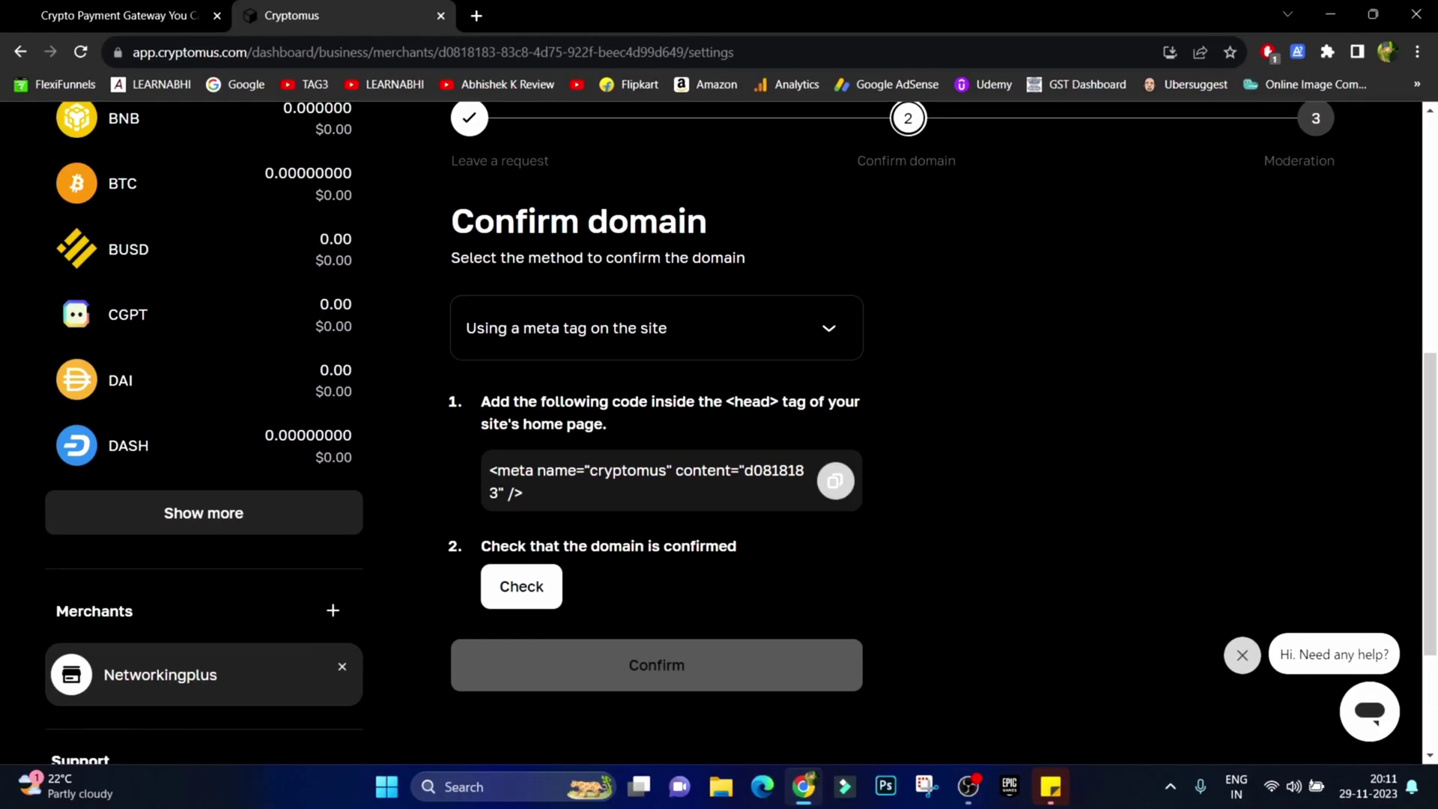
click(835, 481)
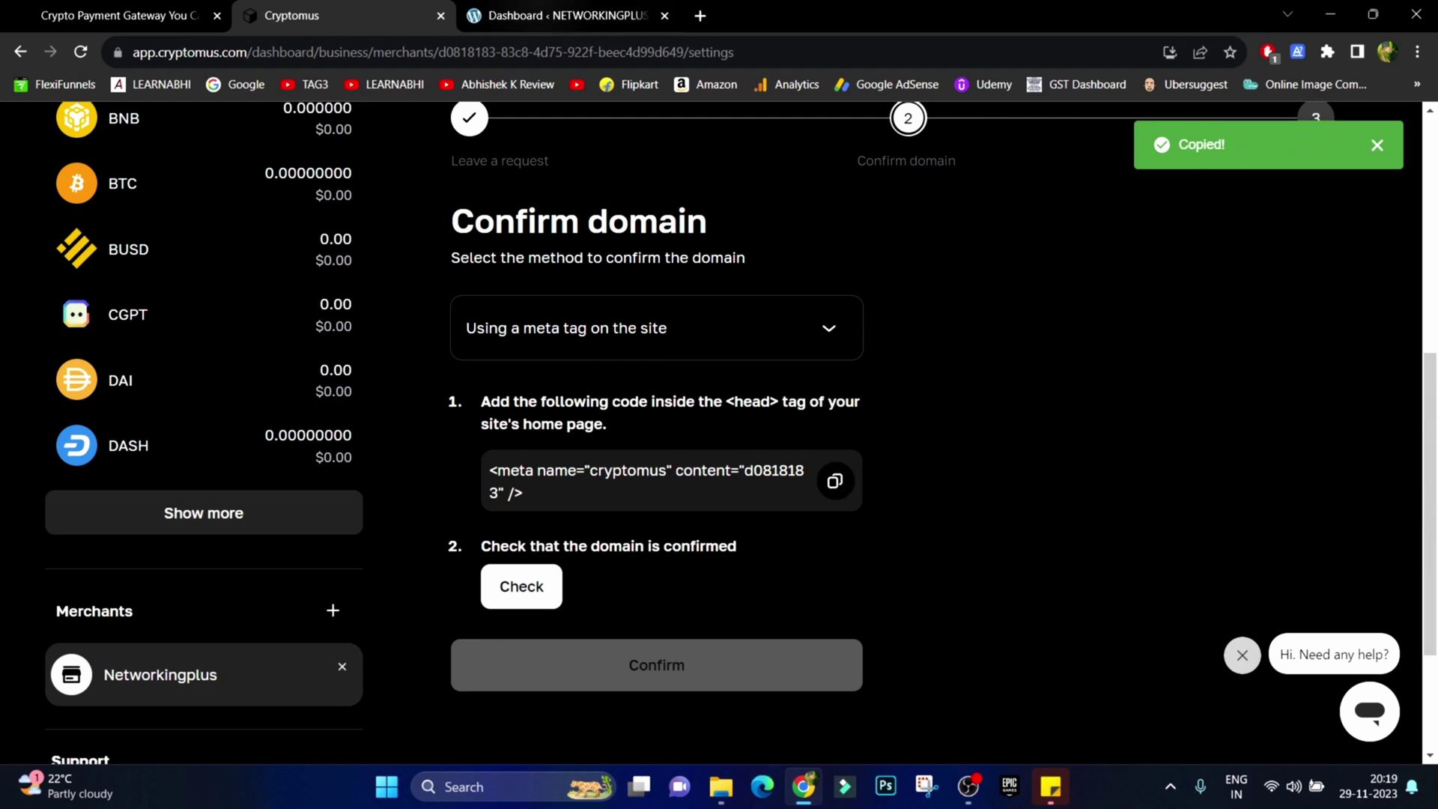
Step: Paste the Cryptomus meta tag into the Docent theme's header.php <head> and update the file
key(ctrl+Tab)
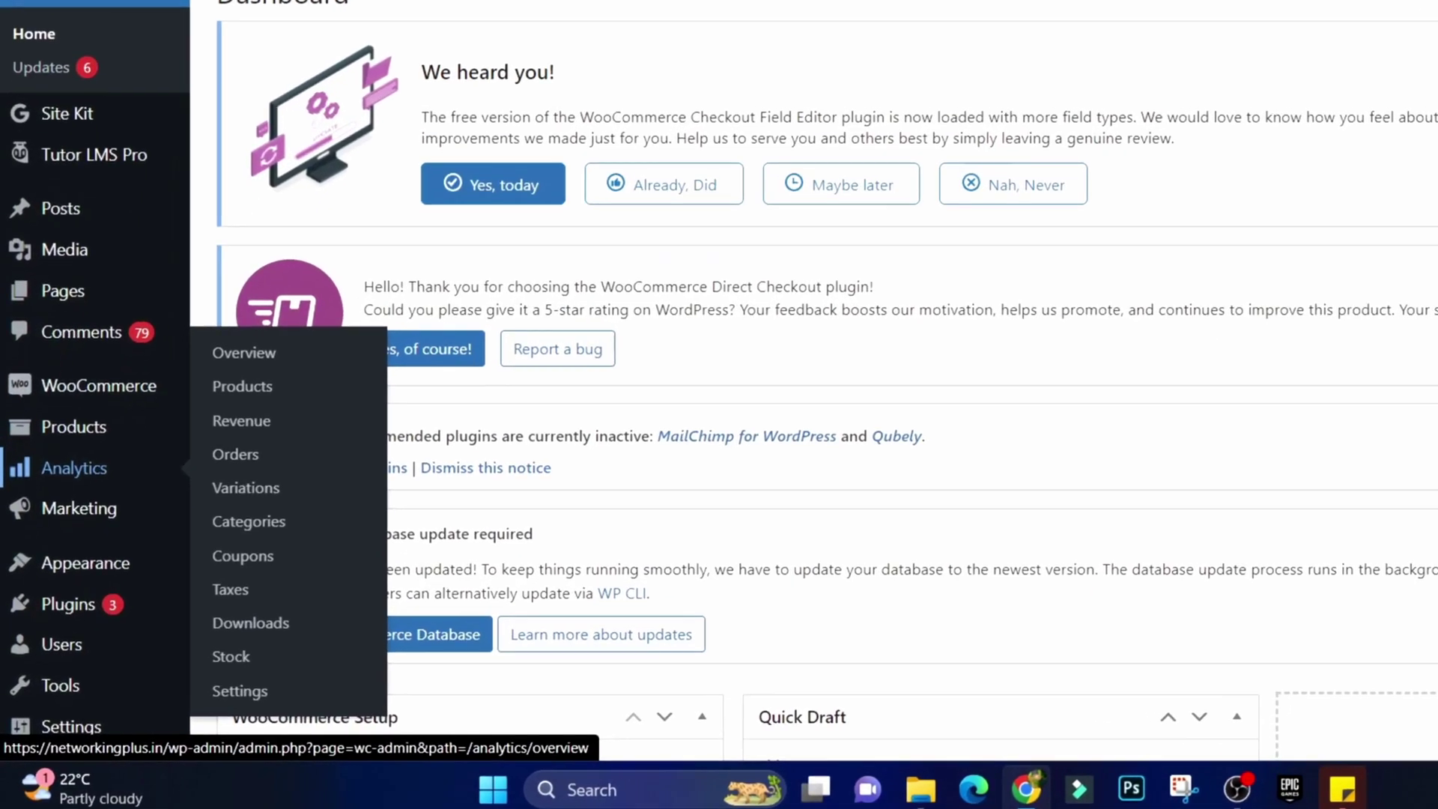
mouse_move(68, 608)
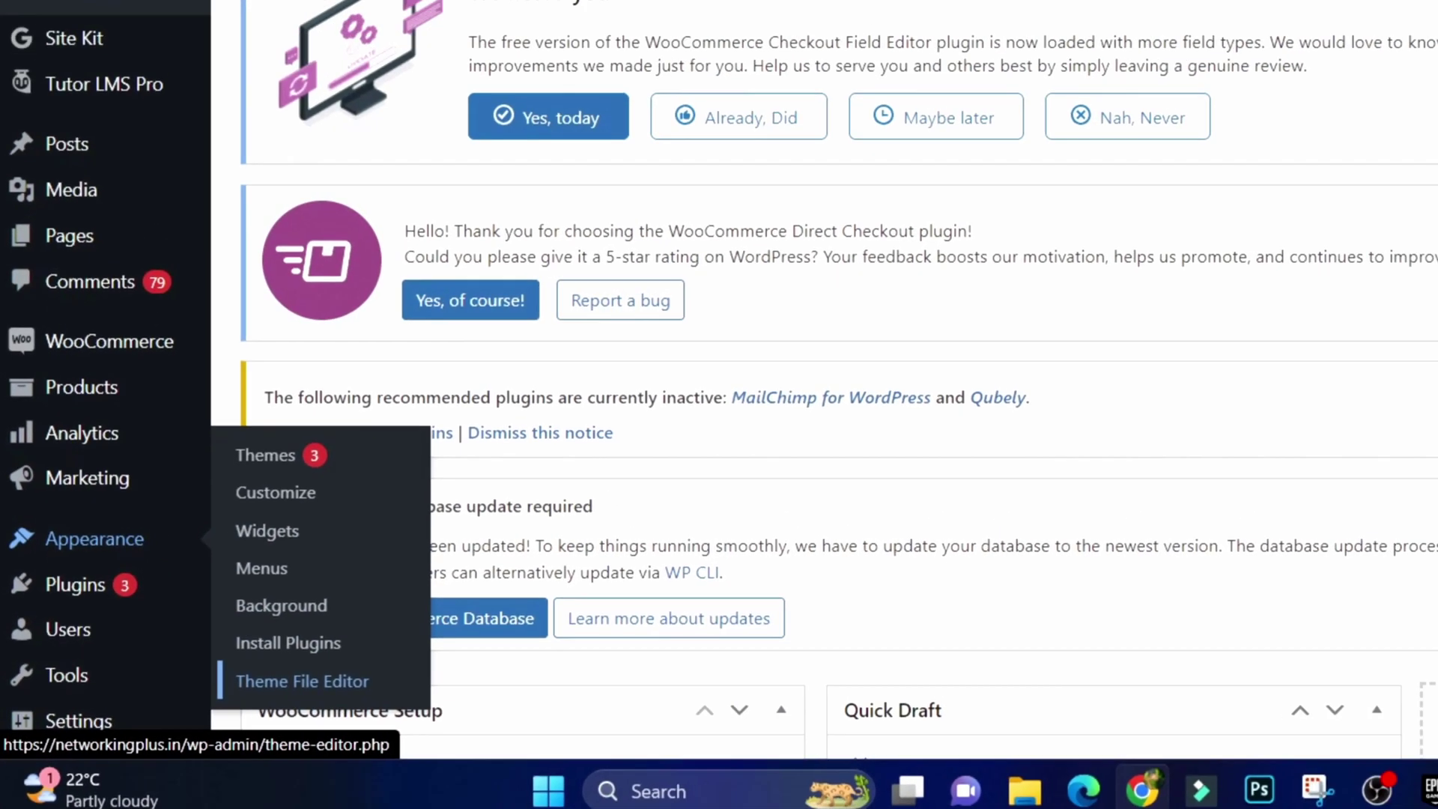
click(404, 647)
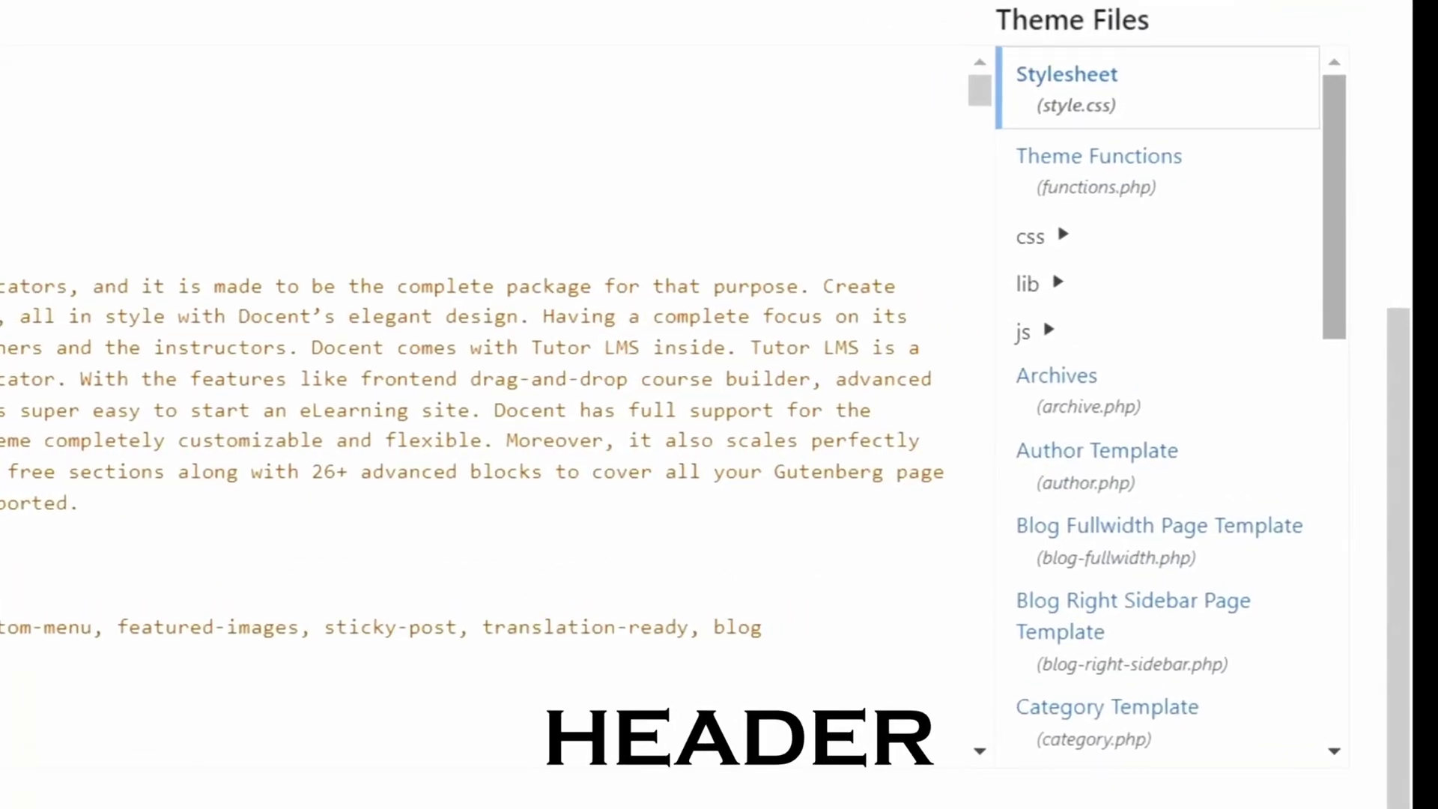
scroll(1168, 405, down, 10)
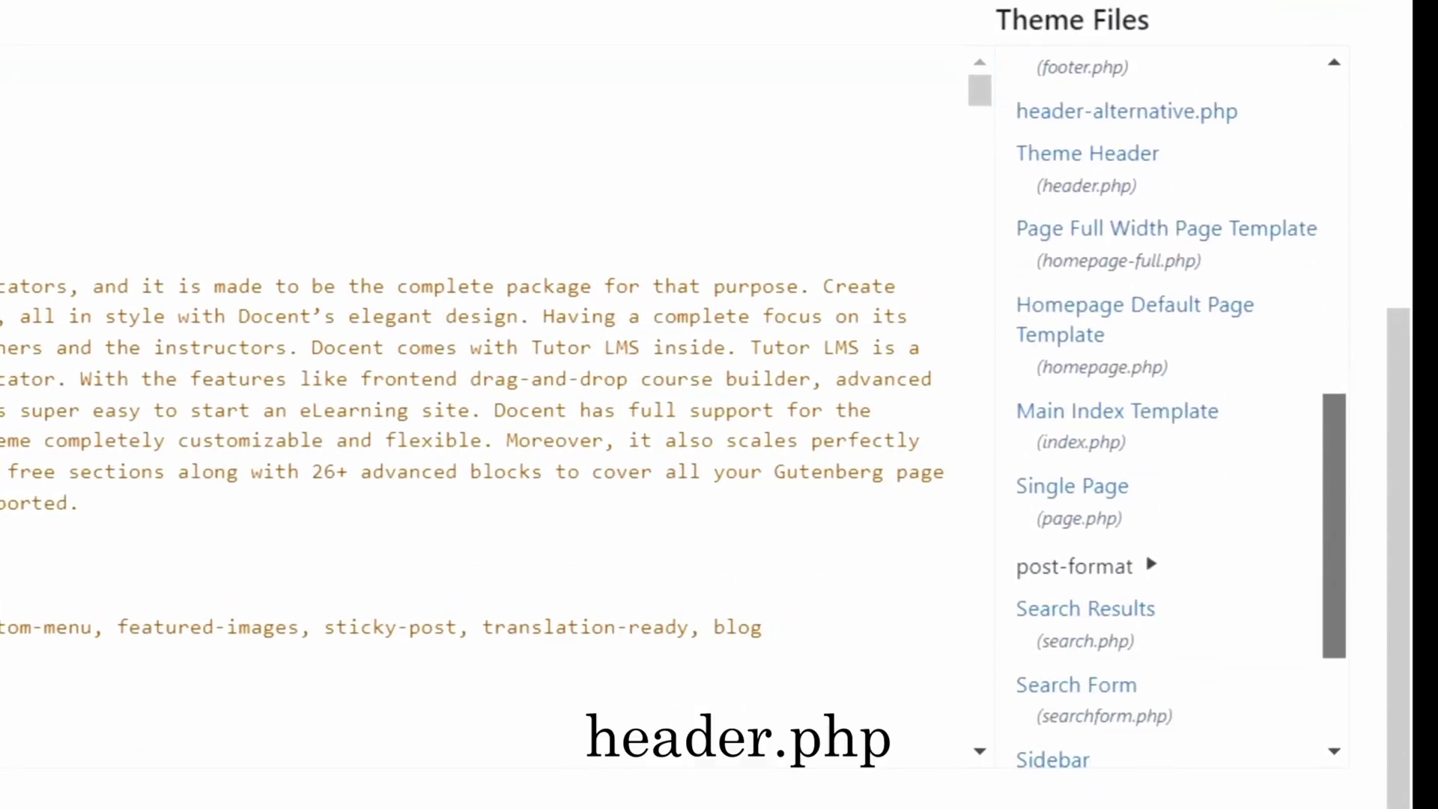
scroll(1168, 404, up, 3)
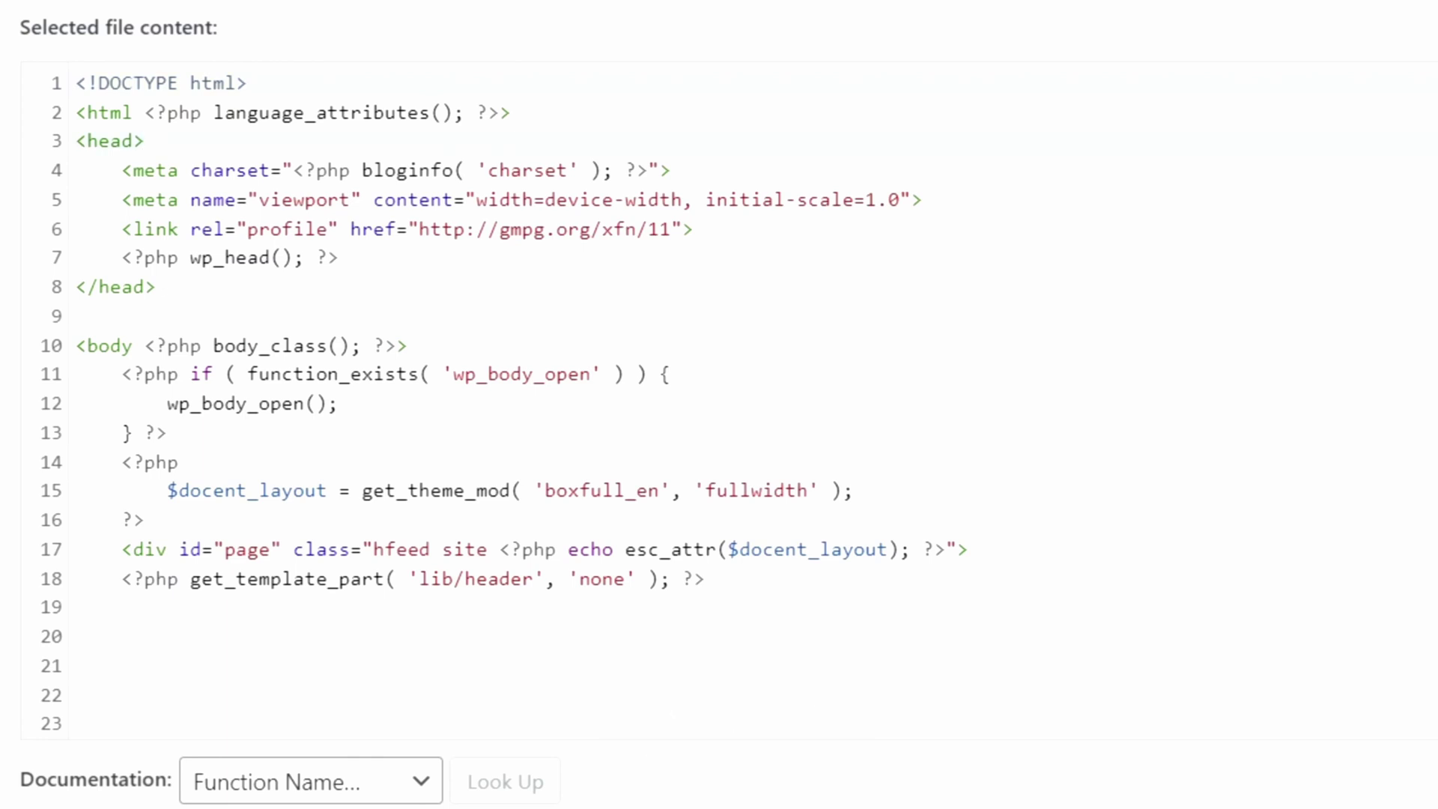
key(Return)
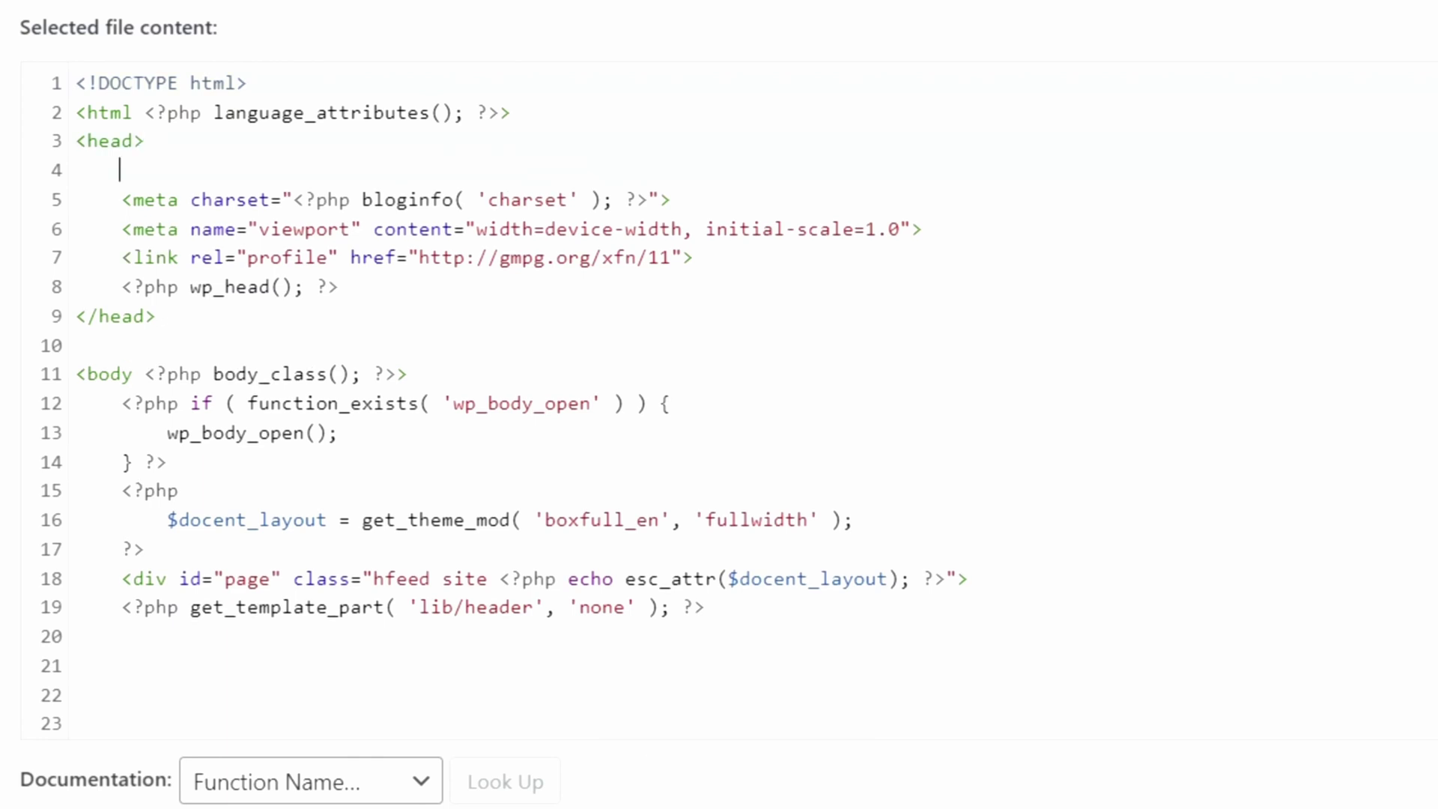
key(ctrl+v)
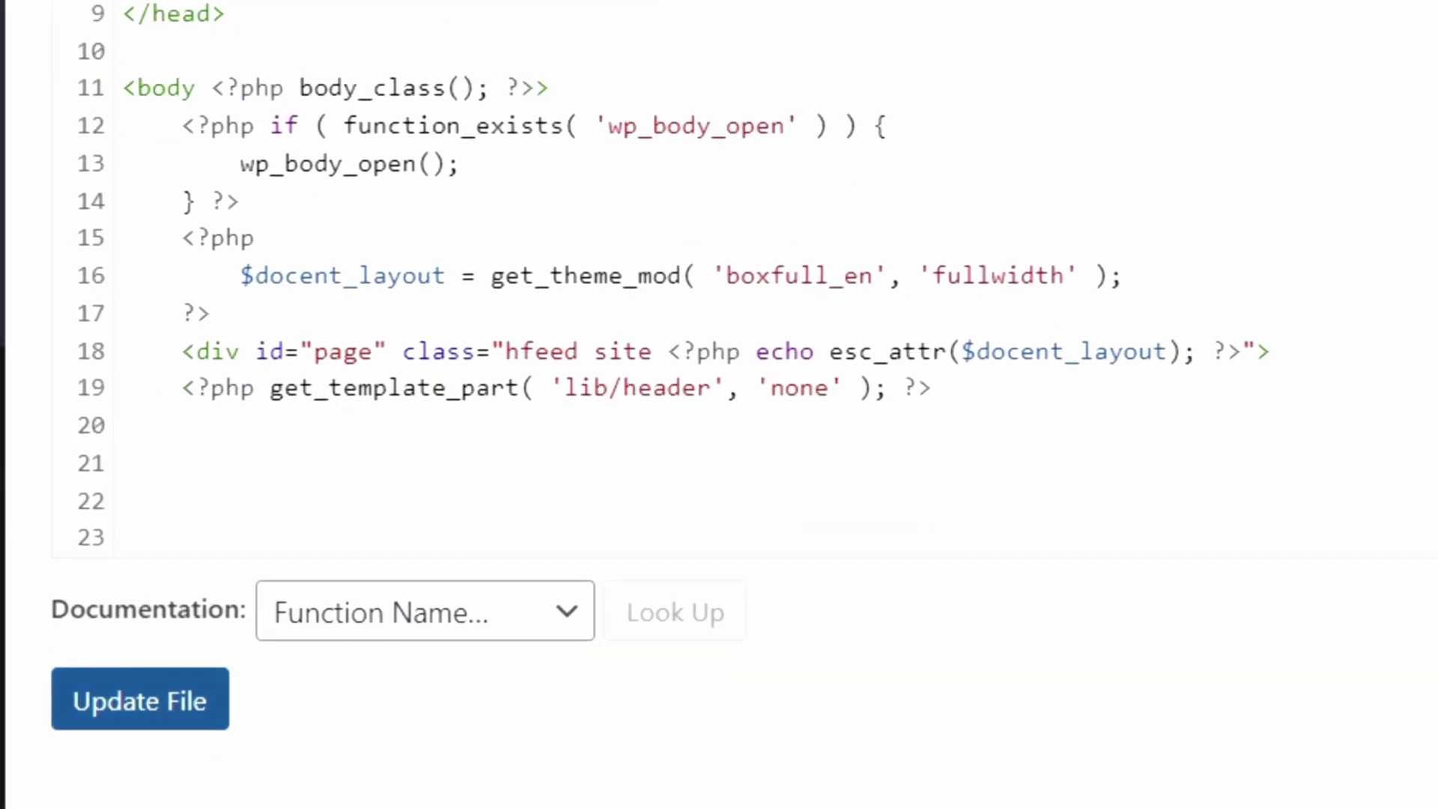
click(140, 700)
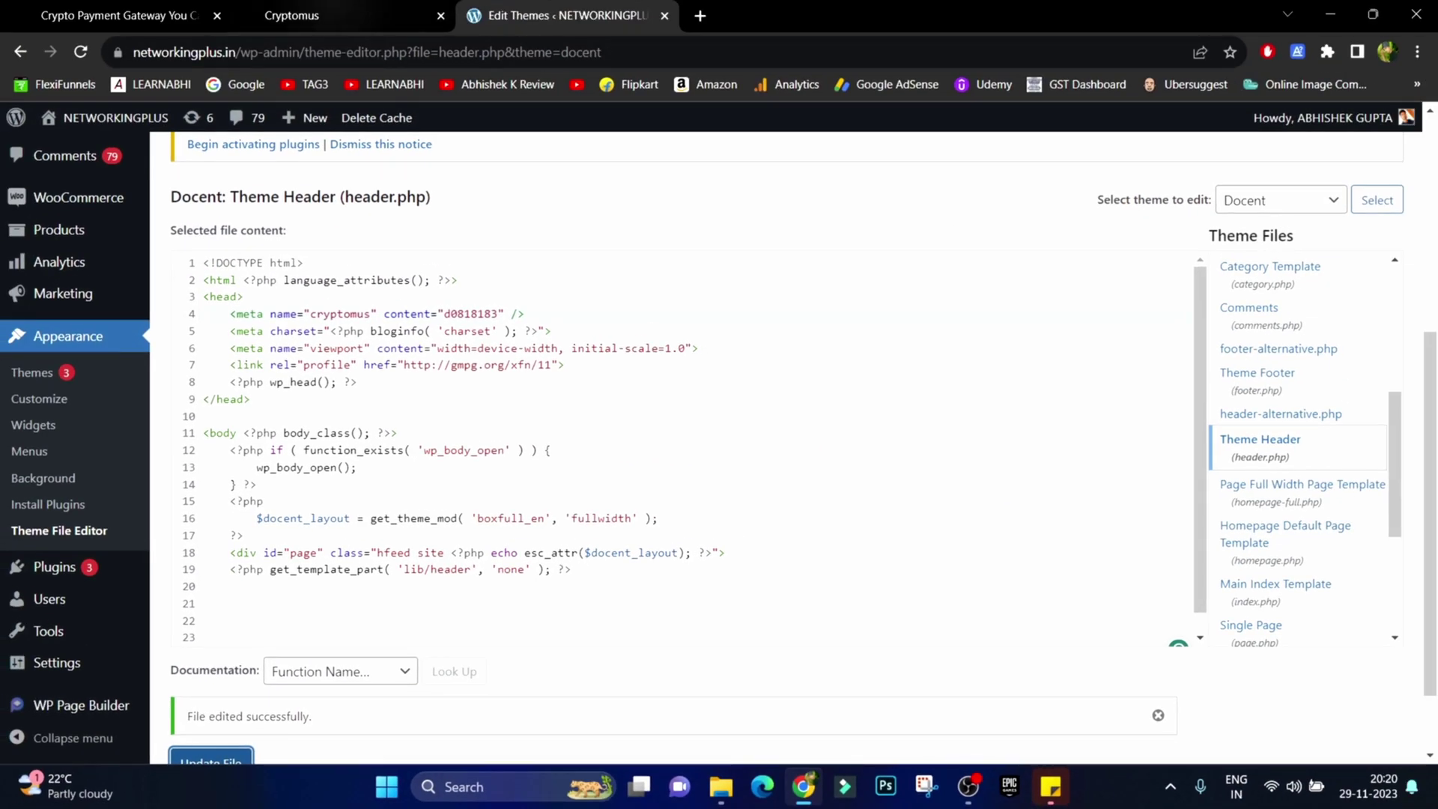
Step: Check the networkingplus.in domain until it shows Success, then confirm it for moderation
click(337, 15)
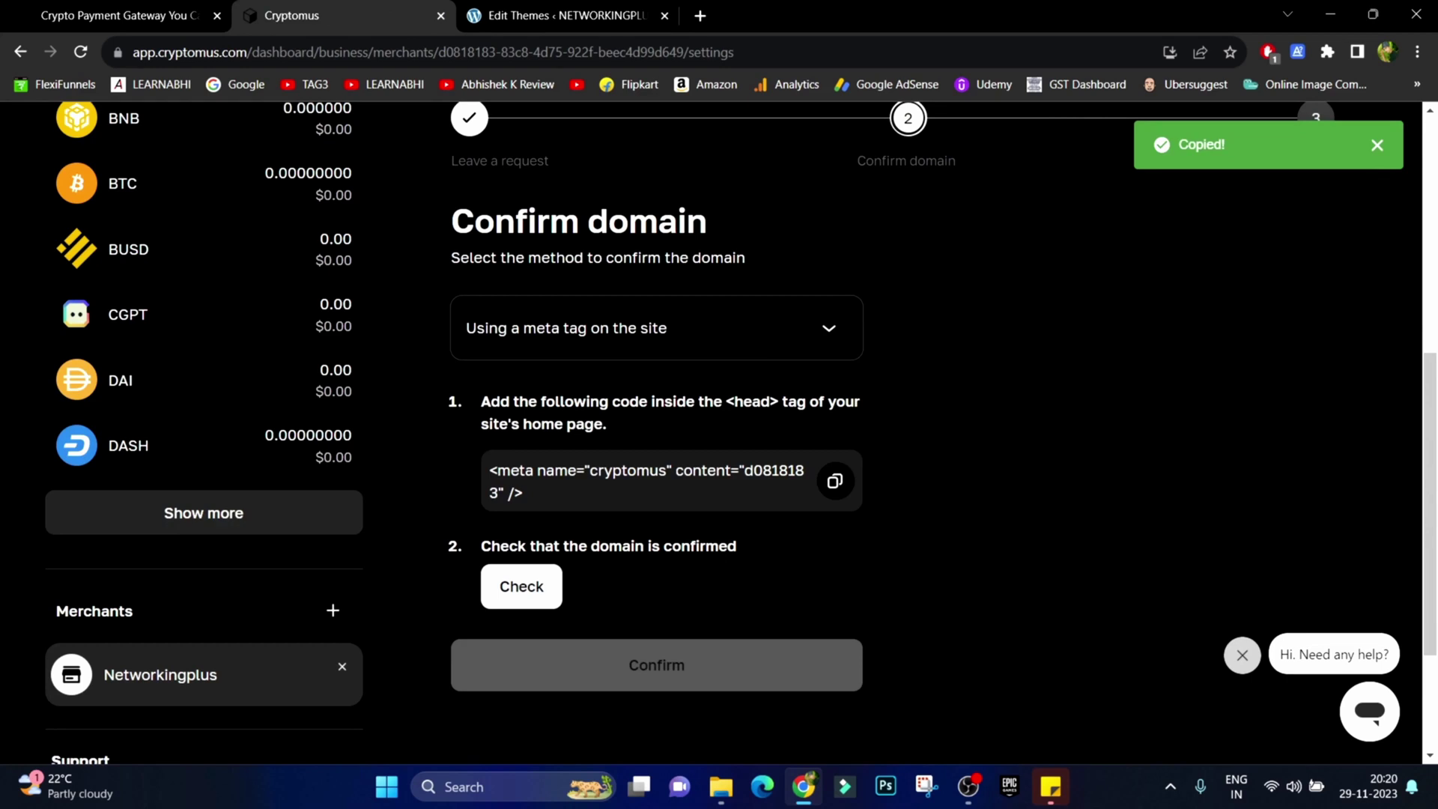
click(521, 586)
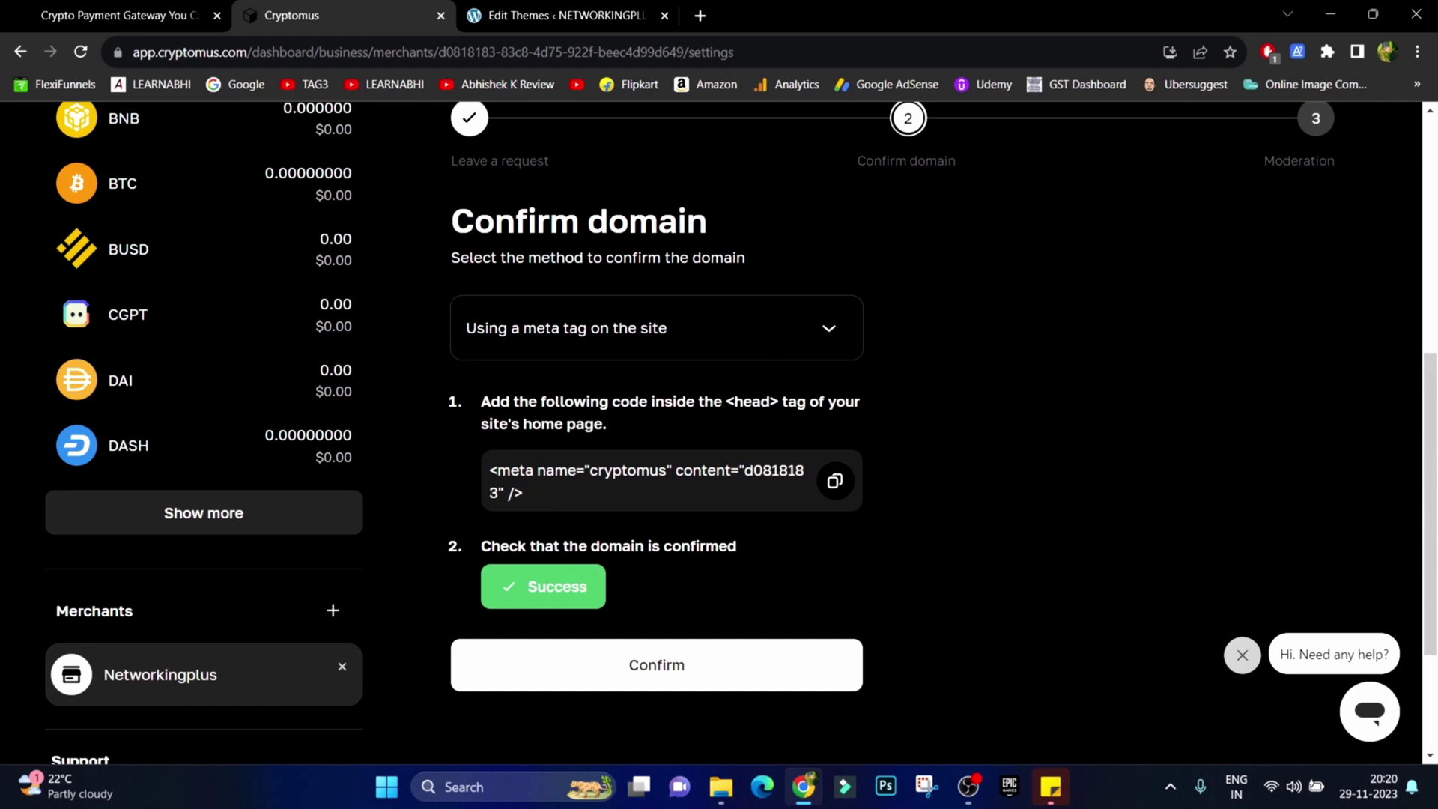
click(656, 665)
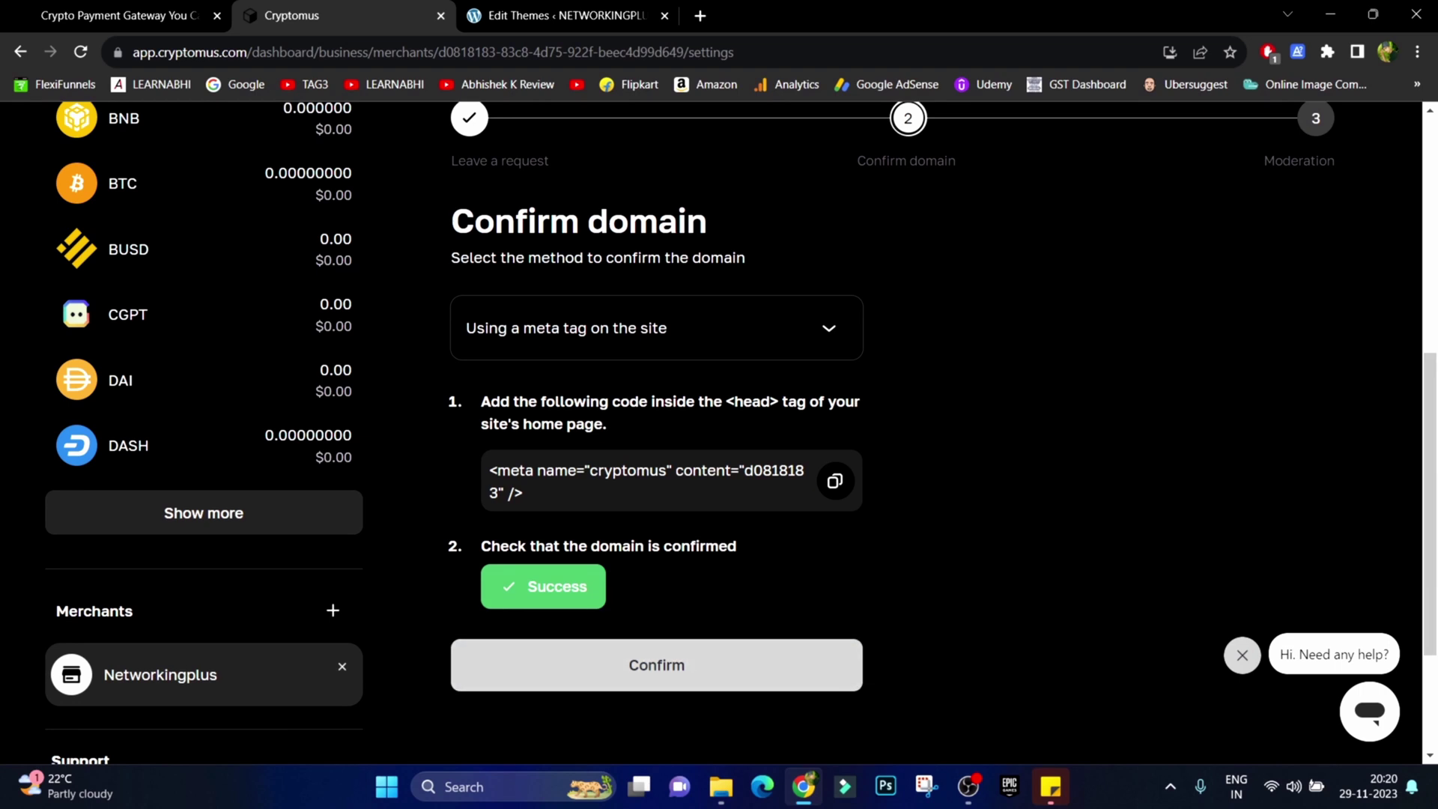
scroll(824, 434, up, 2)
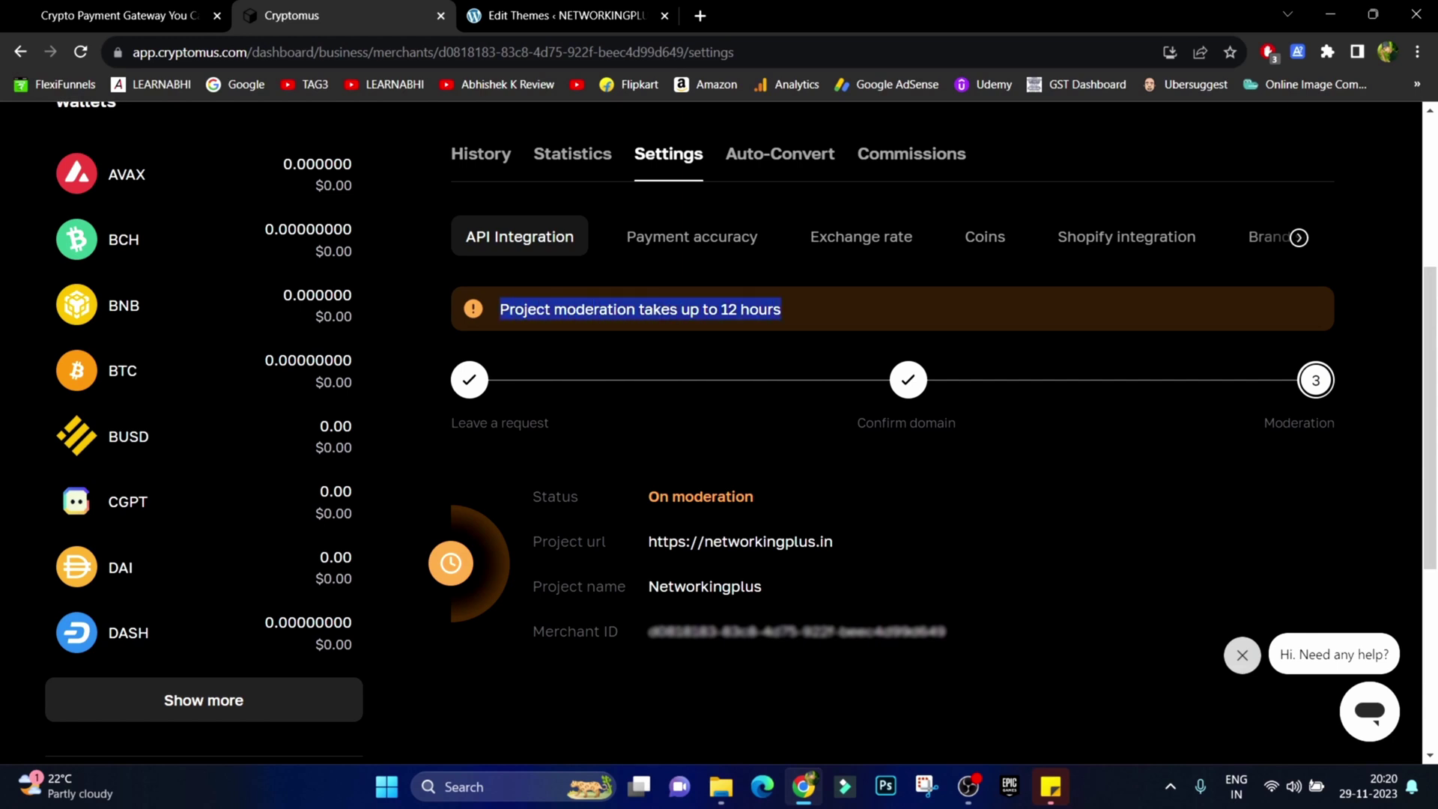
click(779, 311)
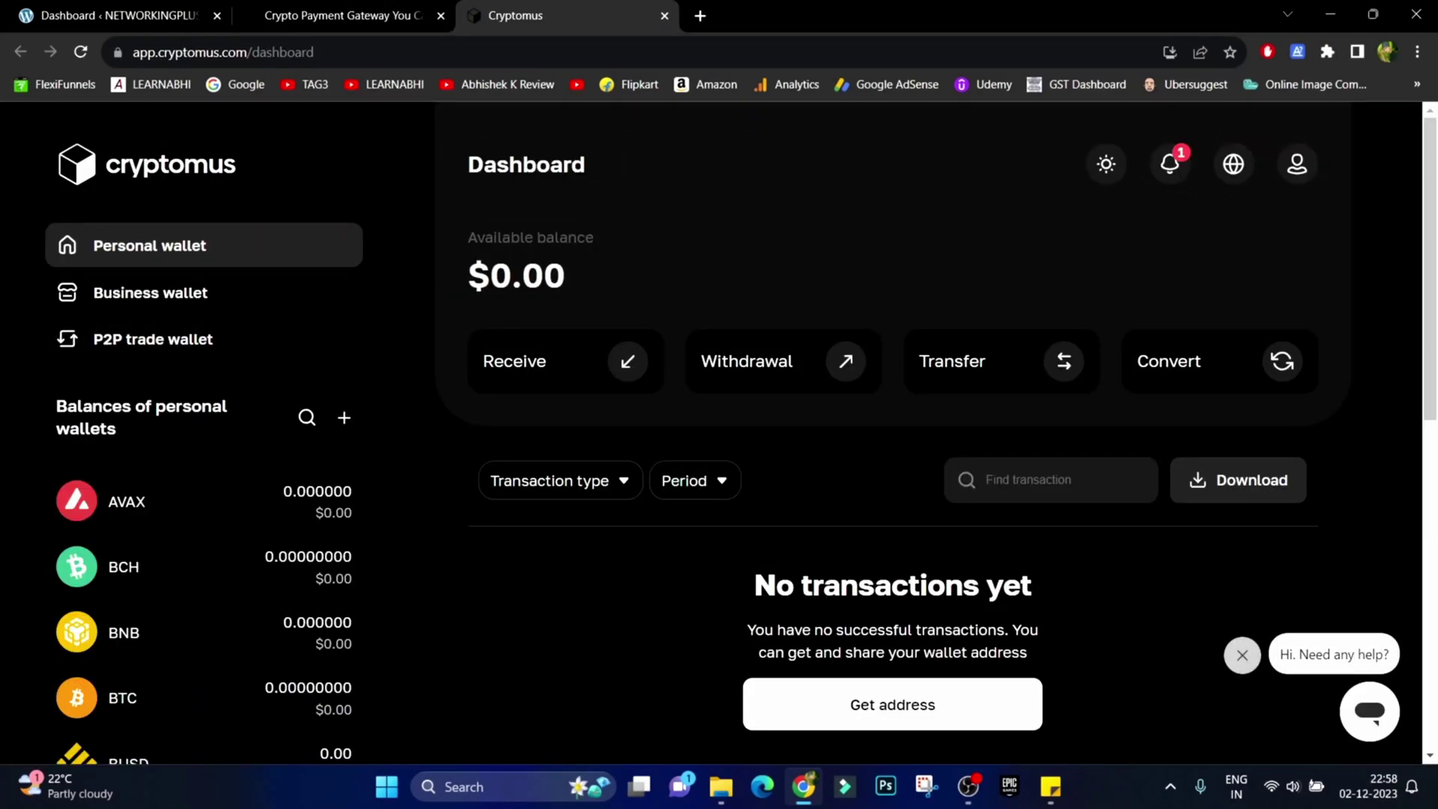
Step: Open the Networkingplus card under the business wallet's Merchants list
click(204, 292)
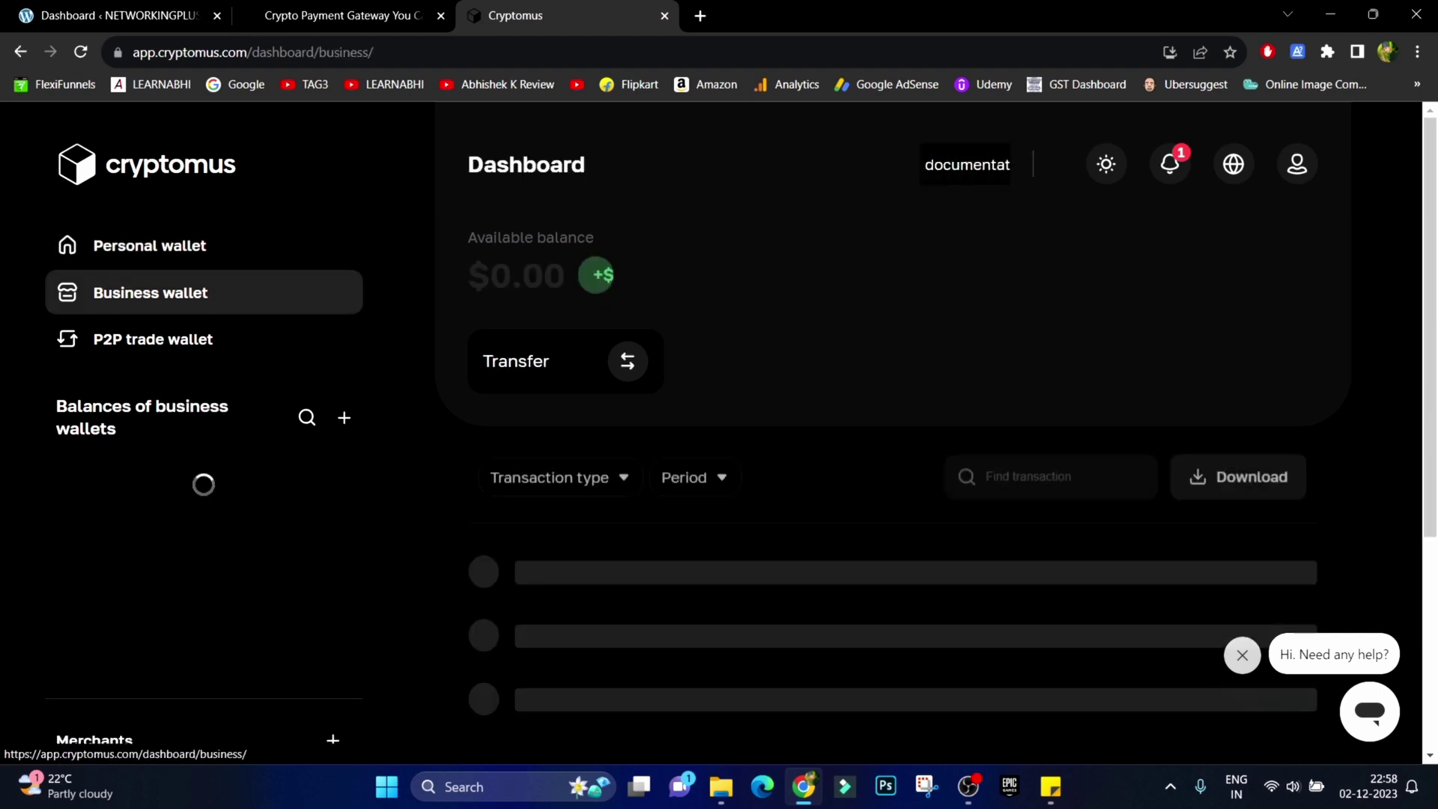
scroll(204, 292, down, 10)
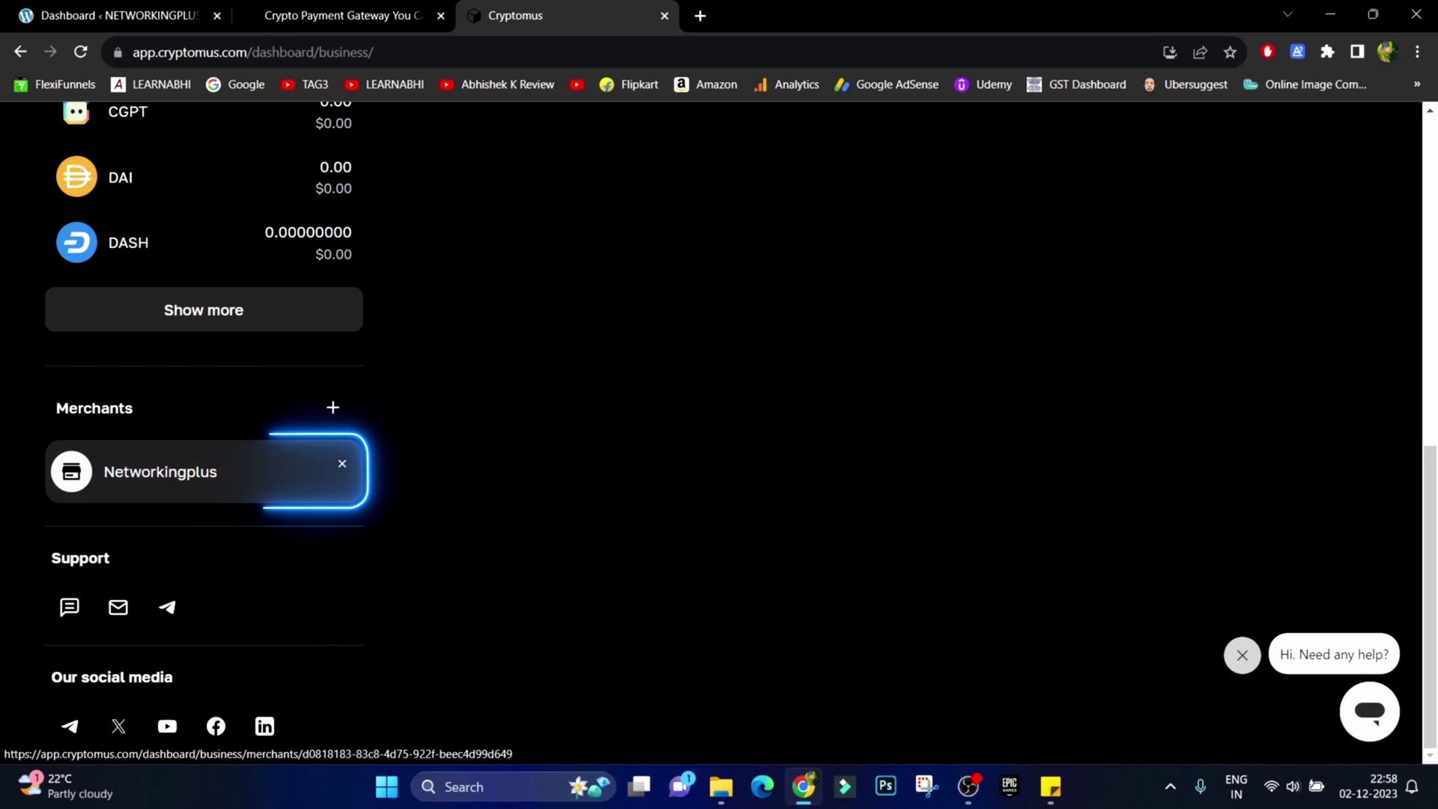
click(160, 471)
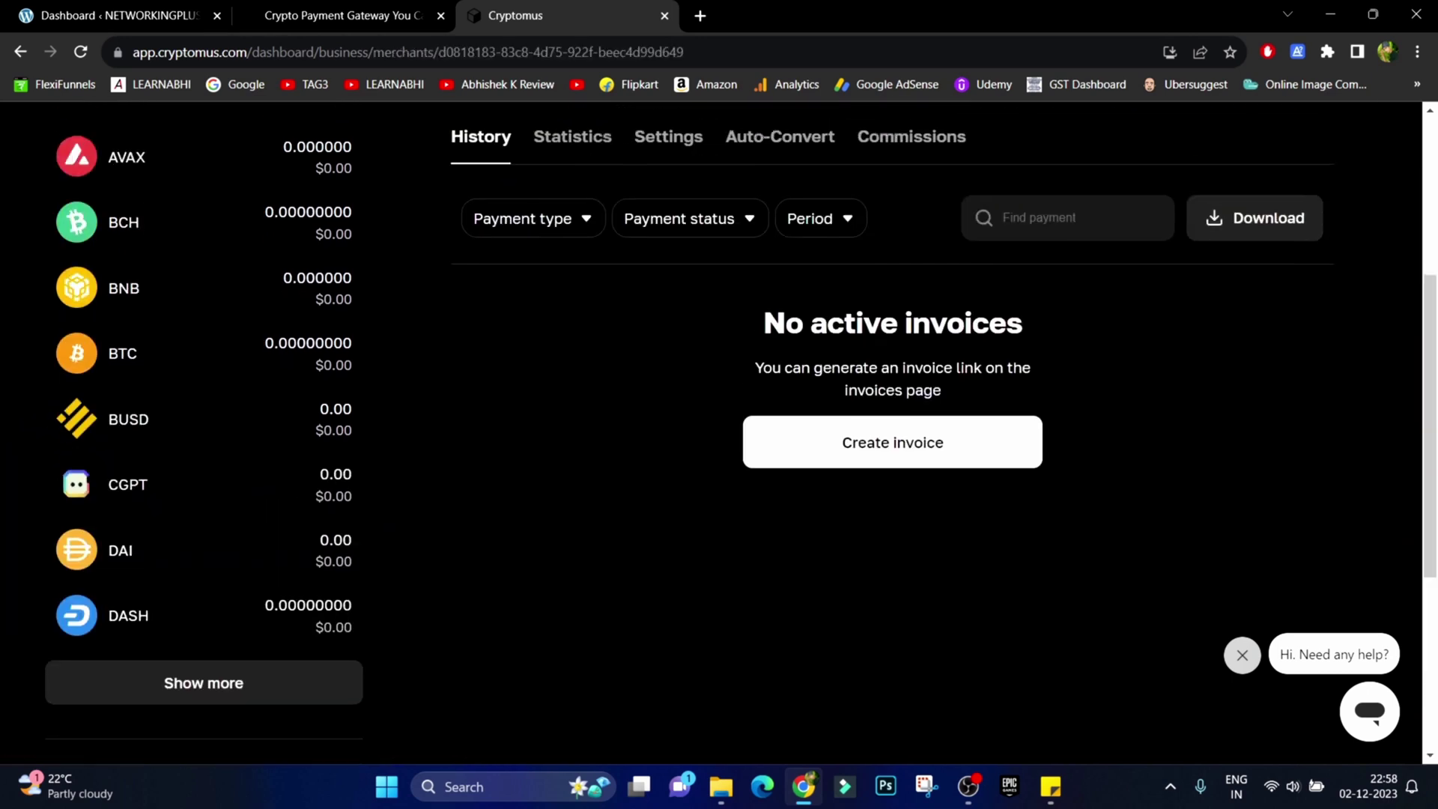
Step: In the merchant's Settings, view API Integration and select the merchant ID and payment API key
click(669, 137)
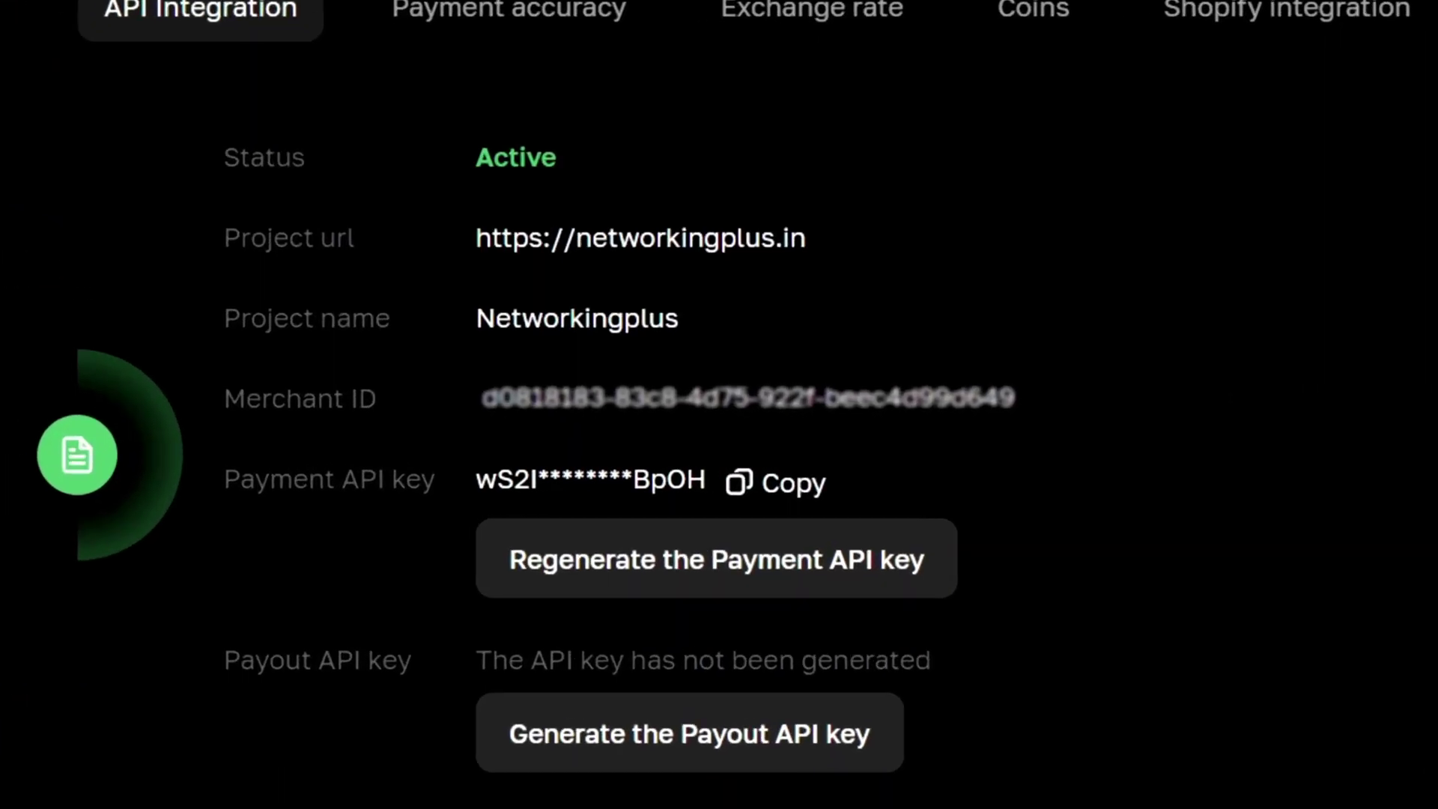
drag(557, 158, 476, 158)
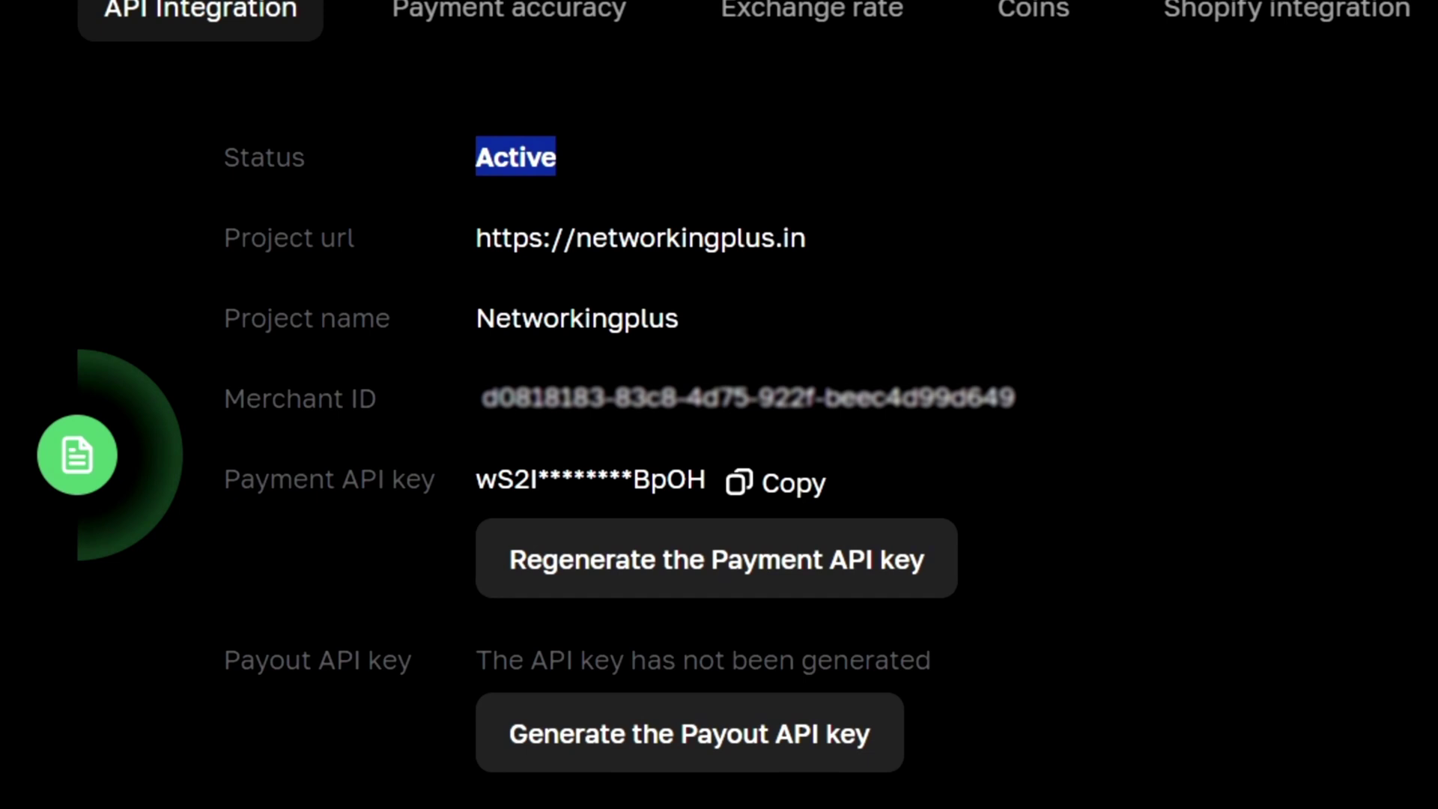
drag(1014, 396, 481, 397)
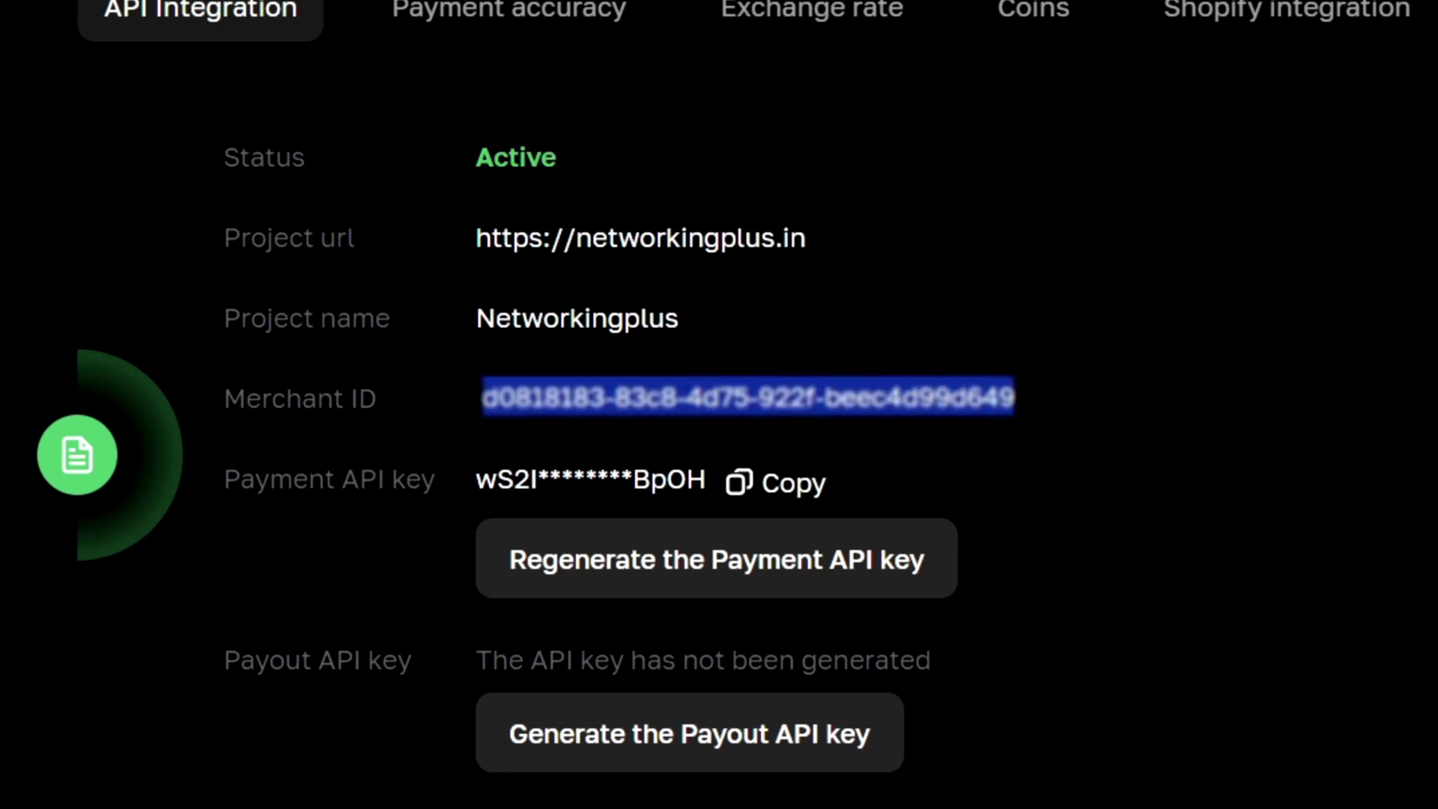
drag(476, 479, 705, 479)
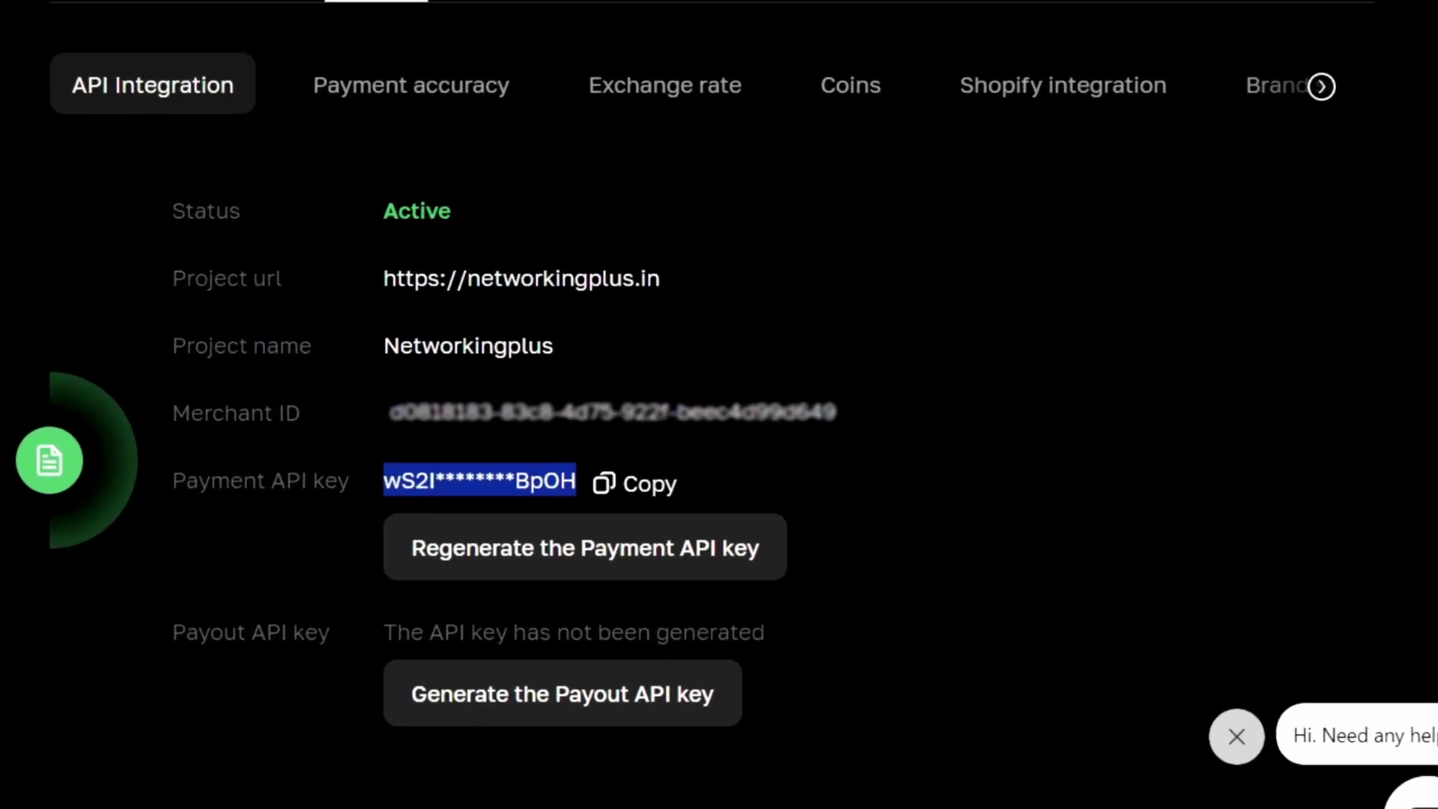
Step: Slide Payment accuracy to 2% and pick Binance from the Exchange rate source list
click(411, 86)
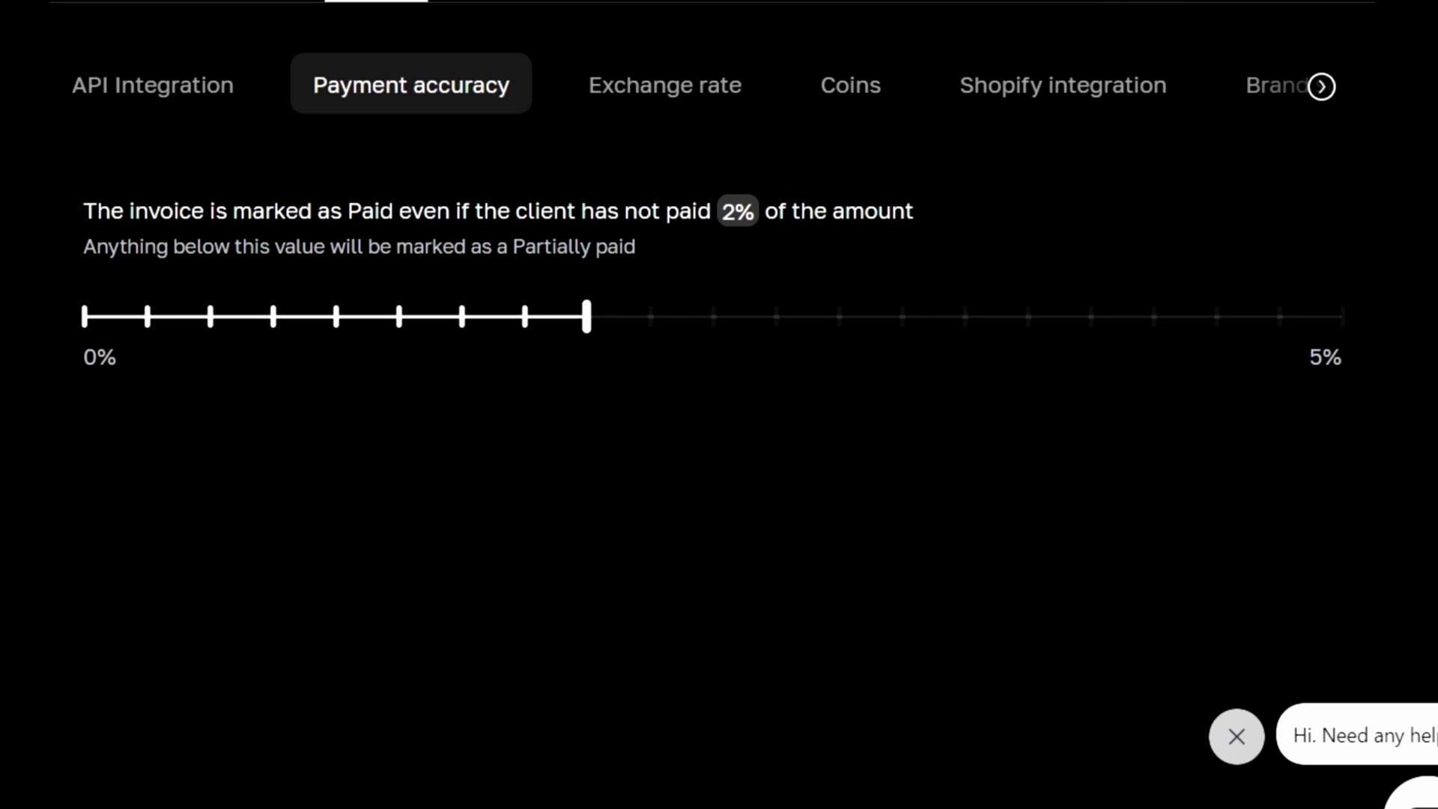
click(665, 84)
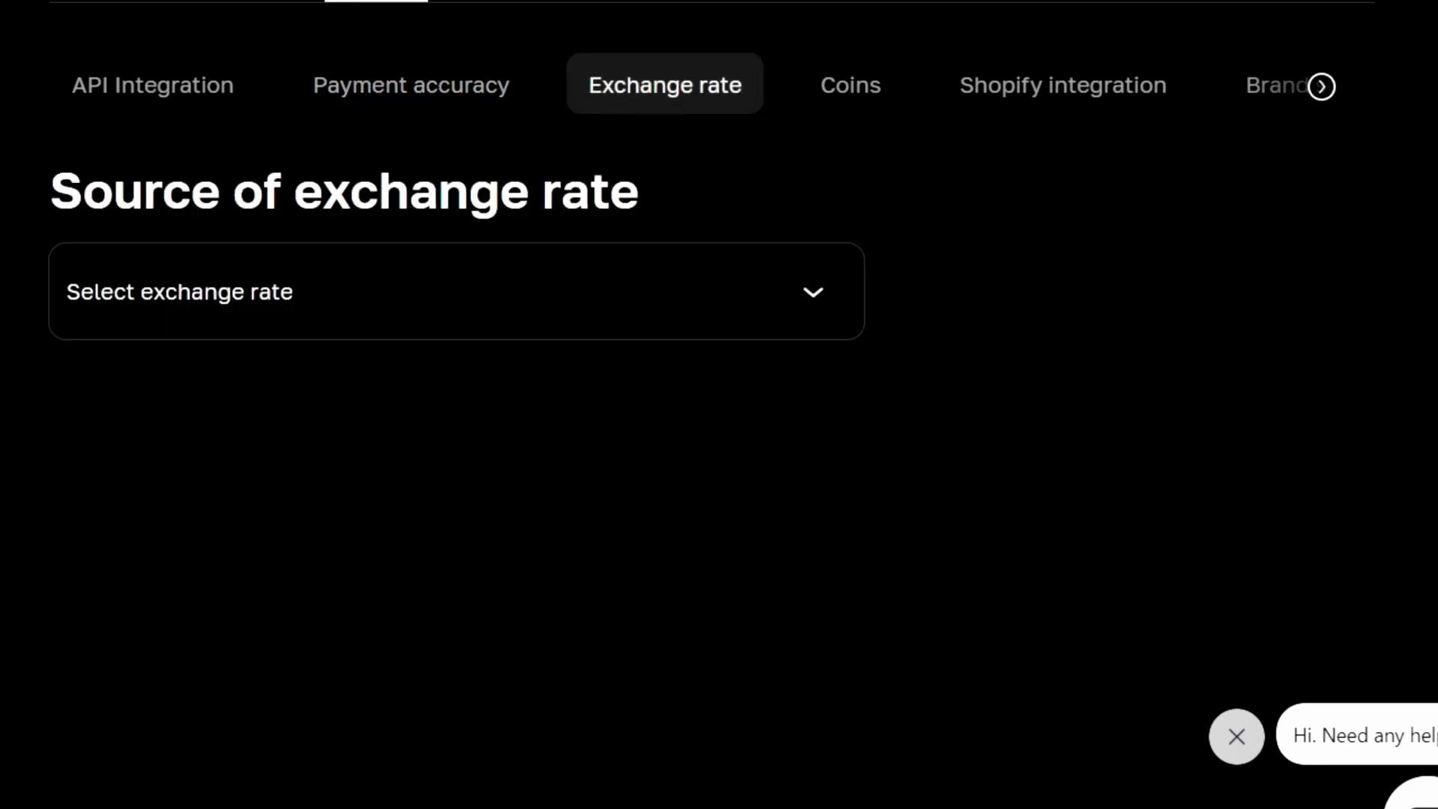
click(456, 291)
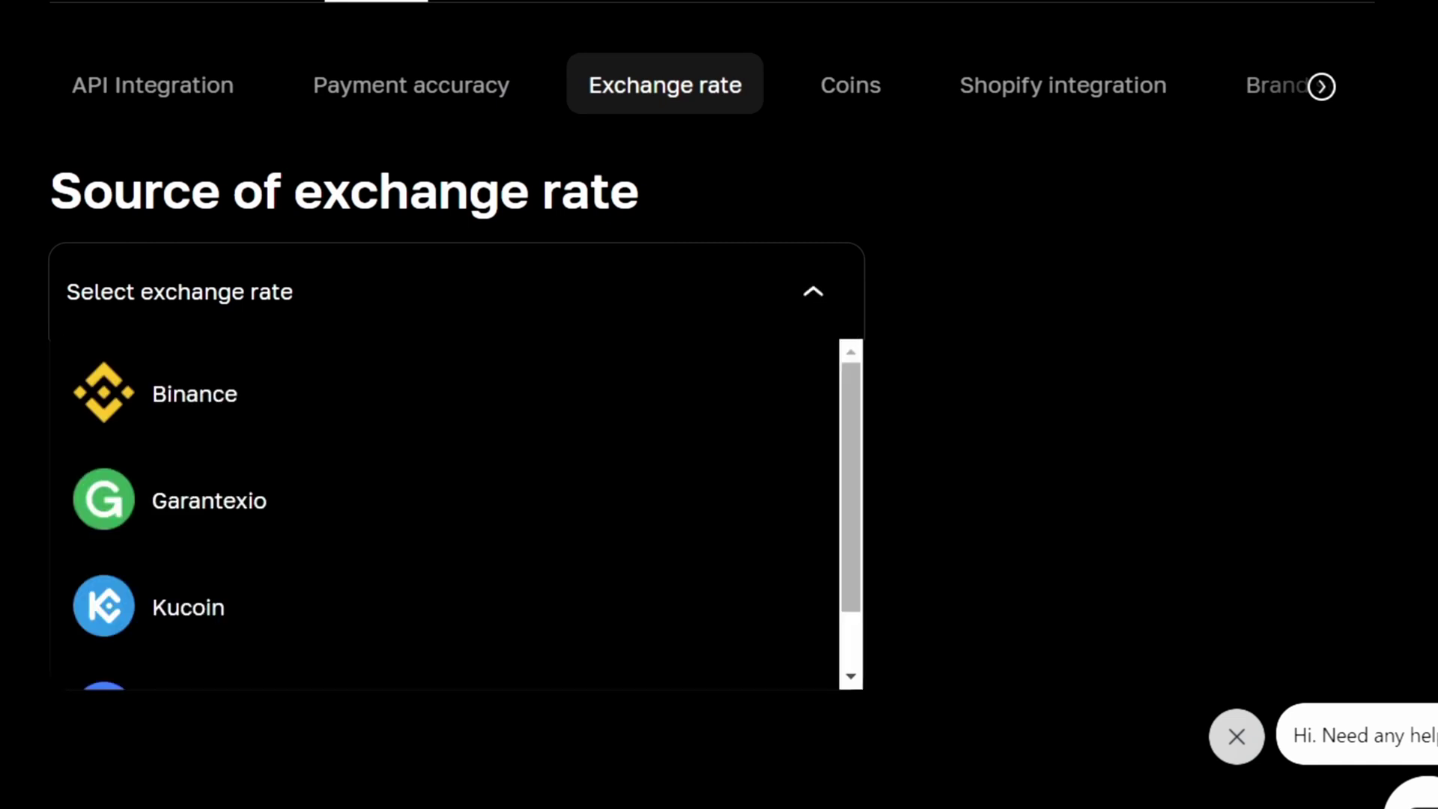
scroll(449, 513, down, 1)
scroll(449, 512, up, 1)
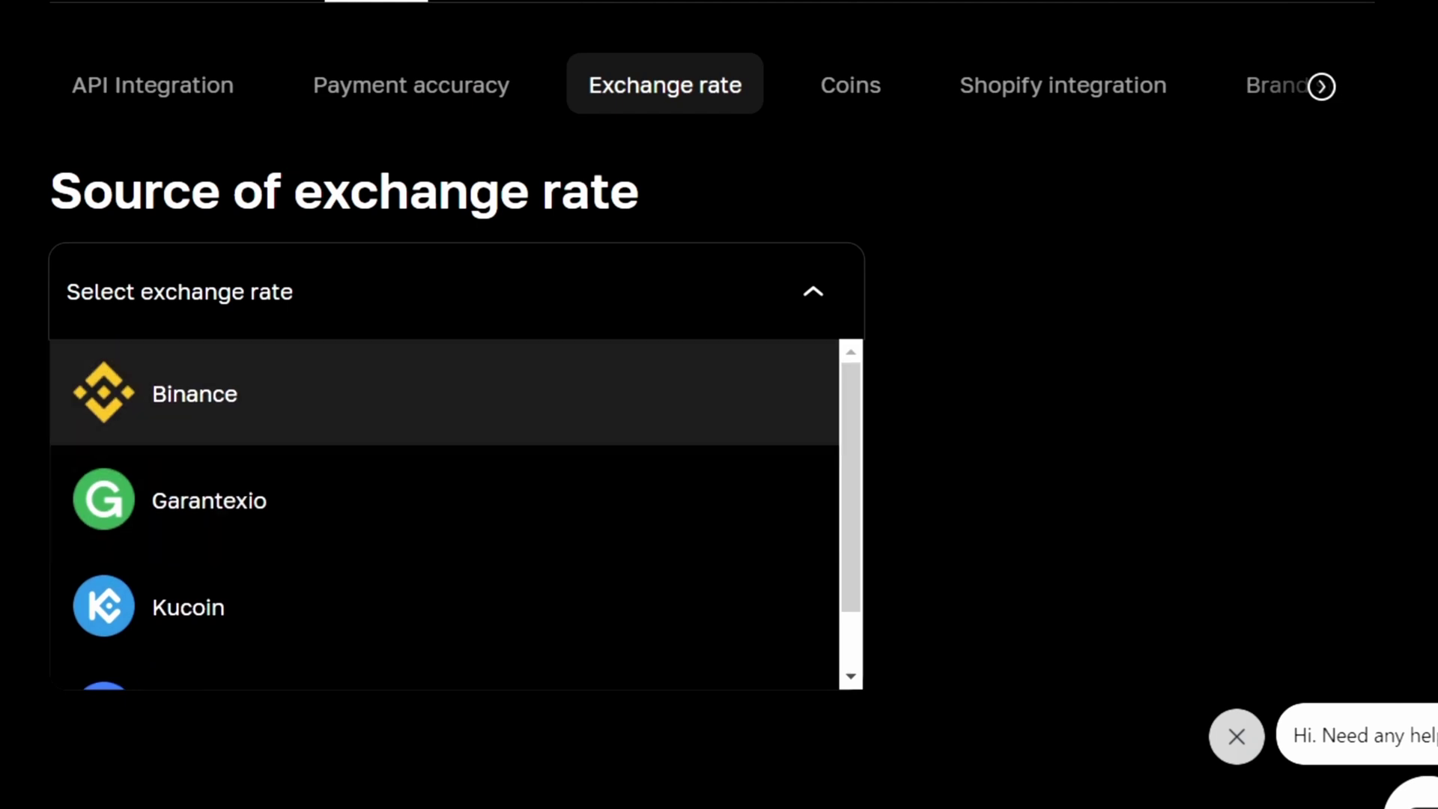
click(443, 392)
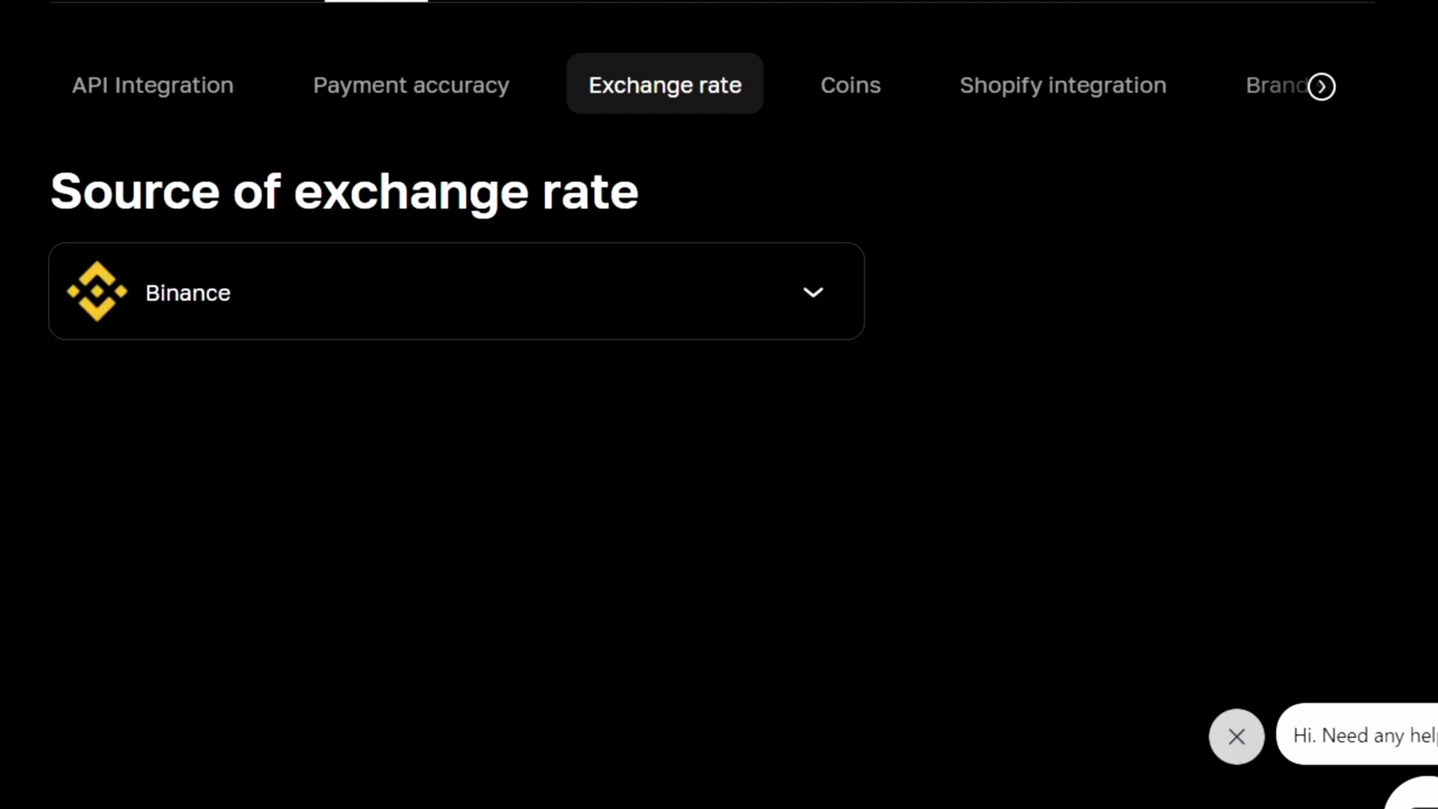
Step: On the Coins tab, switch off acceptance of BNB on bsc and BUSD on tron
click(850, 84)
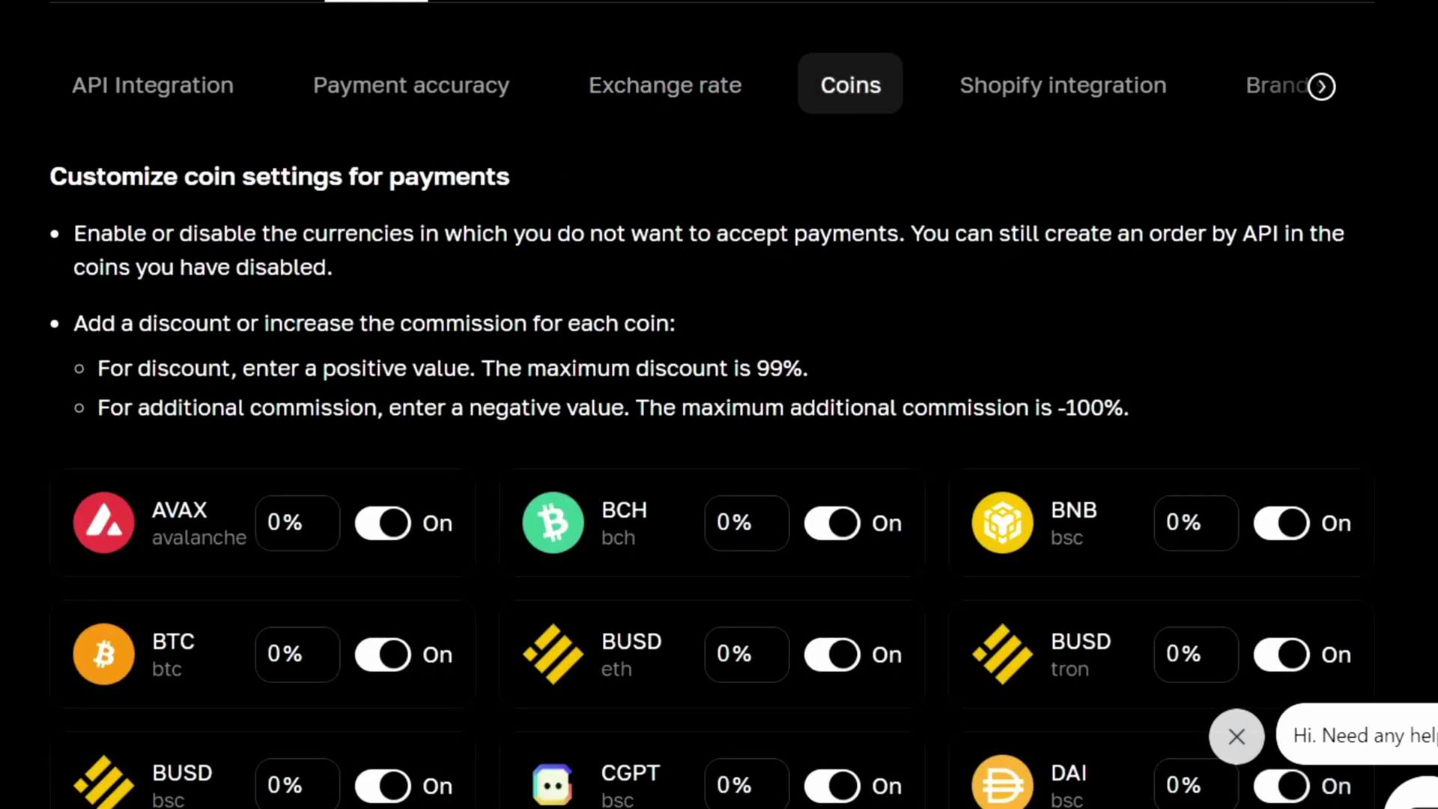
scroll(712, 404, down, 4)
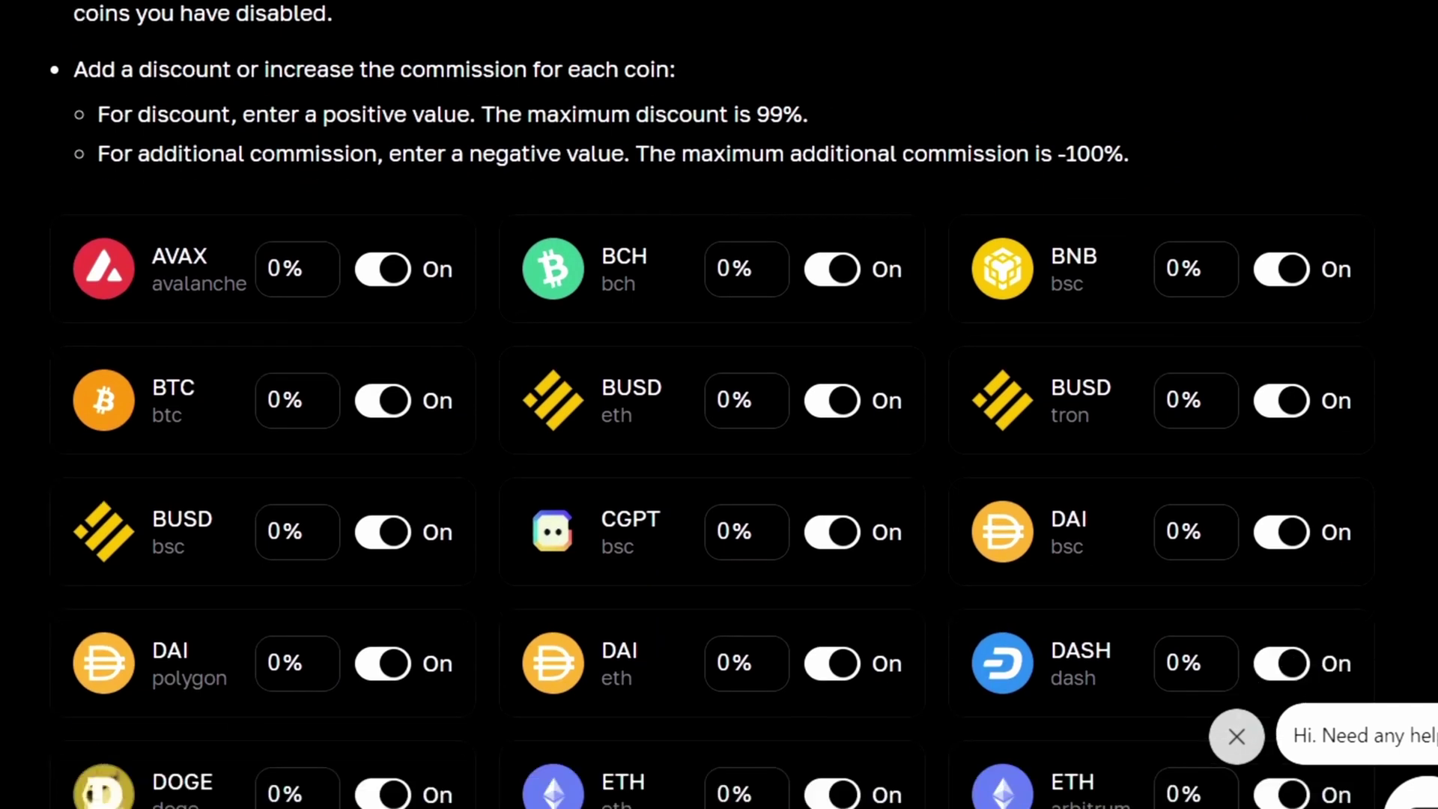
scroll(711, 405, down, 5)
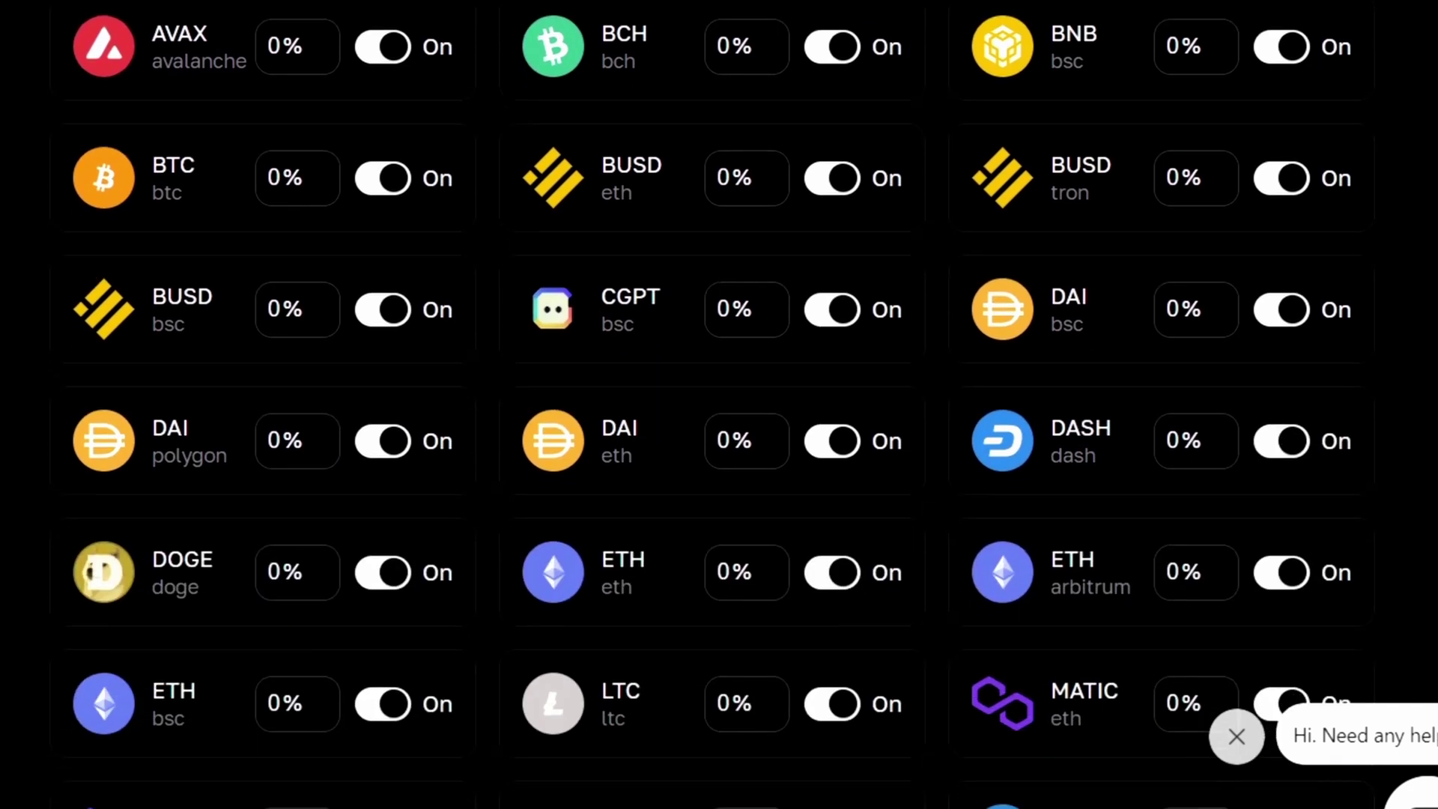
scroll(711, 405, down, 7)
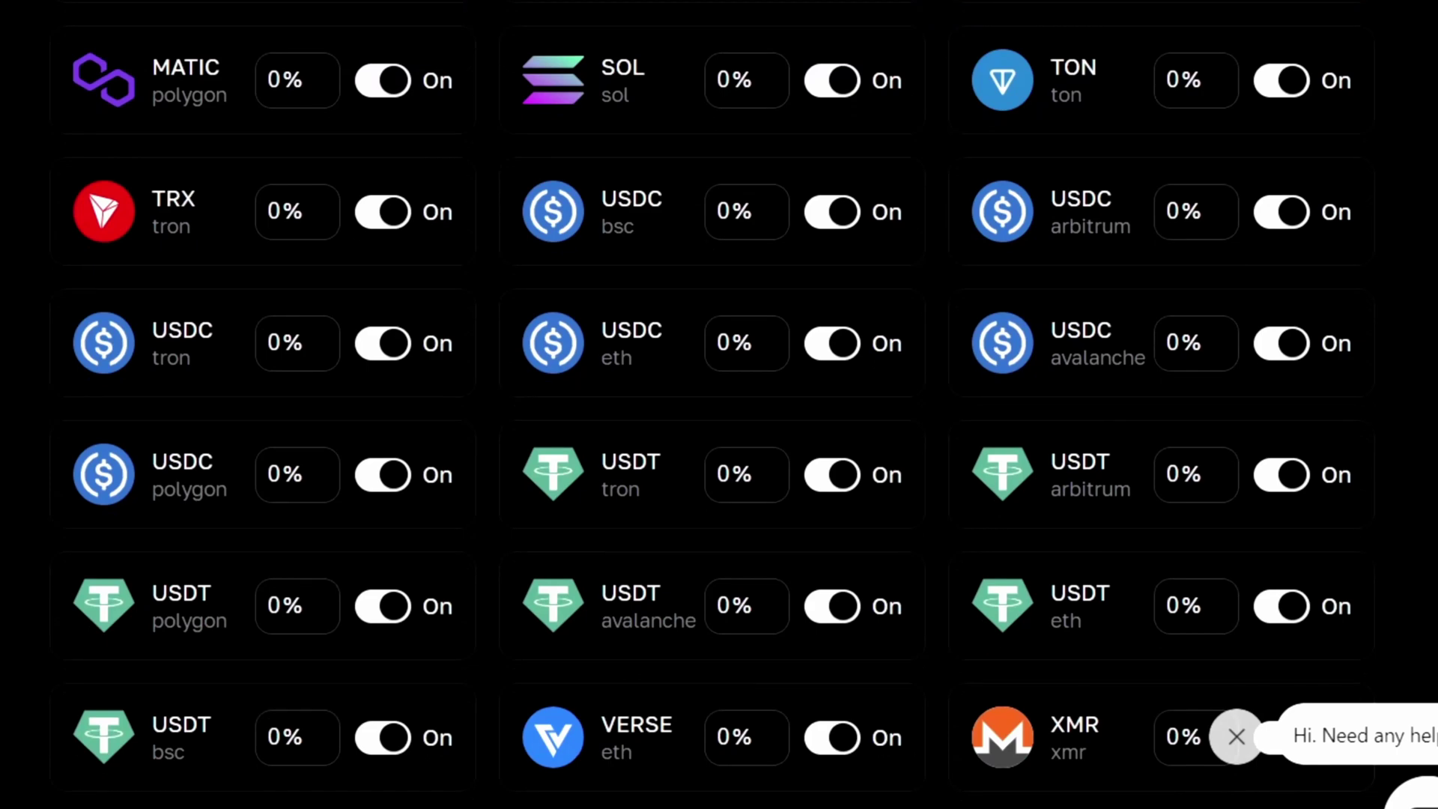
scroll(711, 404, up, 10)
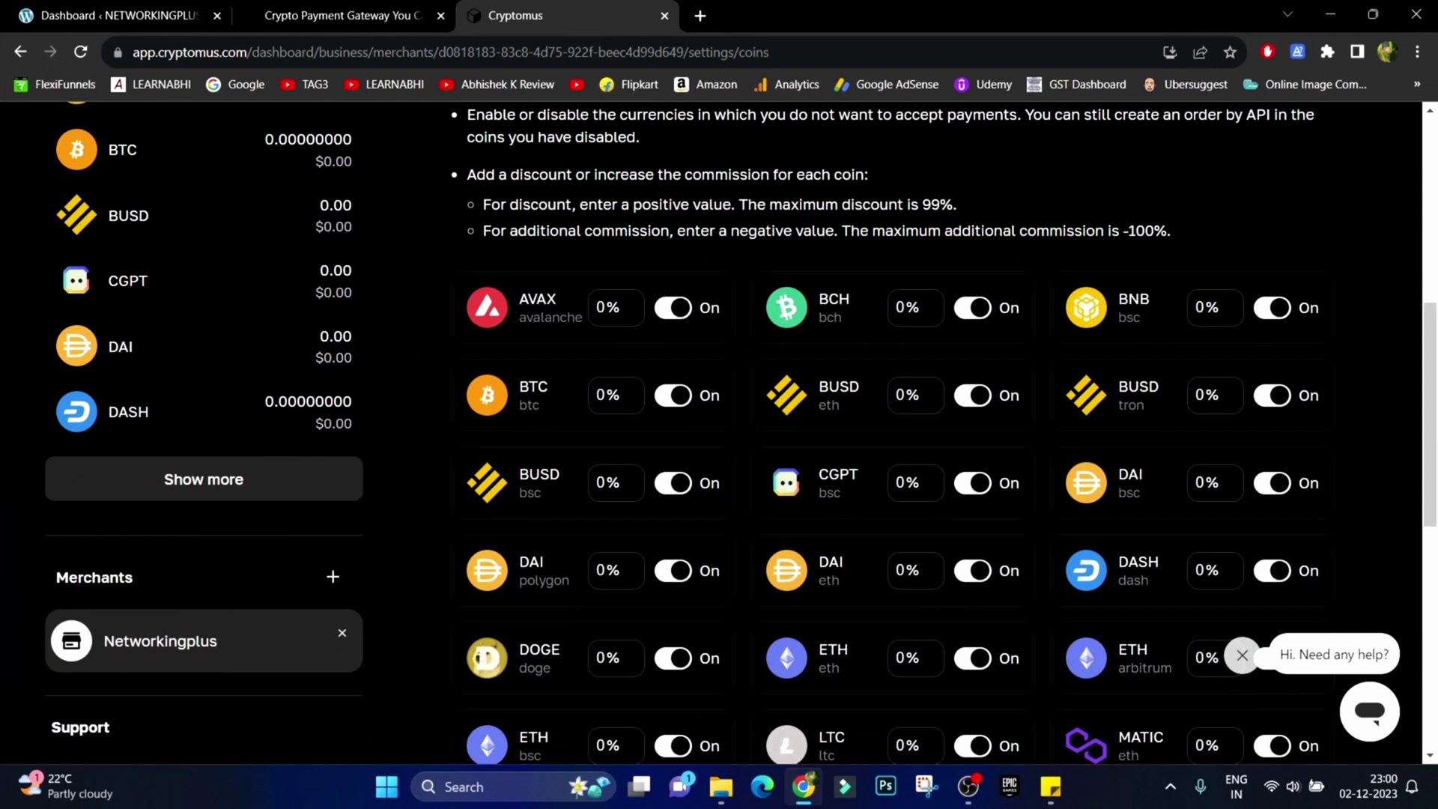
scroll(711, 434, up, 6)
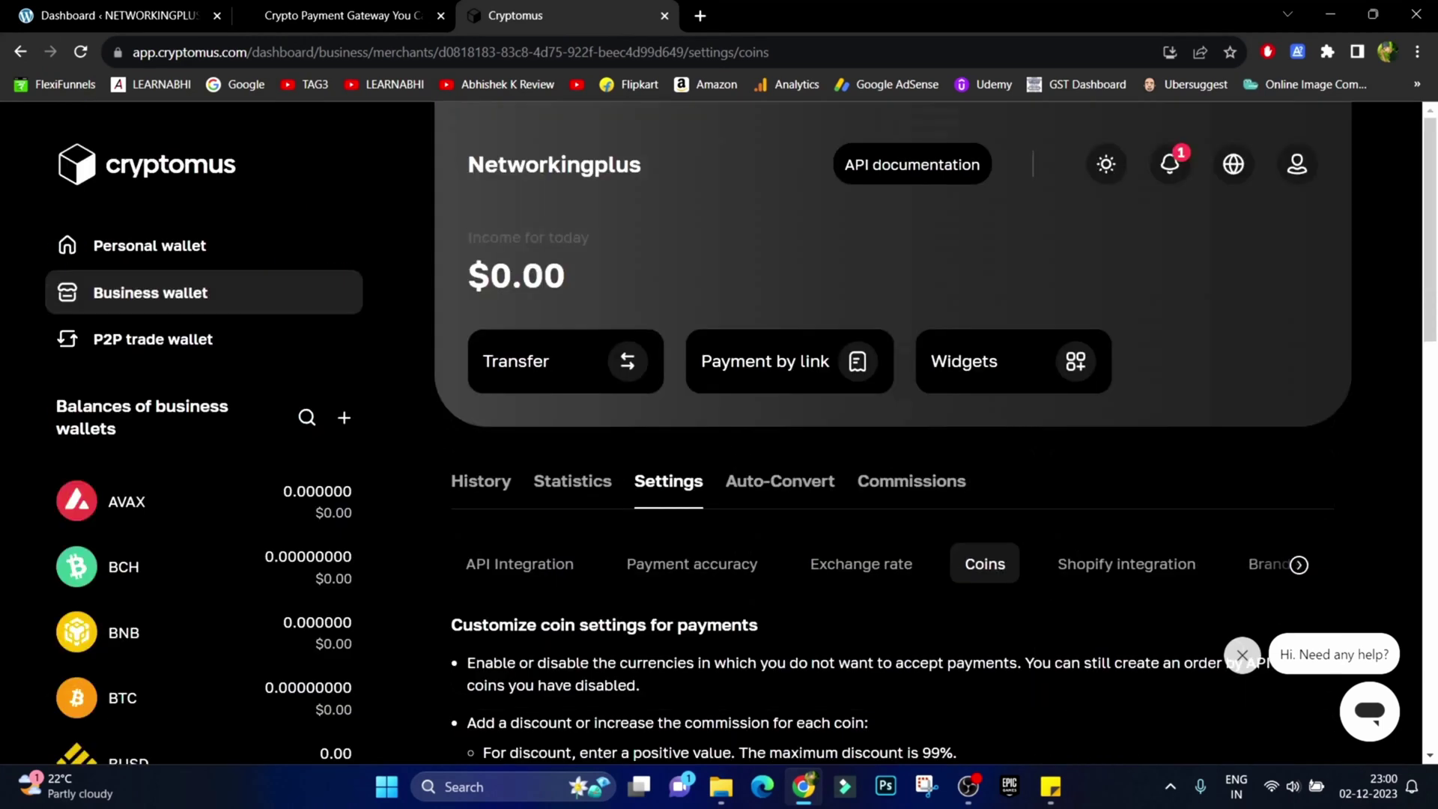
scroll(711, 435, down, 8)
scroll(742, 434, down, 3)
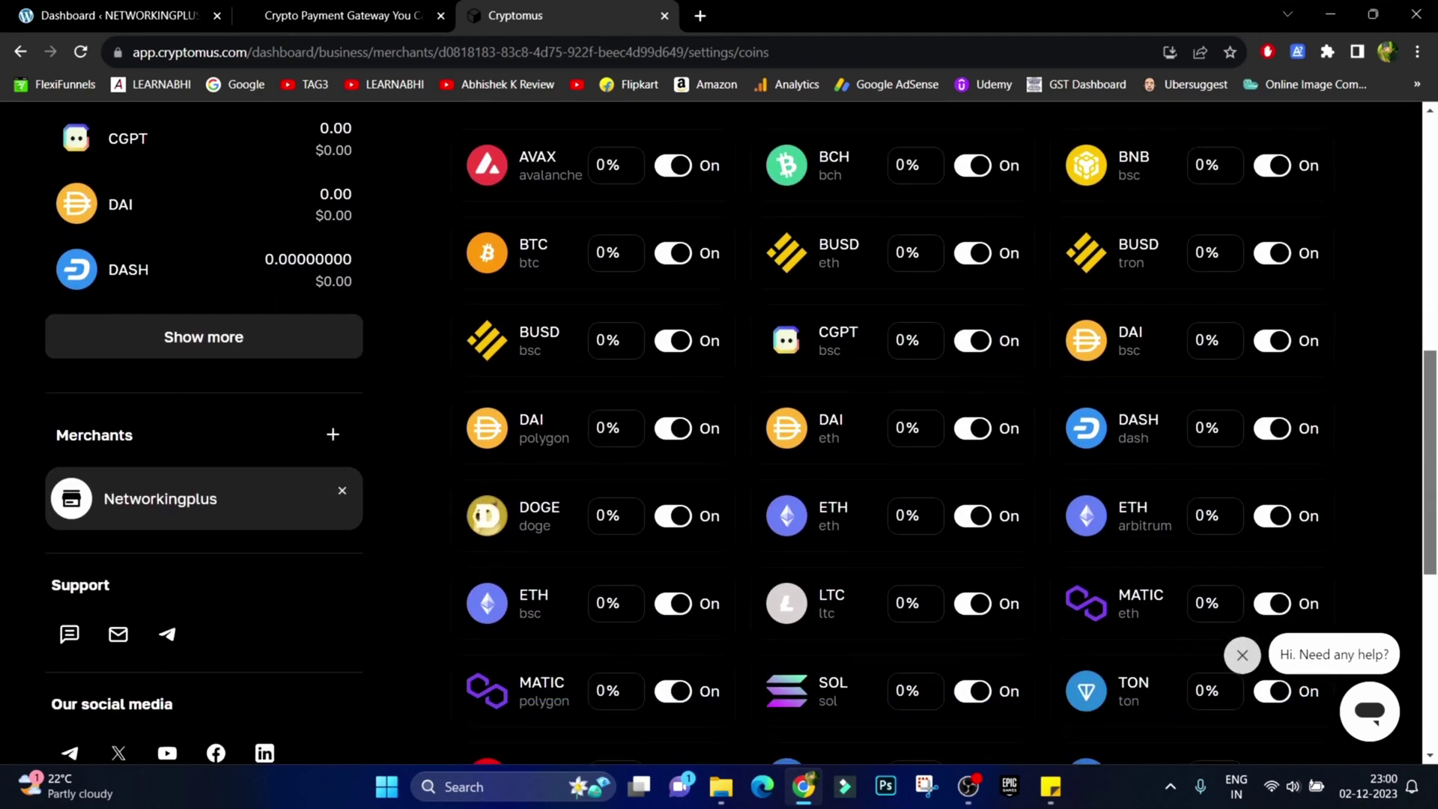
scroll(741, 435, up, 6)
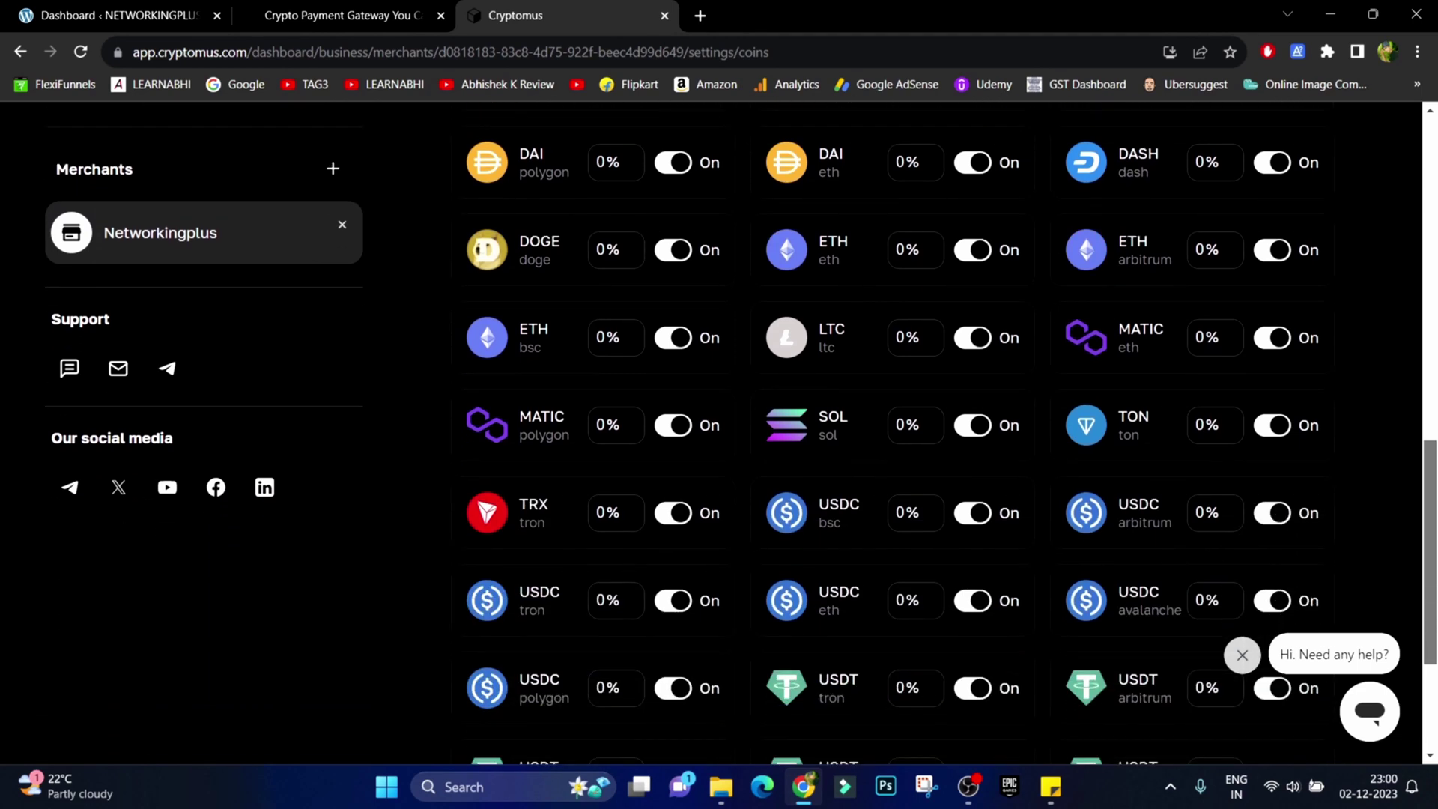
scroll(741, 434, down, 1)
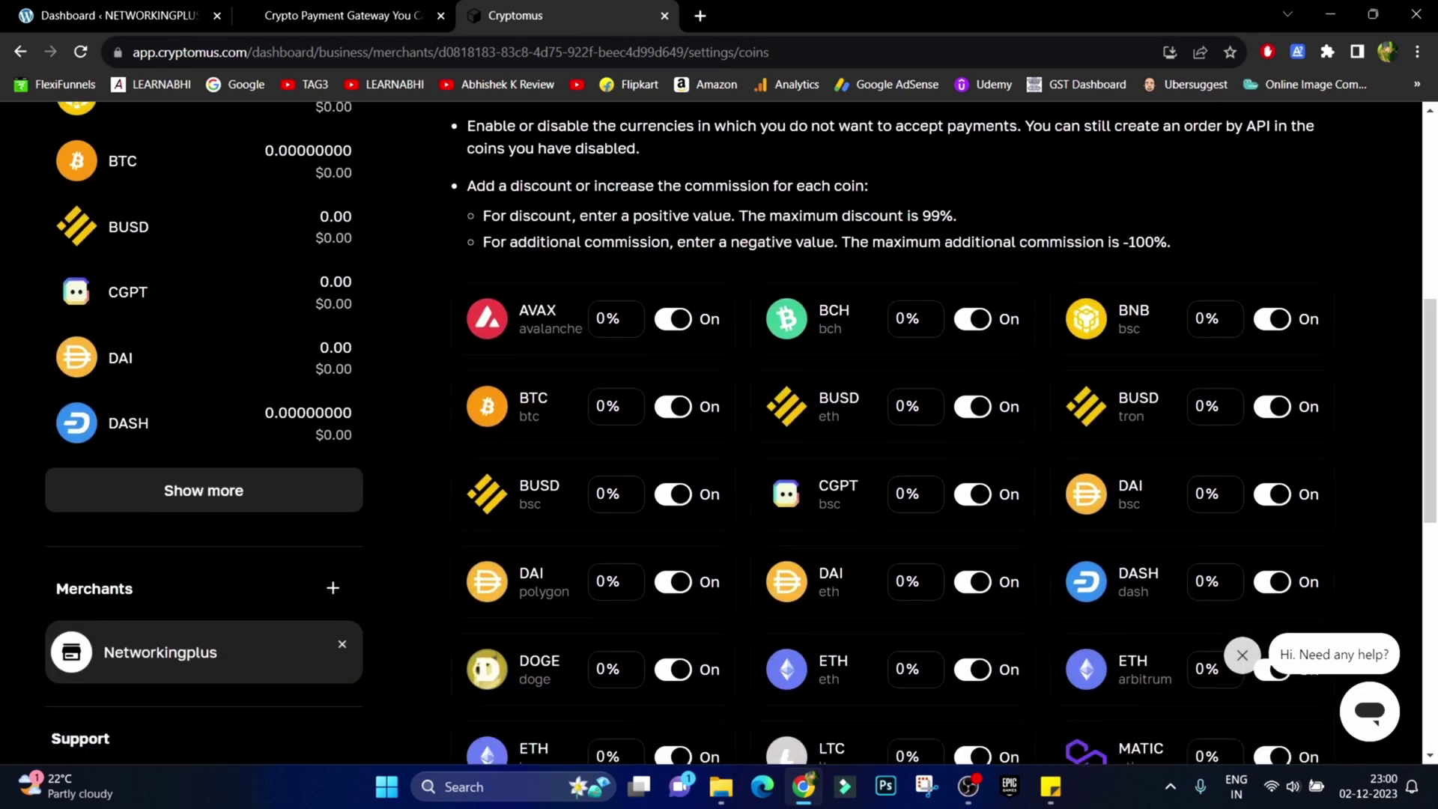
click(1271, 319)
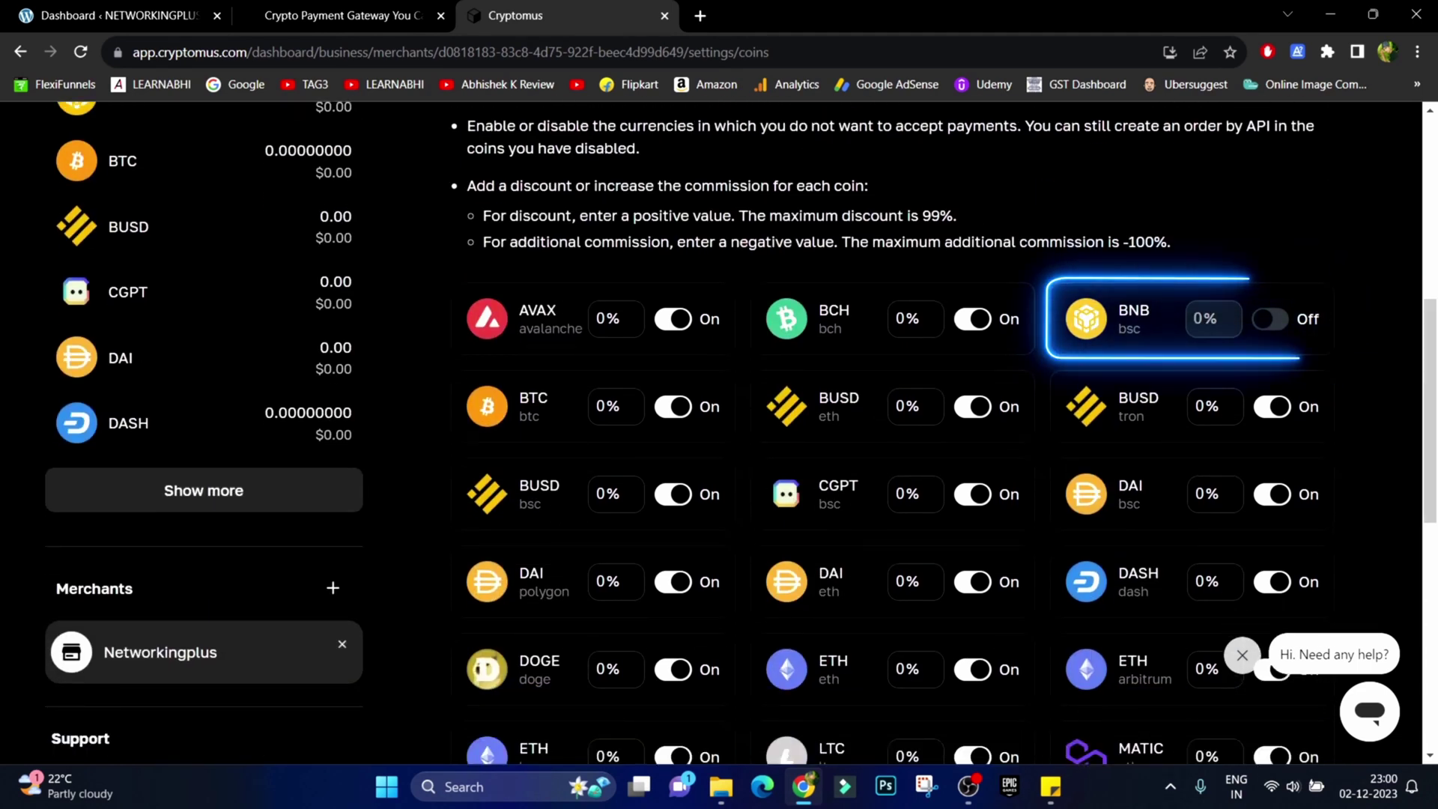
click(1272, 407)
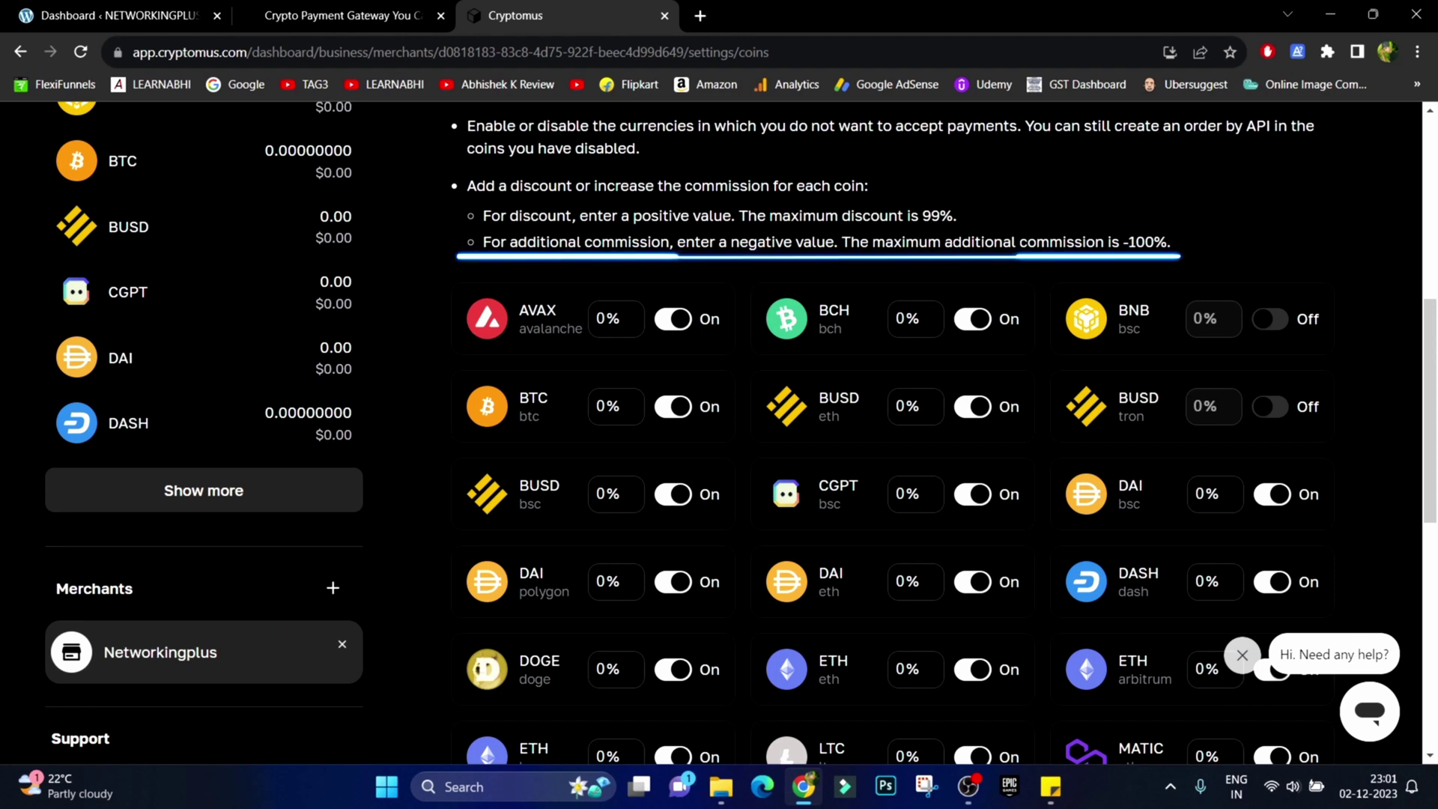
scroll(719, 434, up, 2)
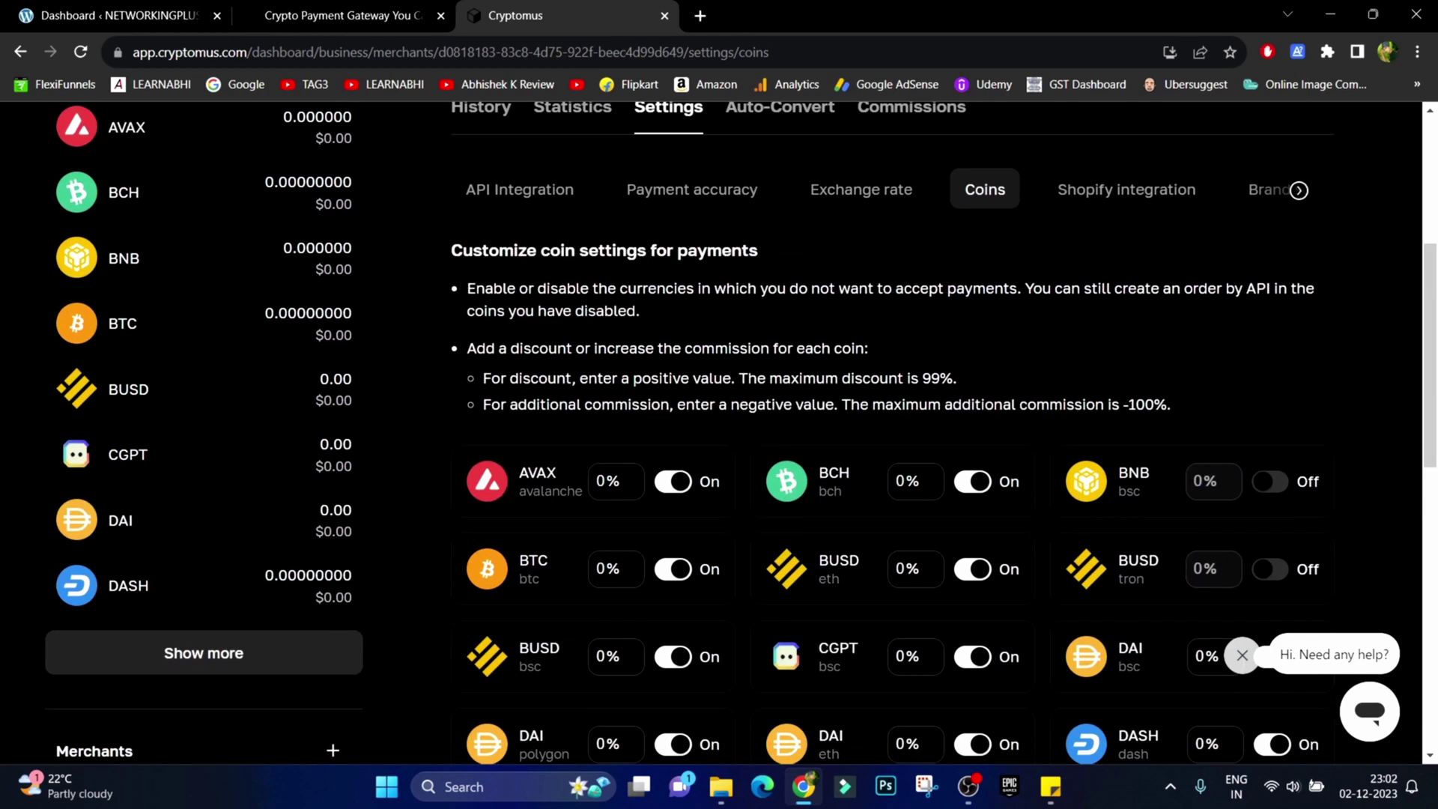
Step: Enable the custom logo and store name on the payform and set the store name to NPLUS
click(1126, 189)
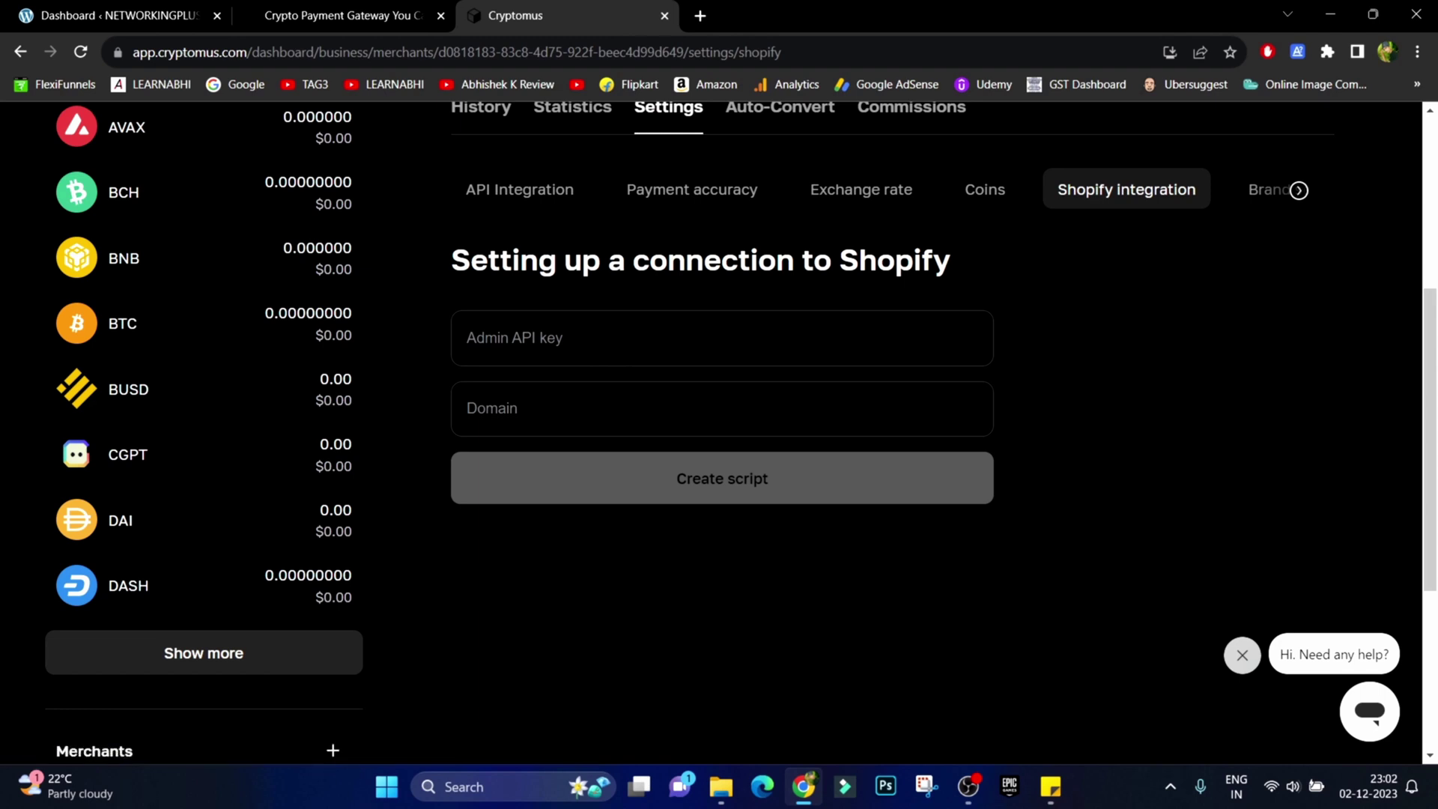
click(1269, 190)
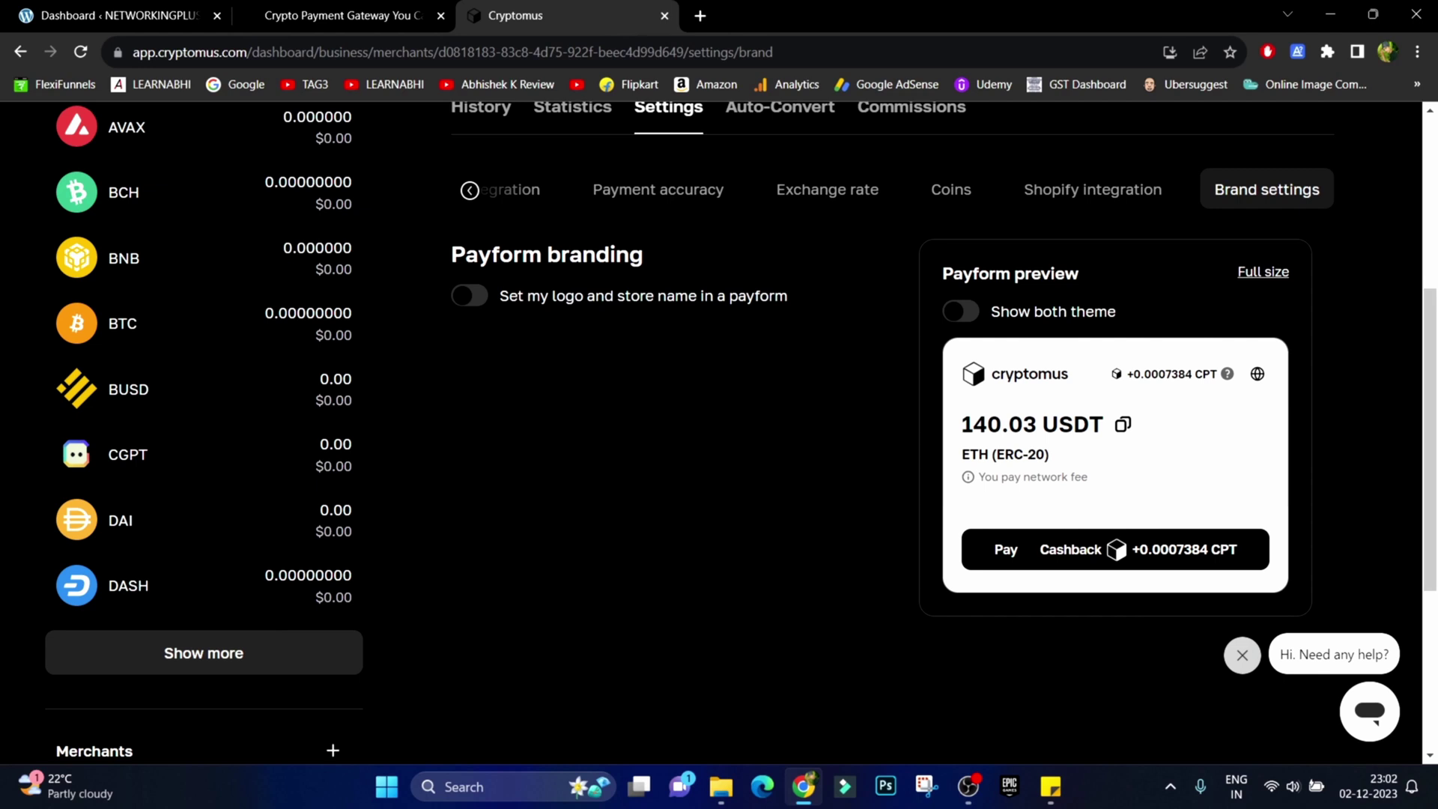
click(470, 296)
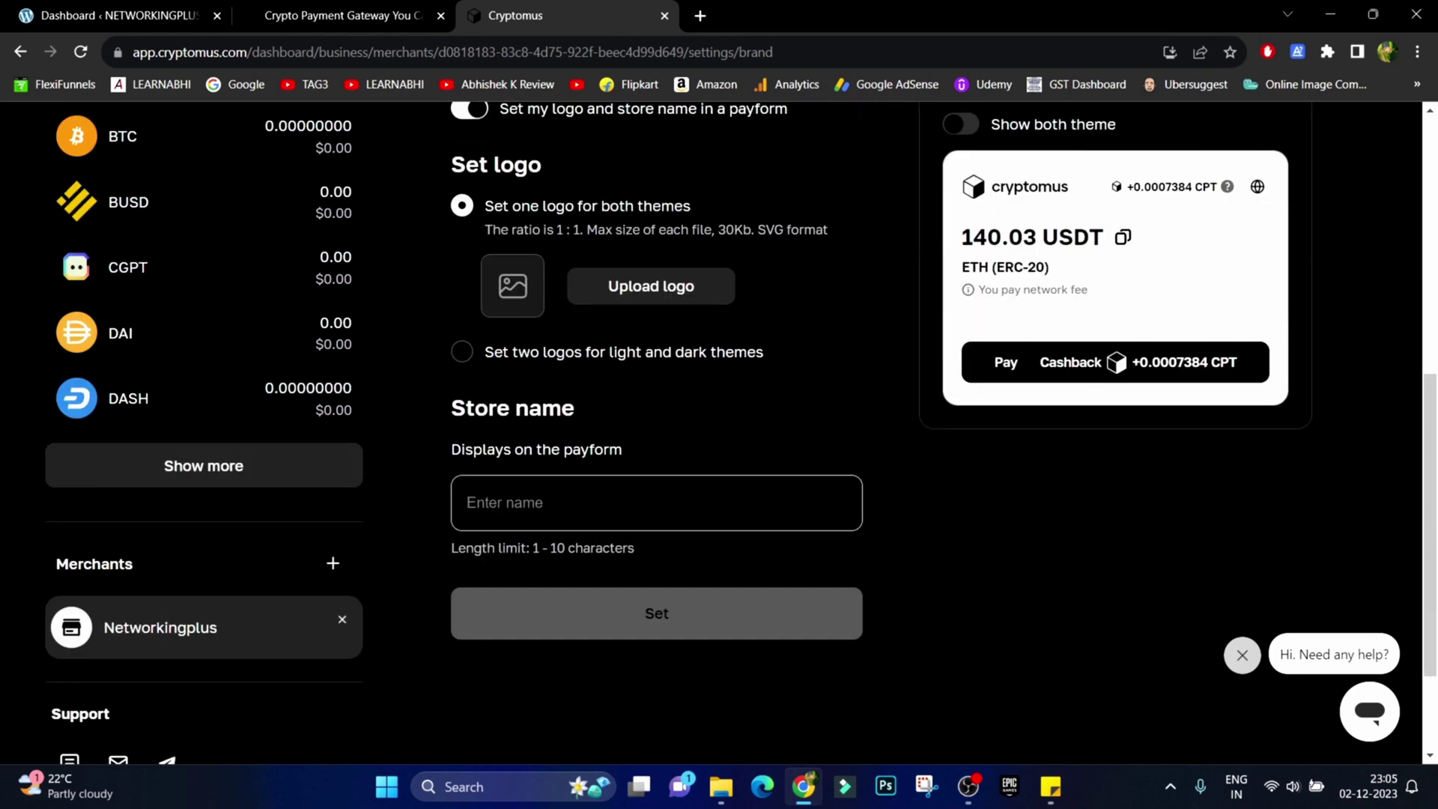
drag(451, 450, 622, 449)
click(656, 502)
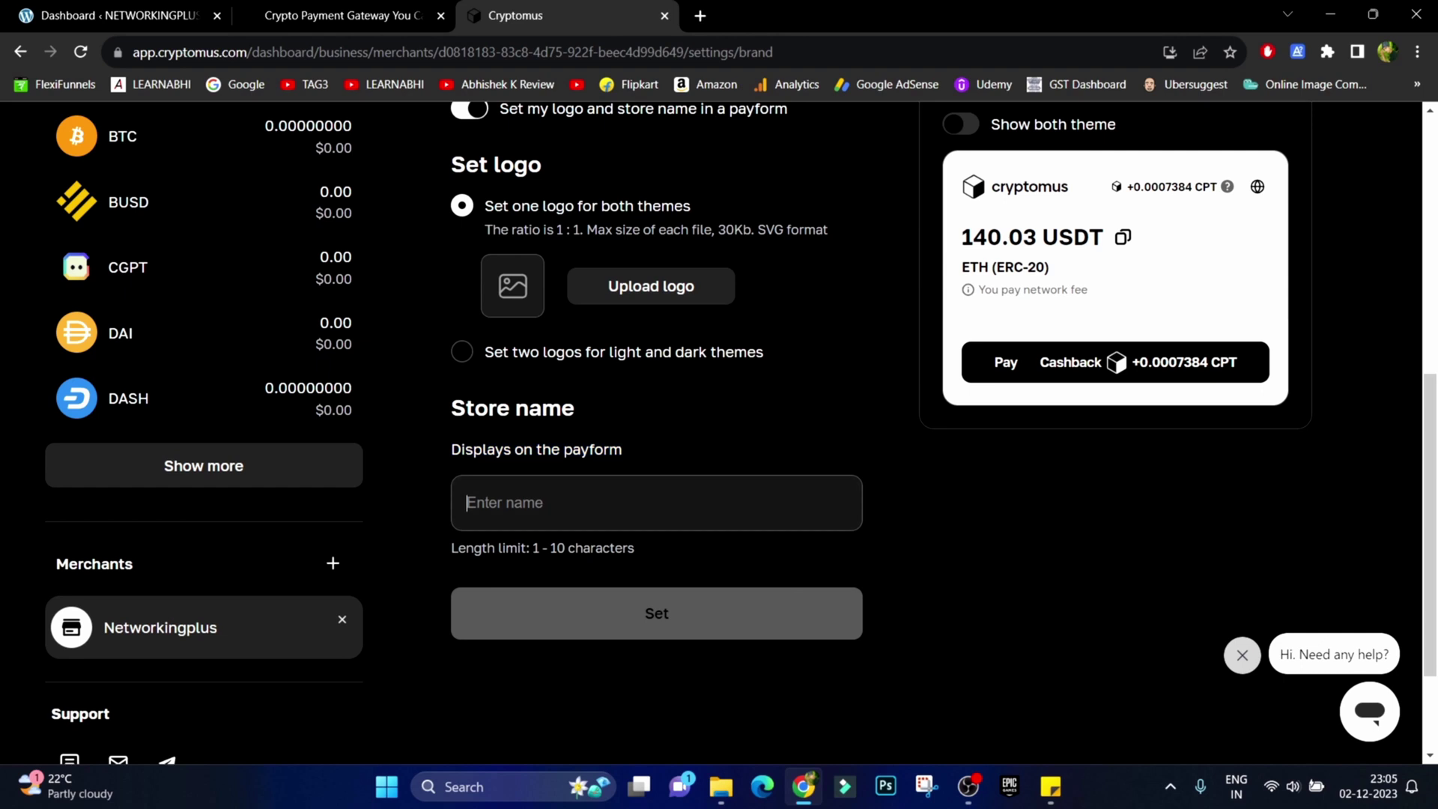
text(NPLUS)
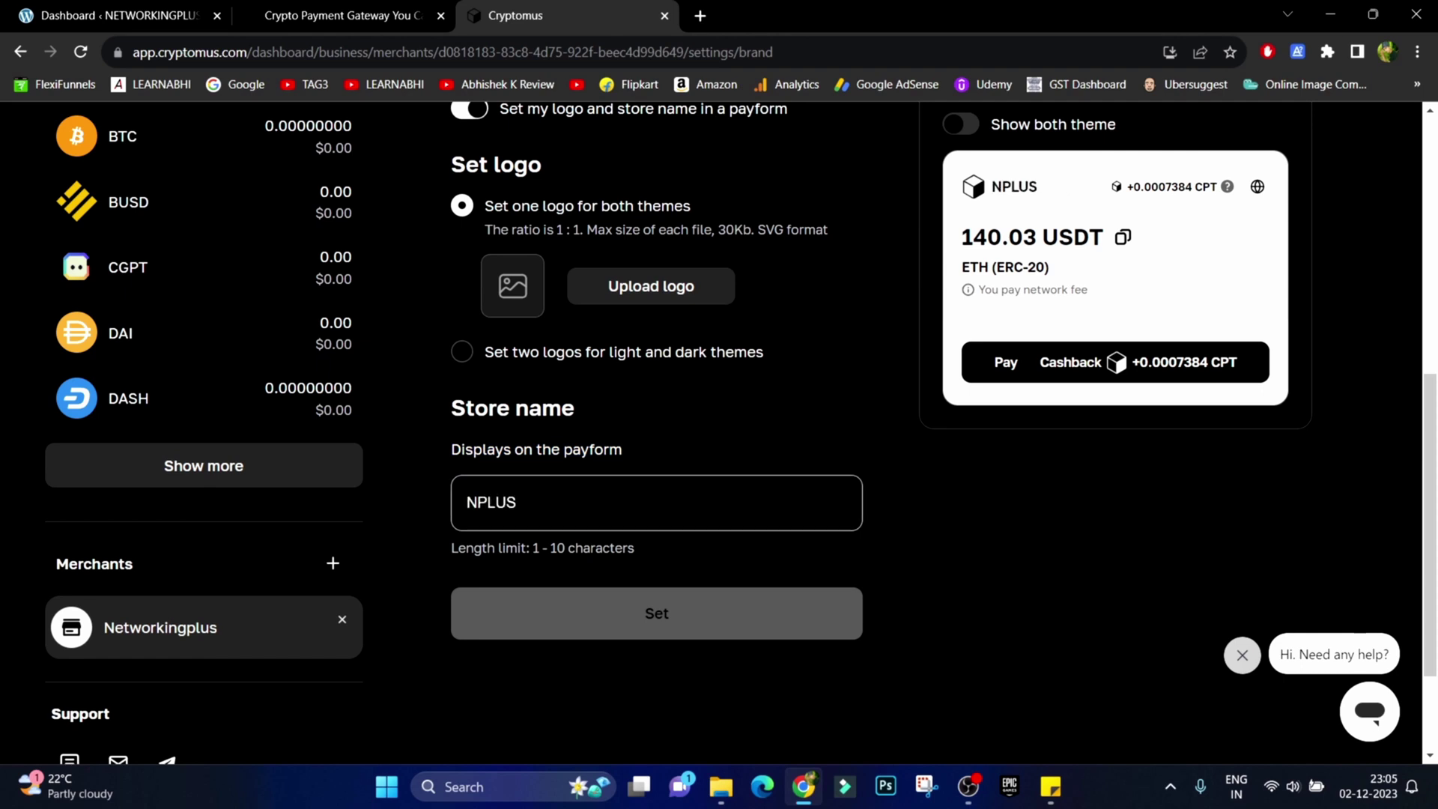
scroll(891, 434, up, 7)
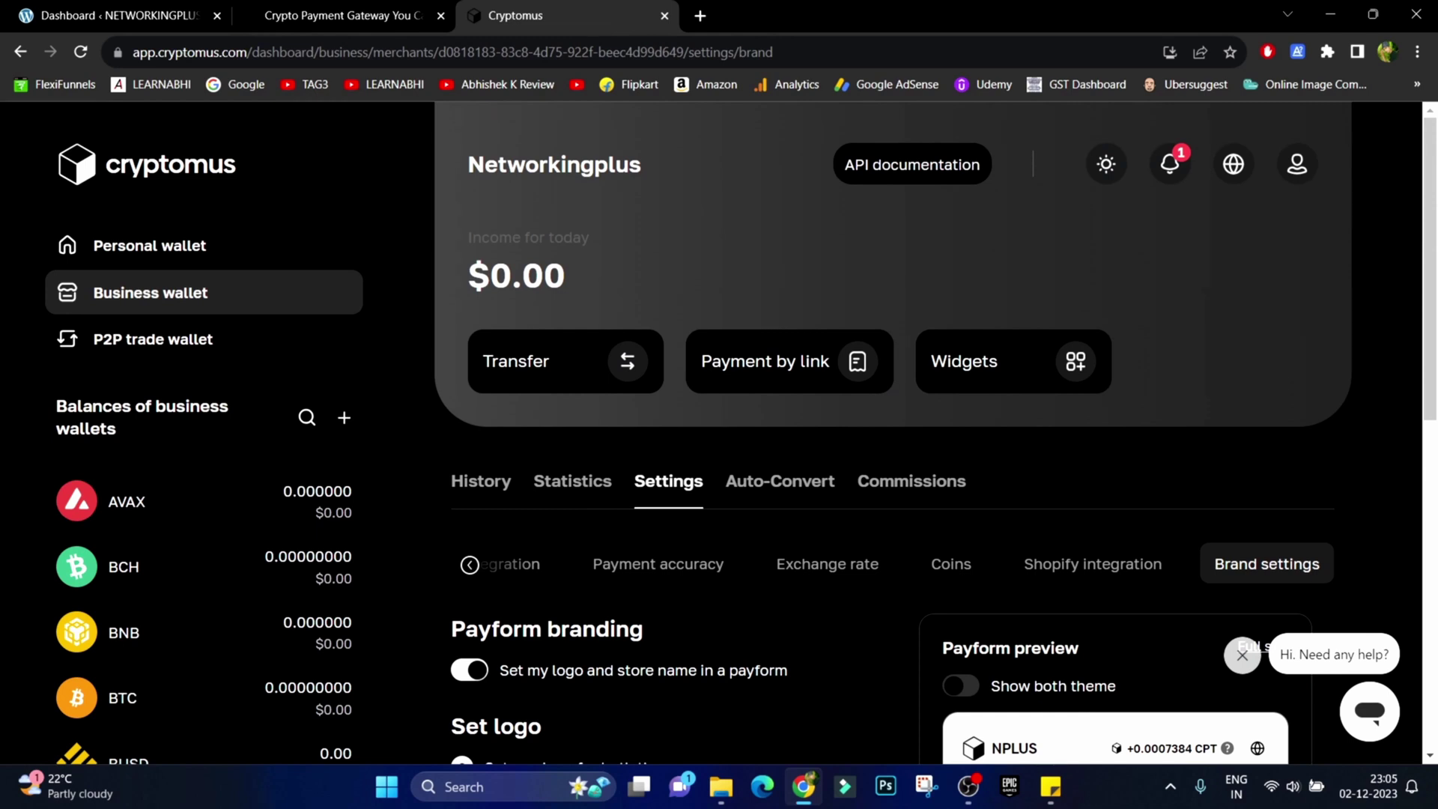
Step: Switch on auto-conversion of BTC to DASH in the BTC row
click(780, 480)
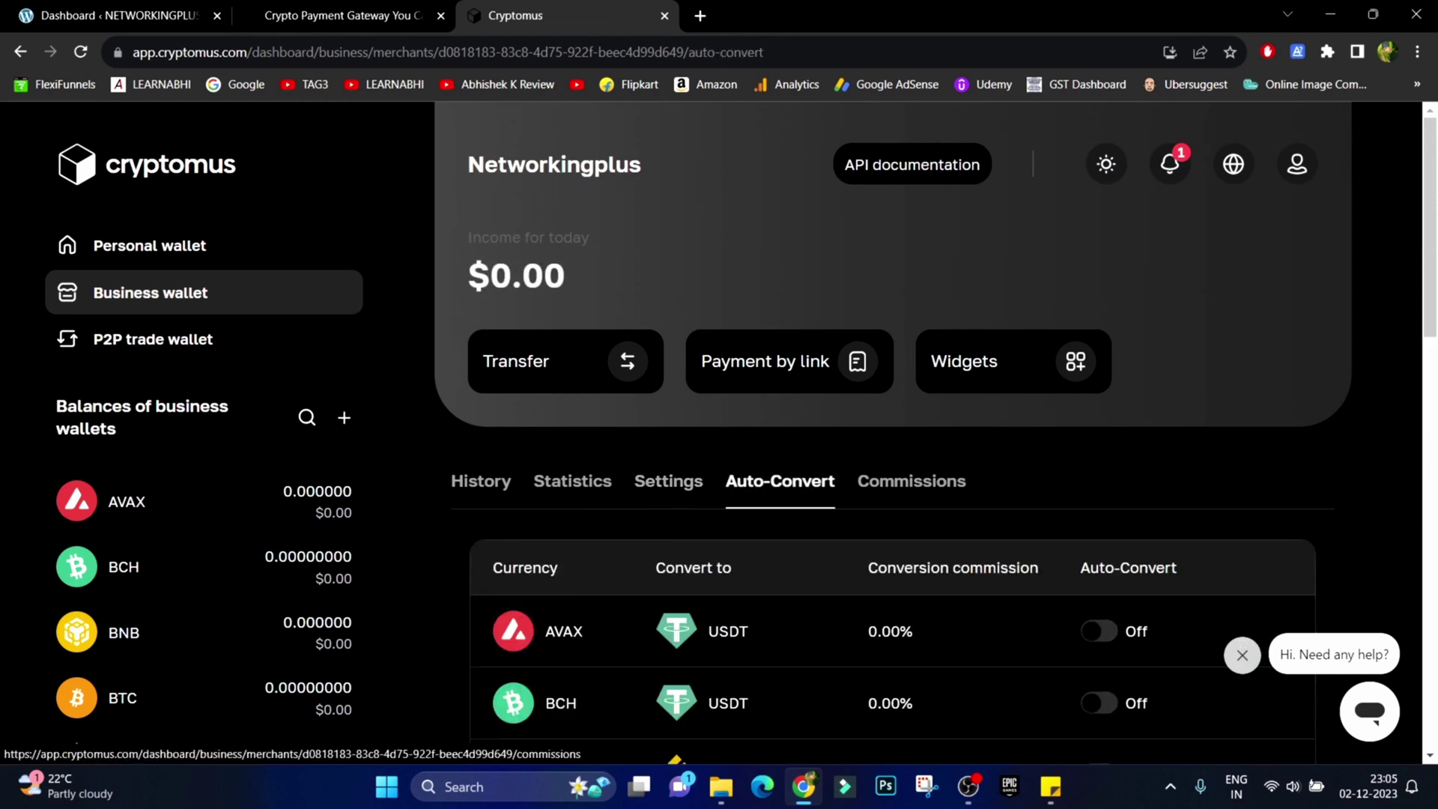
scroll(891, 434, down, 5)
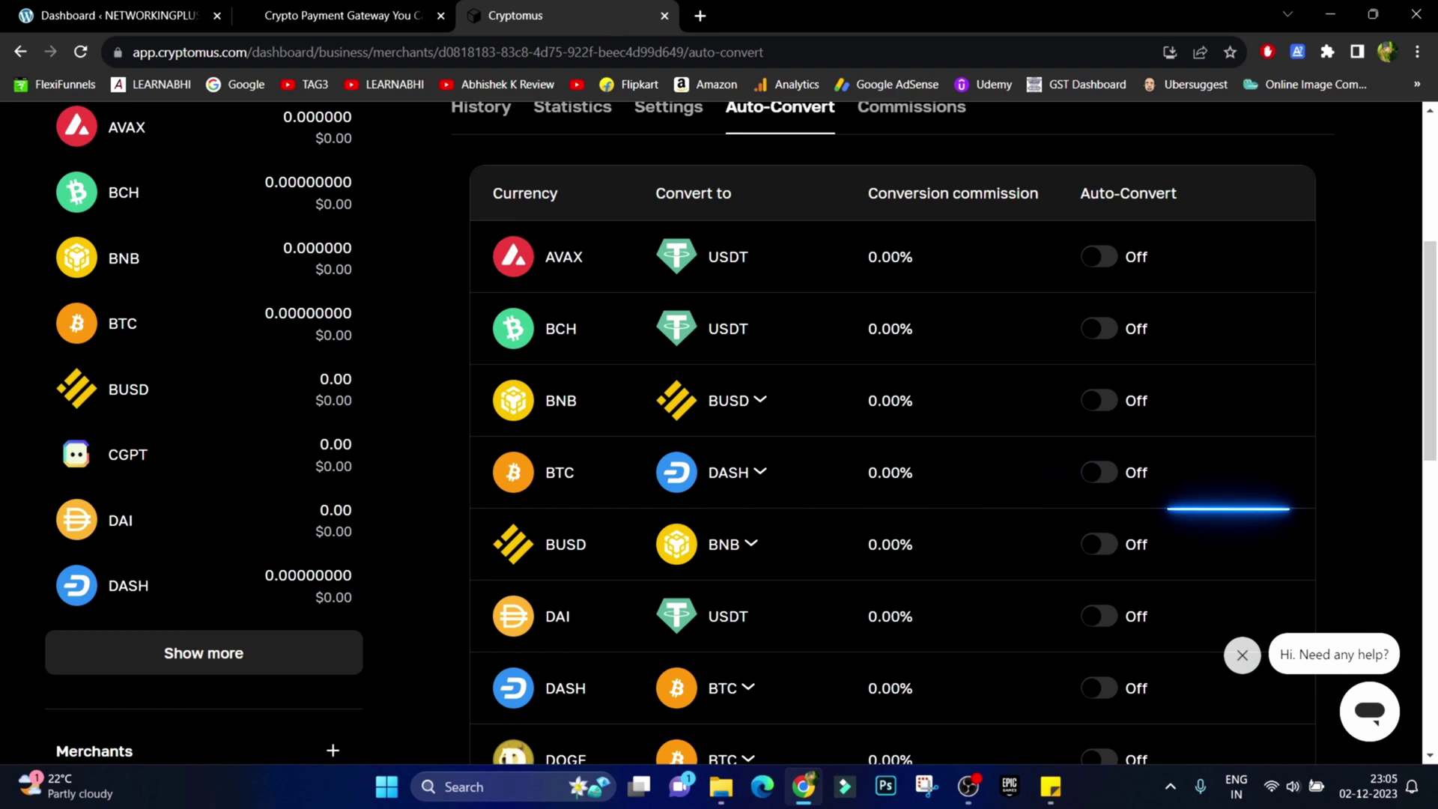
double_click(559, 472)
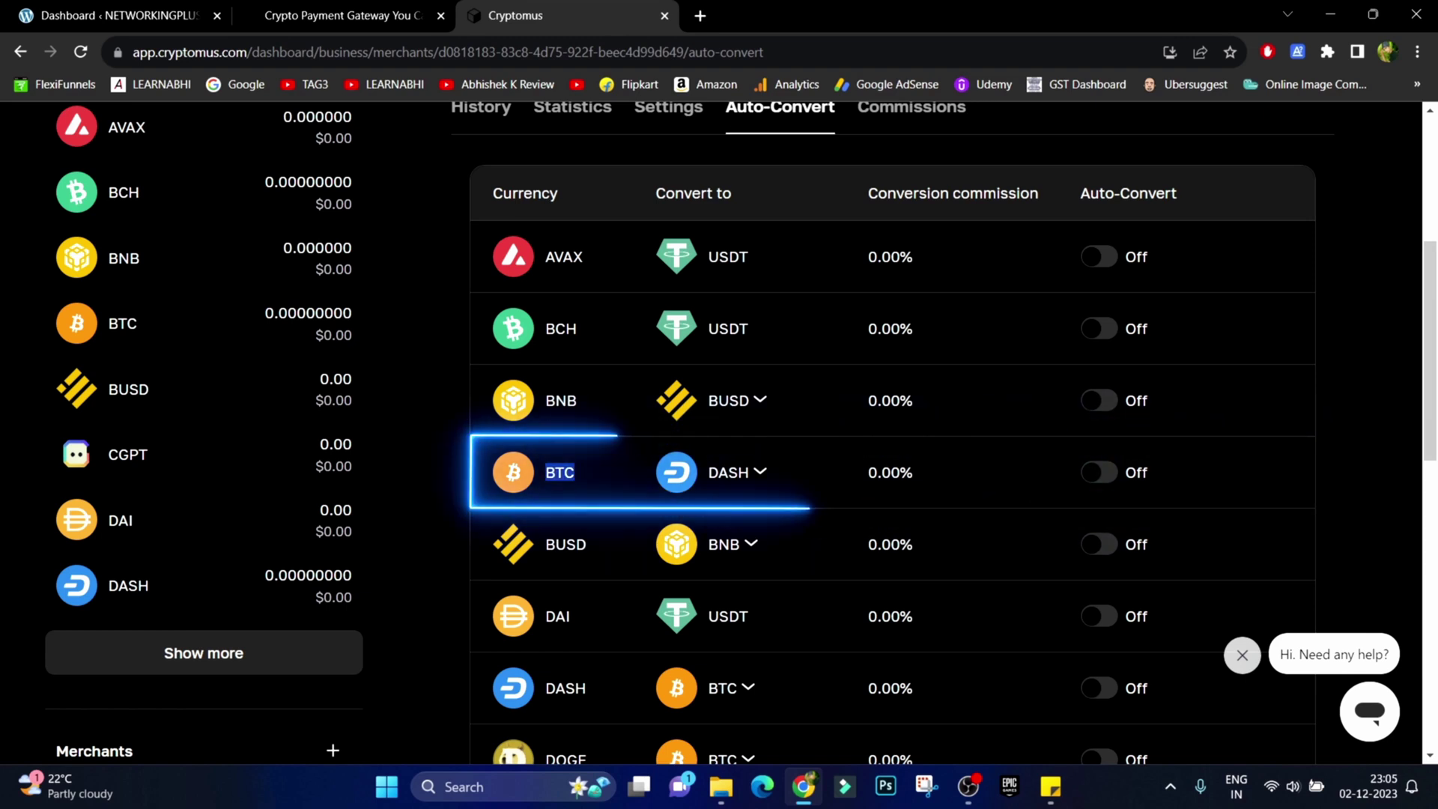
click(1099, 472)
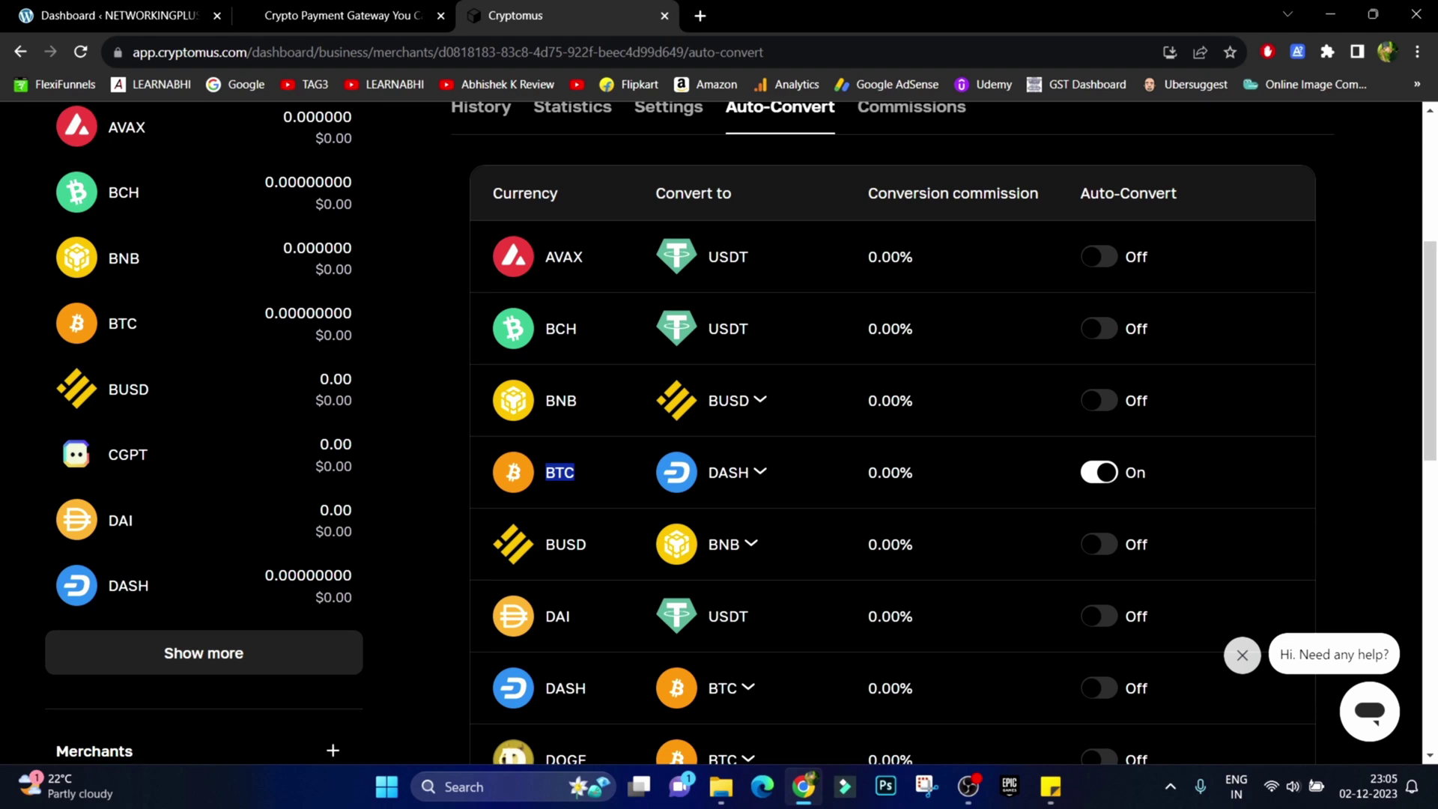
Step: Review the Commissions table of receiving and withdrawing tariffs for each coin
scroll(911, 481, up, 5)
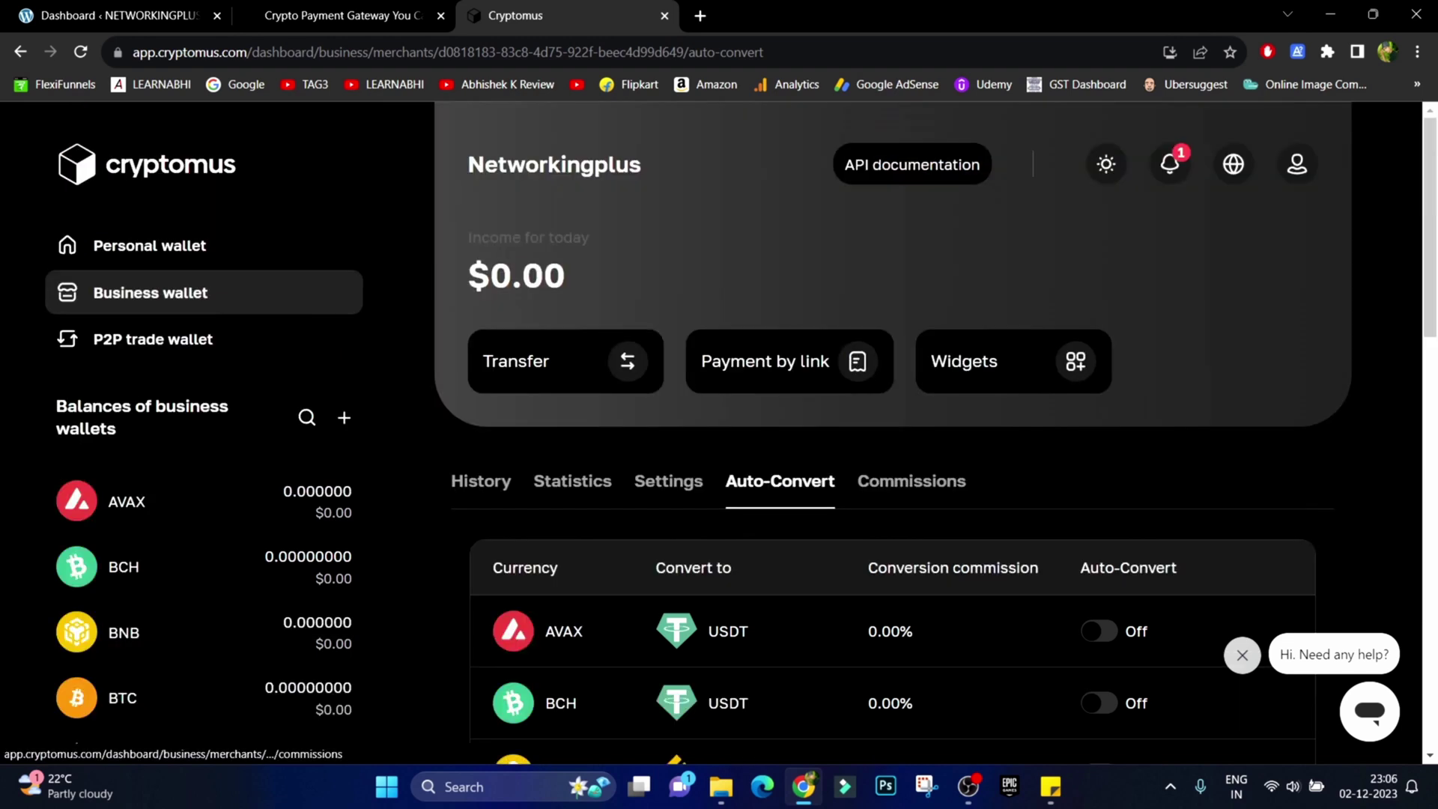
click(911, 481)
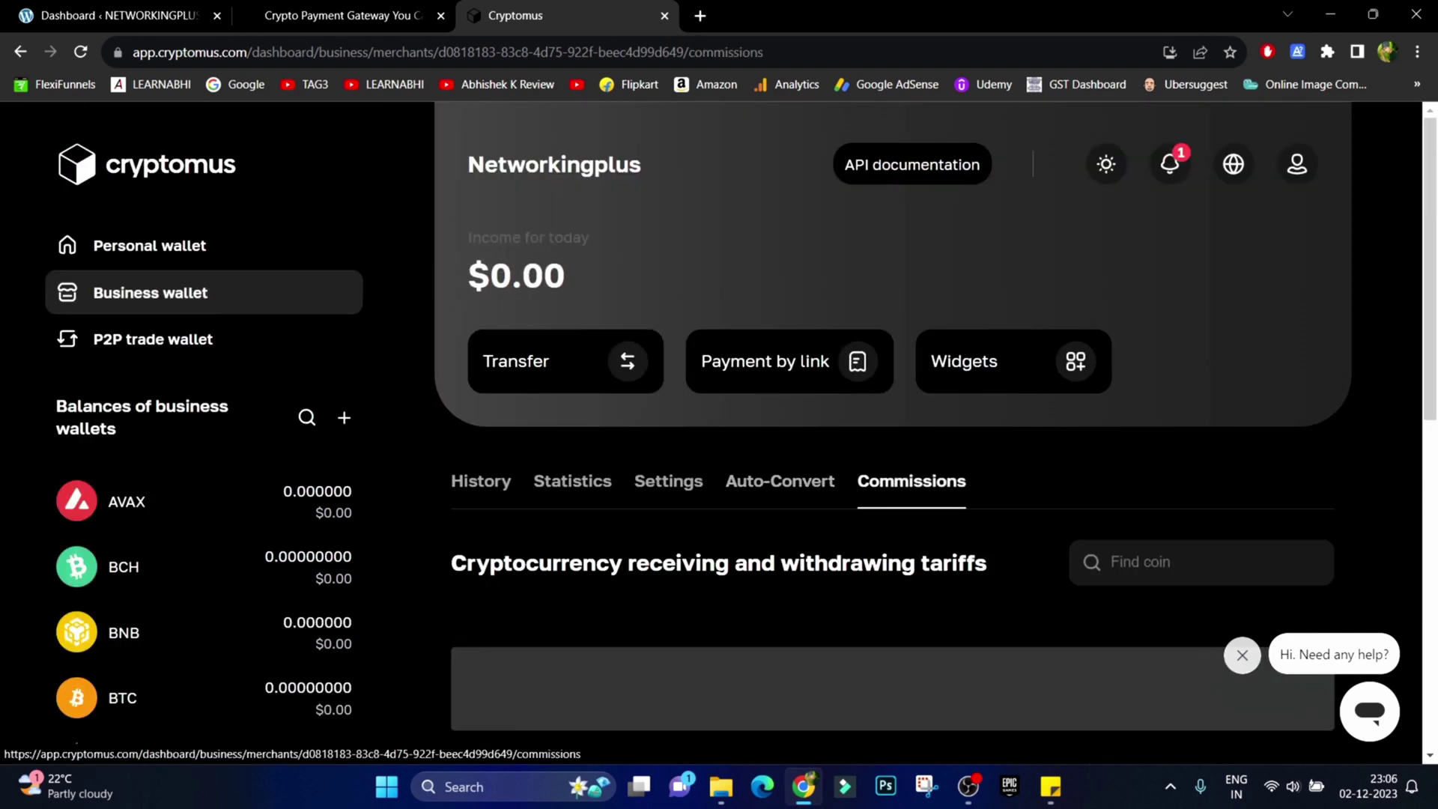
scroll(911, 481, down, 4)
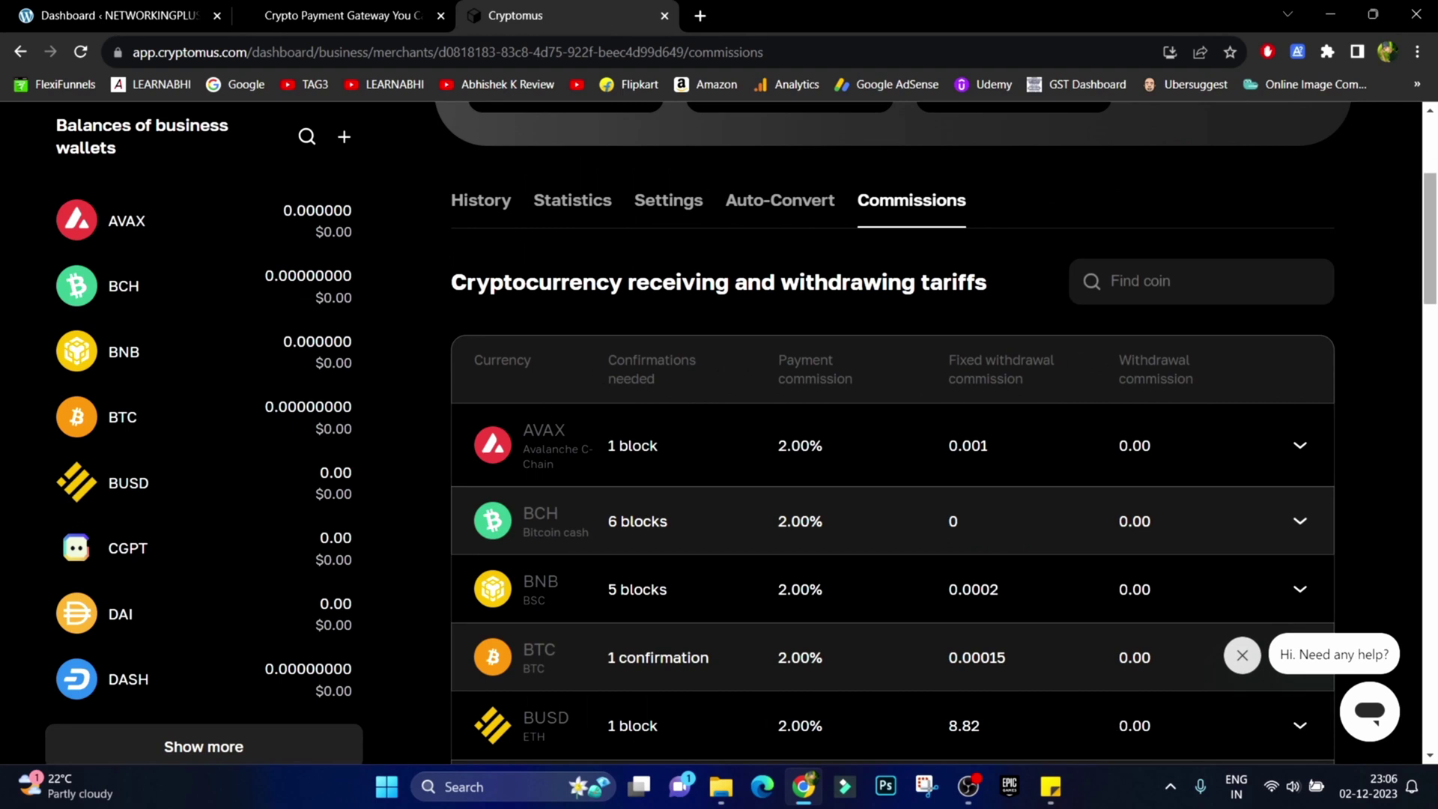
scroll(891, 434, down, 2)
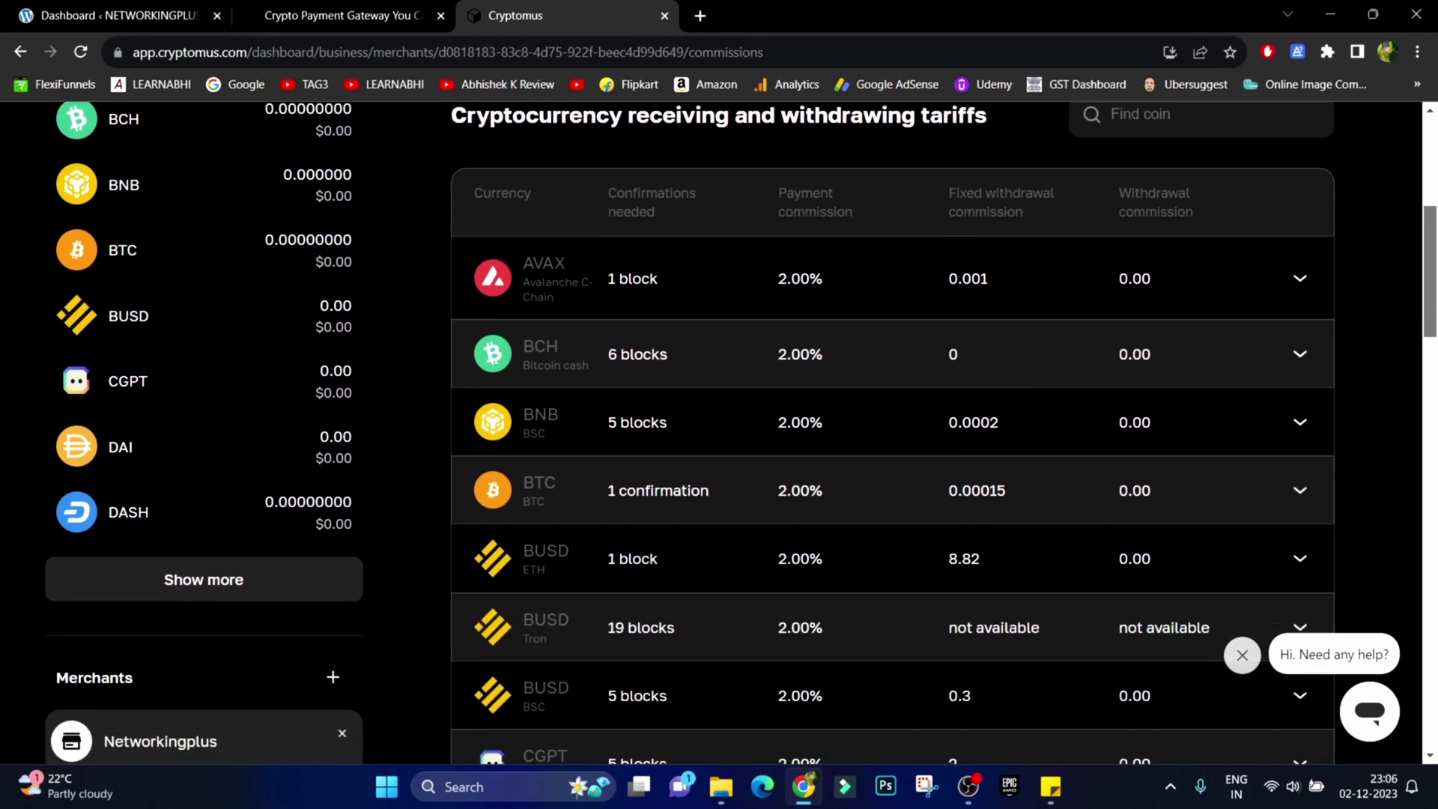
scroll(891, 434, down, 10)
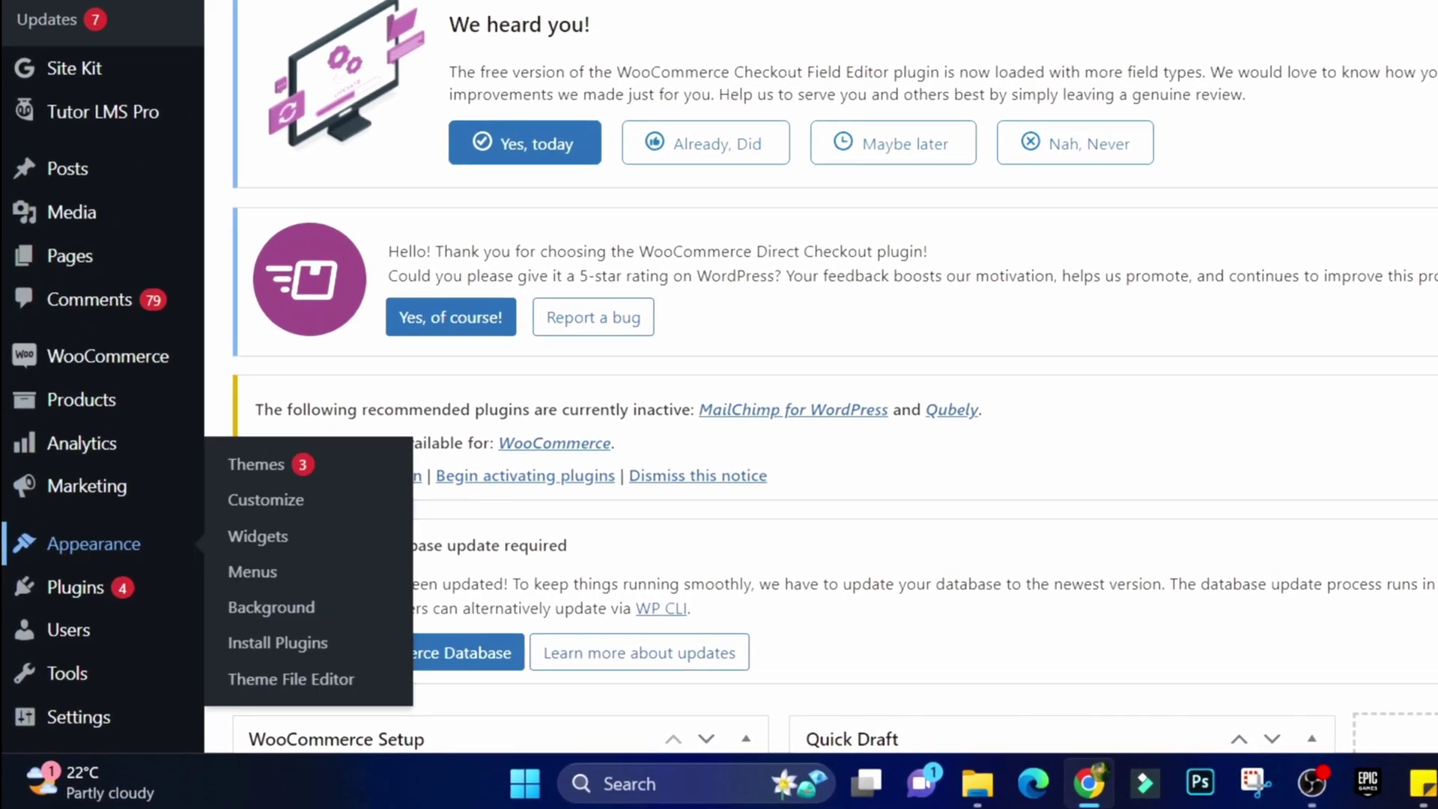
Step: Search the plugin directory for CRYPTOMUS, then install and activate the Cryptomus plugin
mouse_move(55, 642)
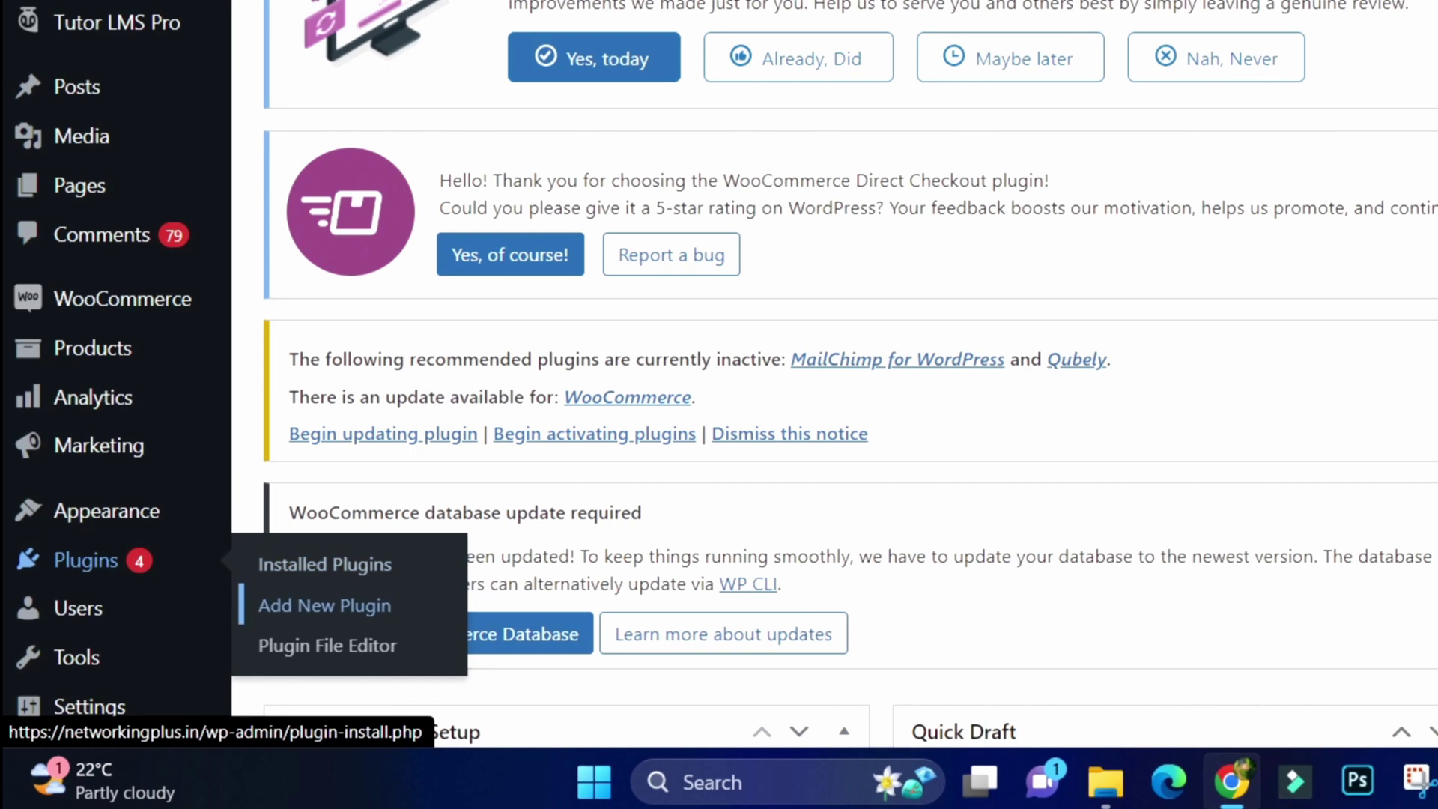
click(324, 605)
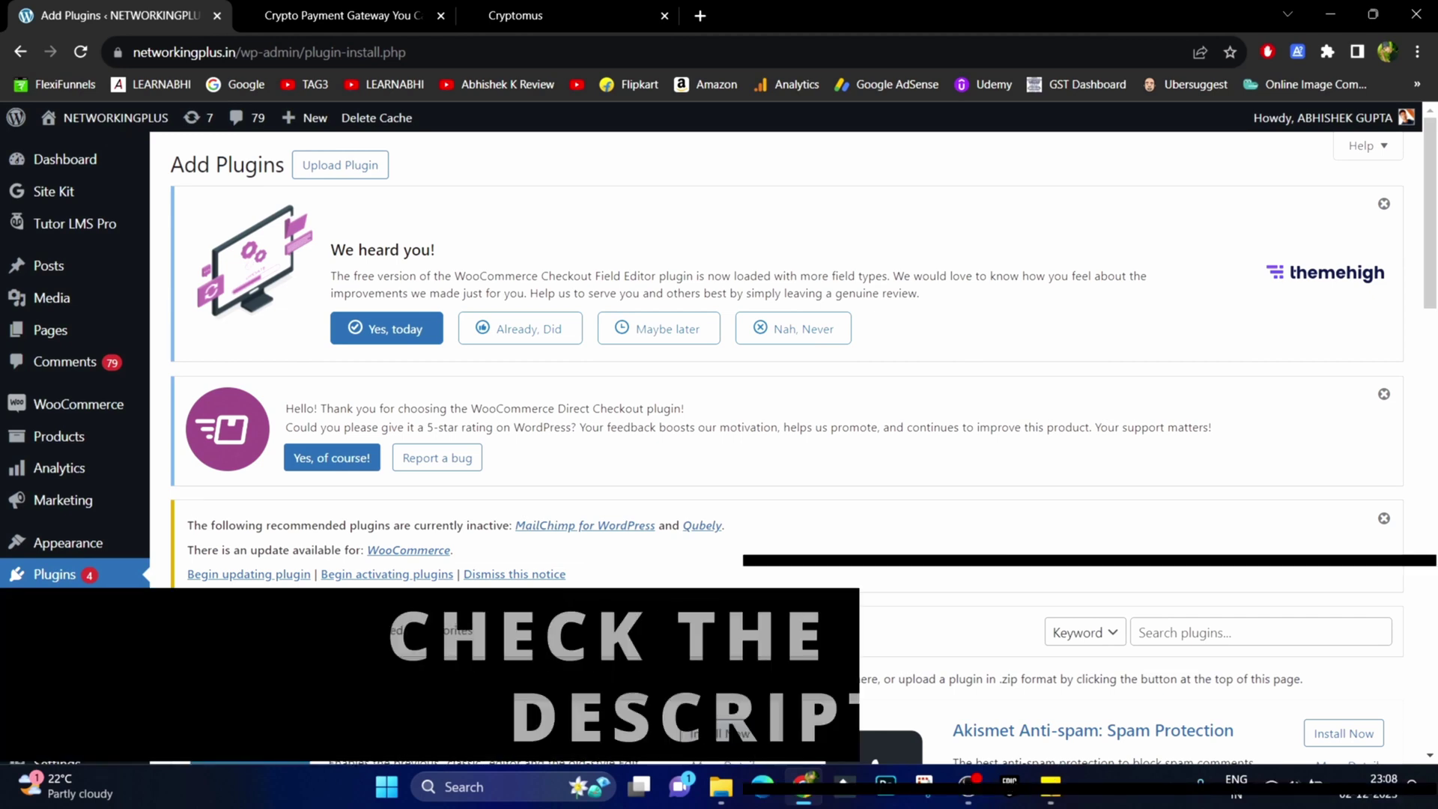
scroll(787, 449, down, 6)
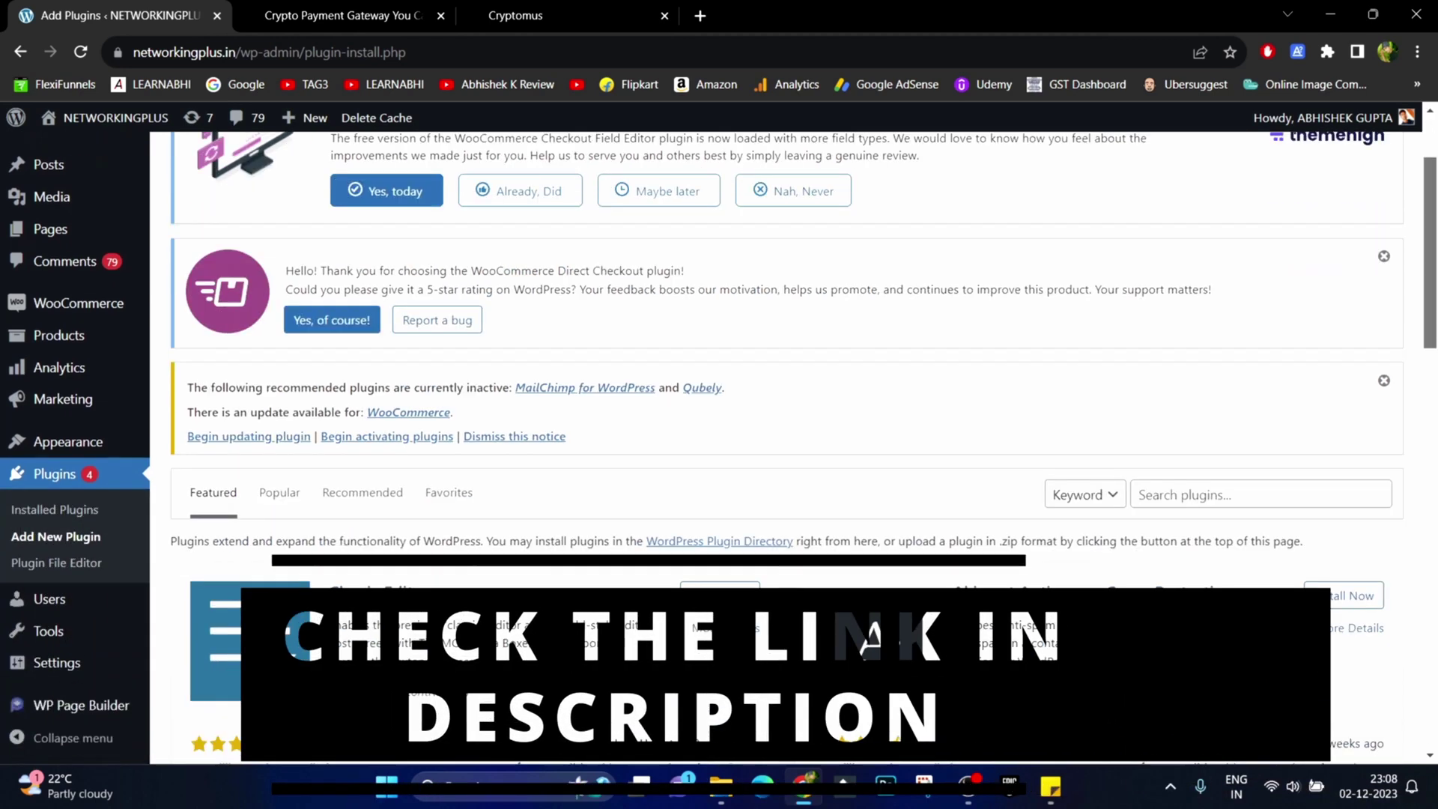
scroll(793, 449, up, 1)
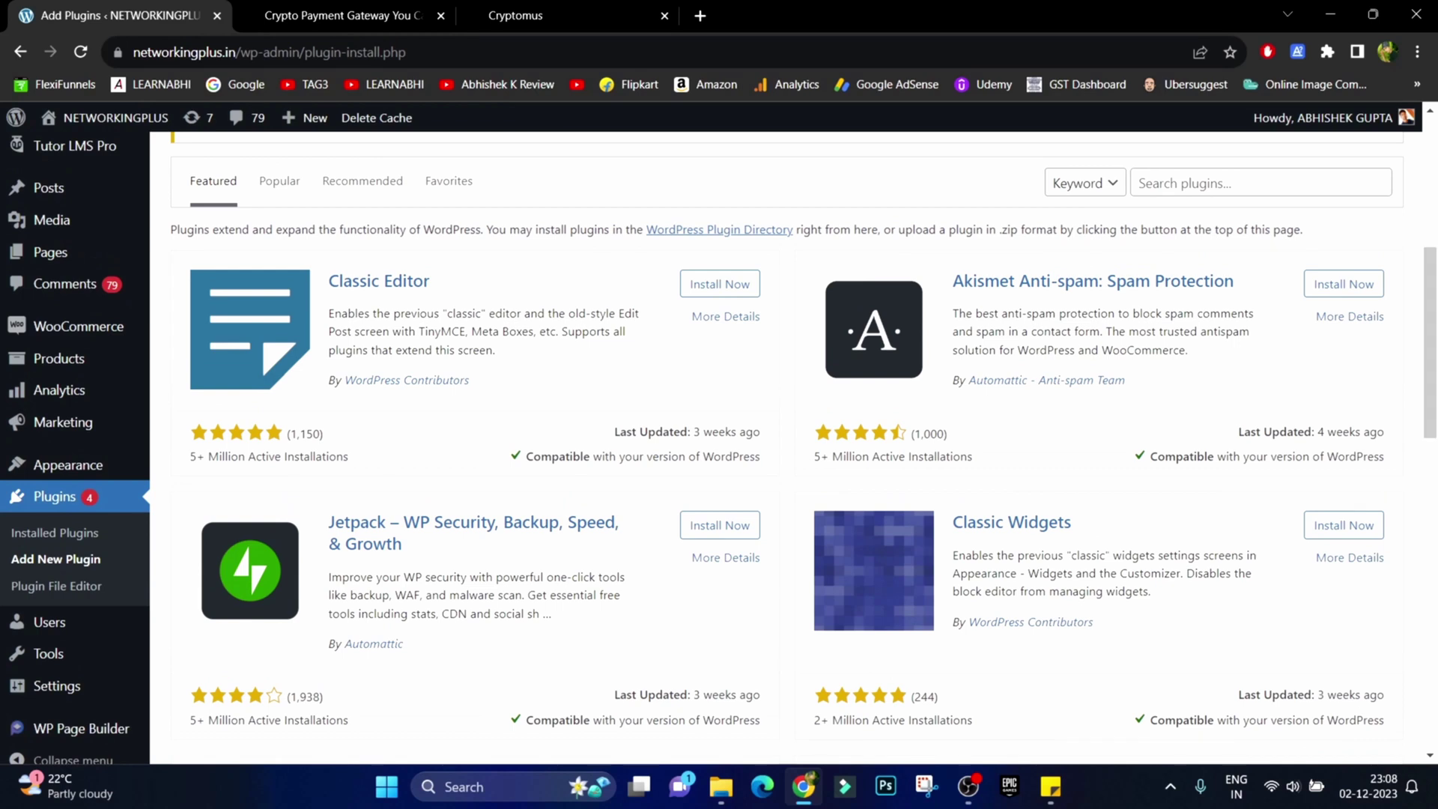
click(1138, 182)
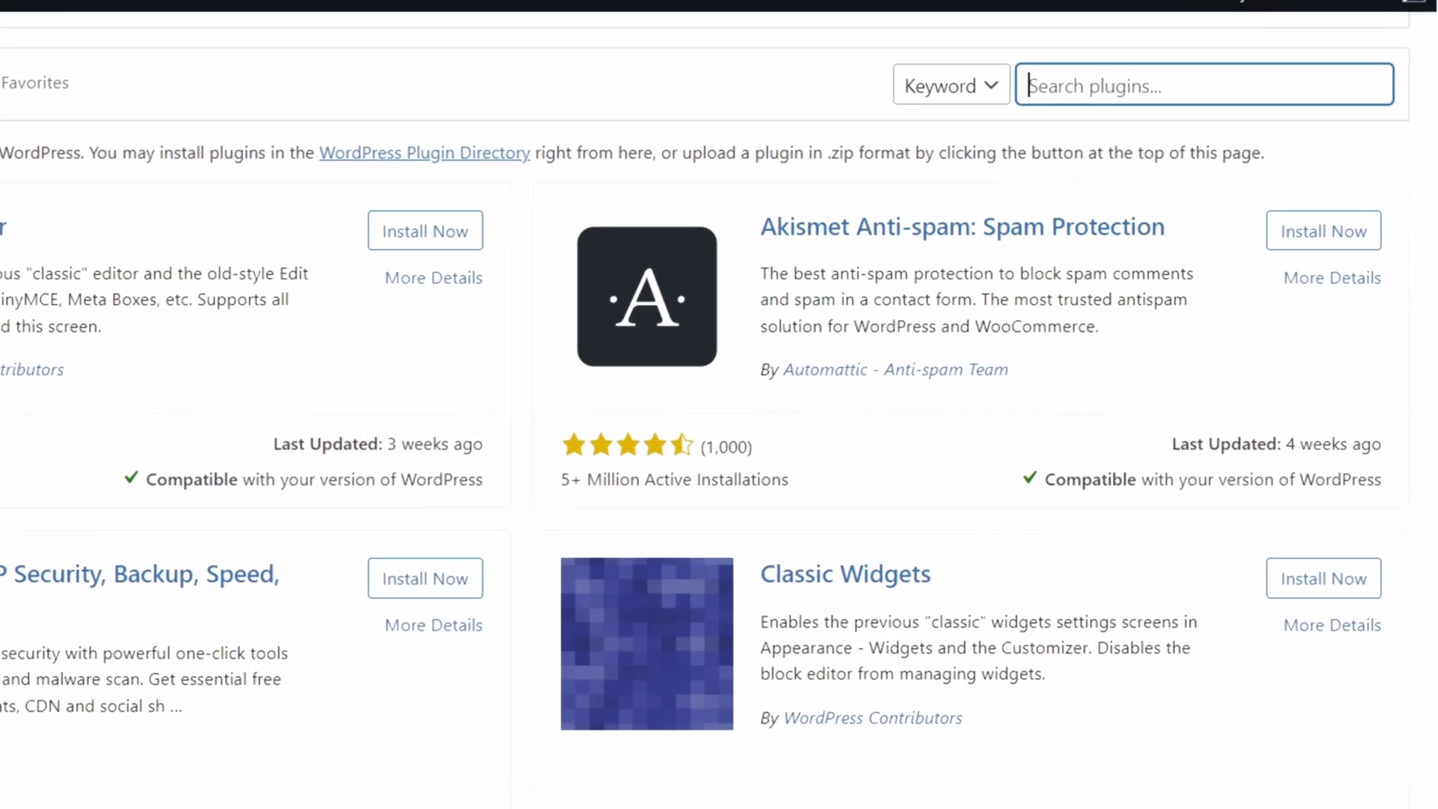
text(CRYPTOMUS)
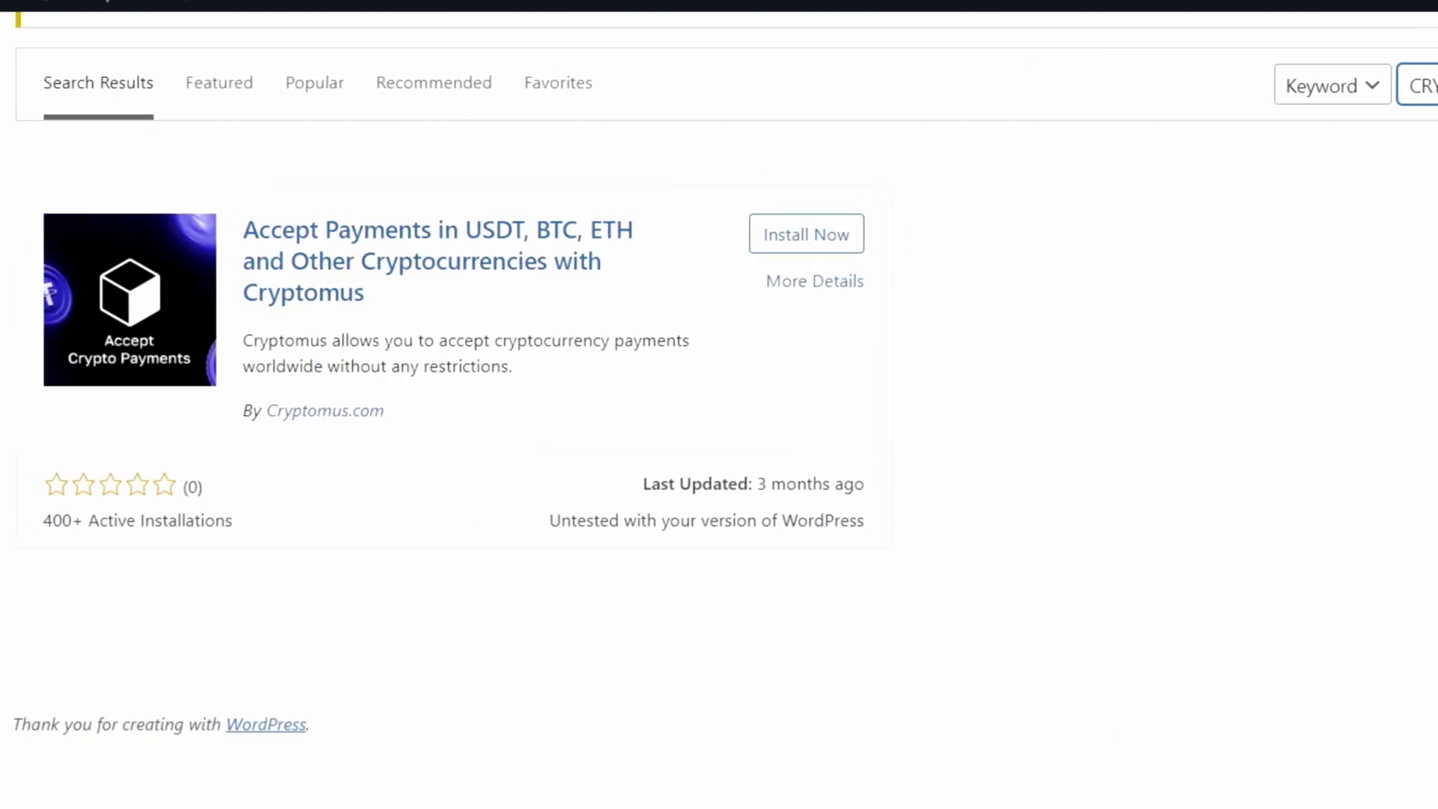
click(806, 234)
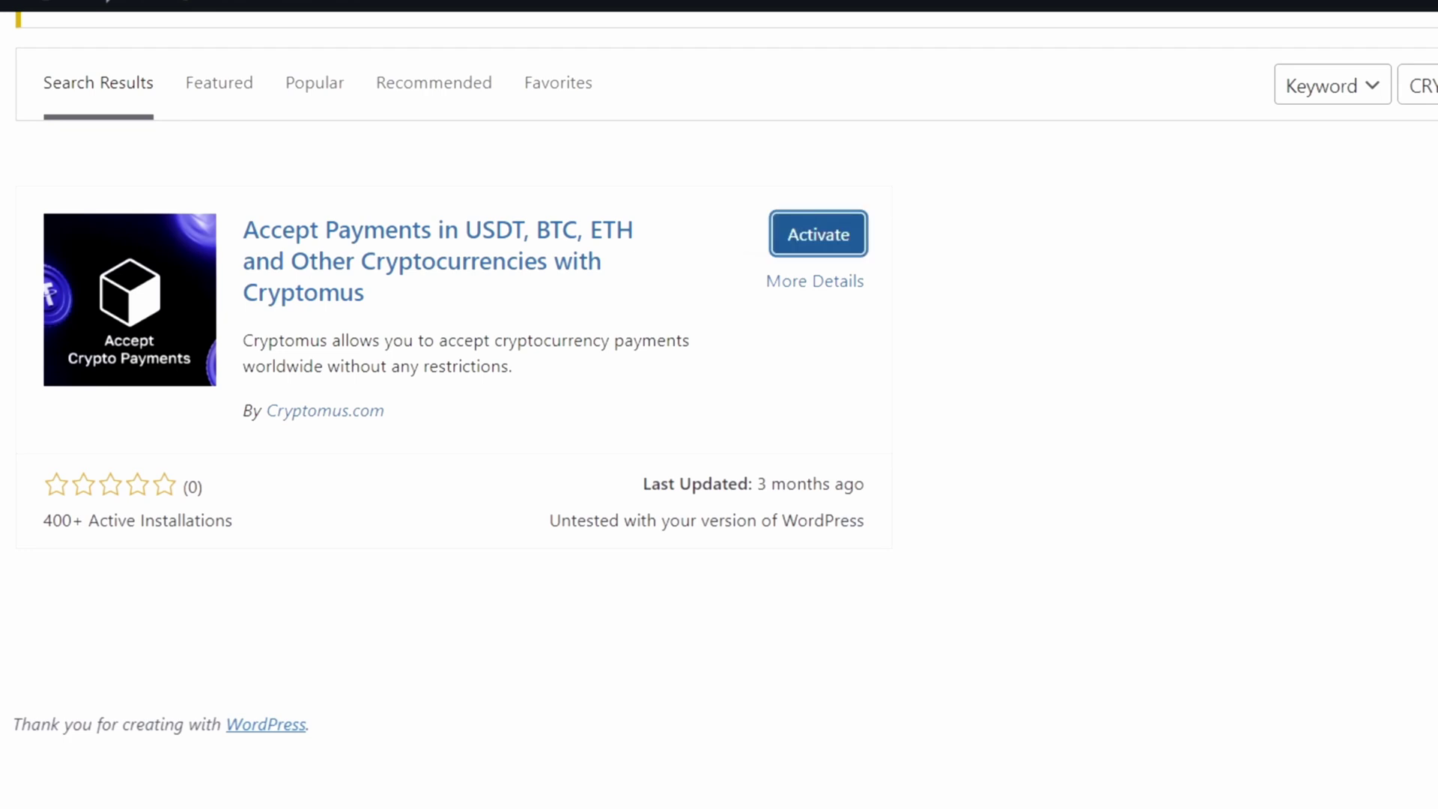
click(817, 234)
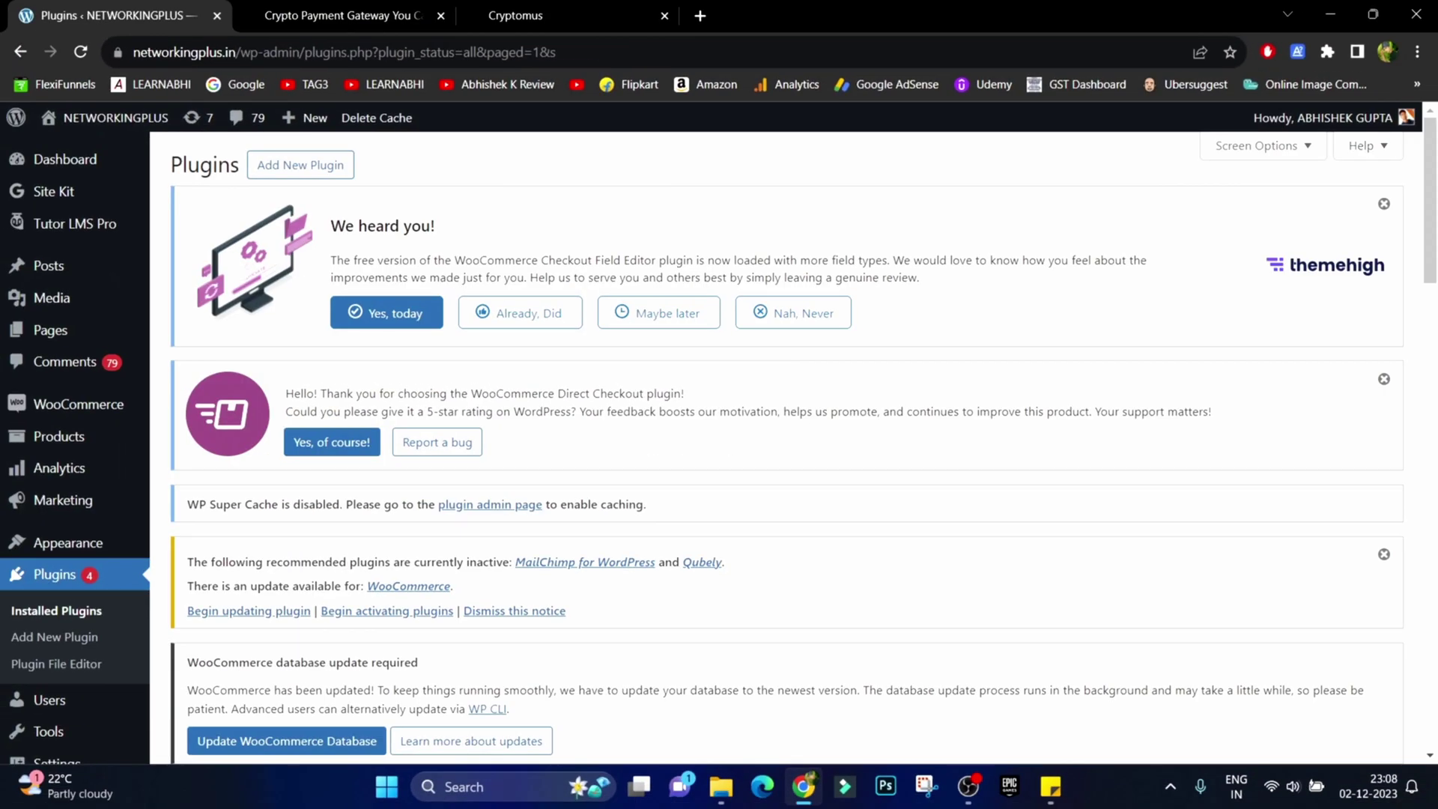
Step: Copy the Payment API key from the Cryptomus dashboard into the plugin's Payment API-key field
scroll(787, 450, down, 5)
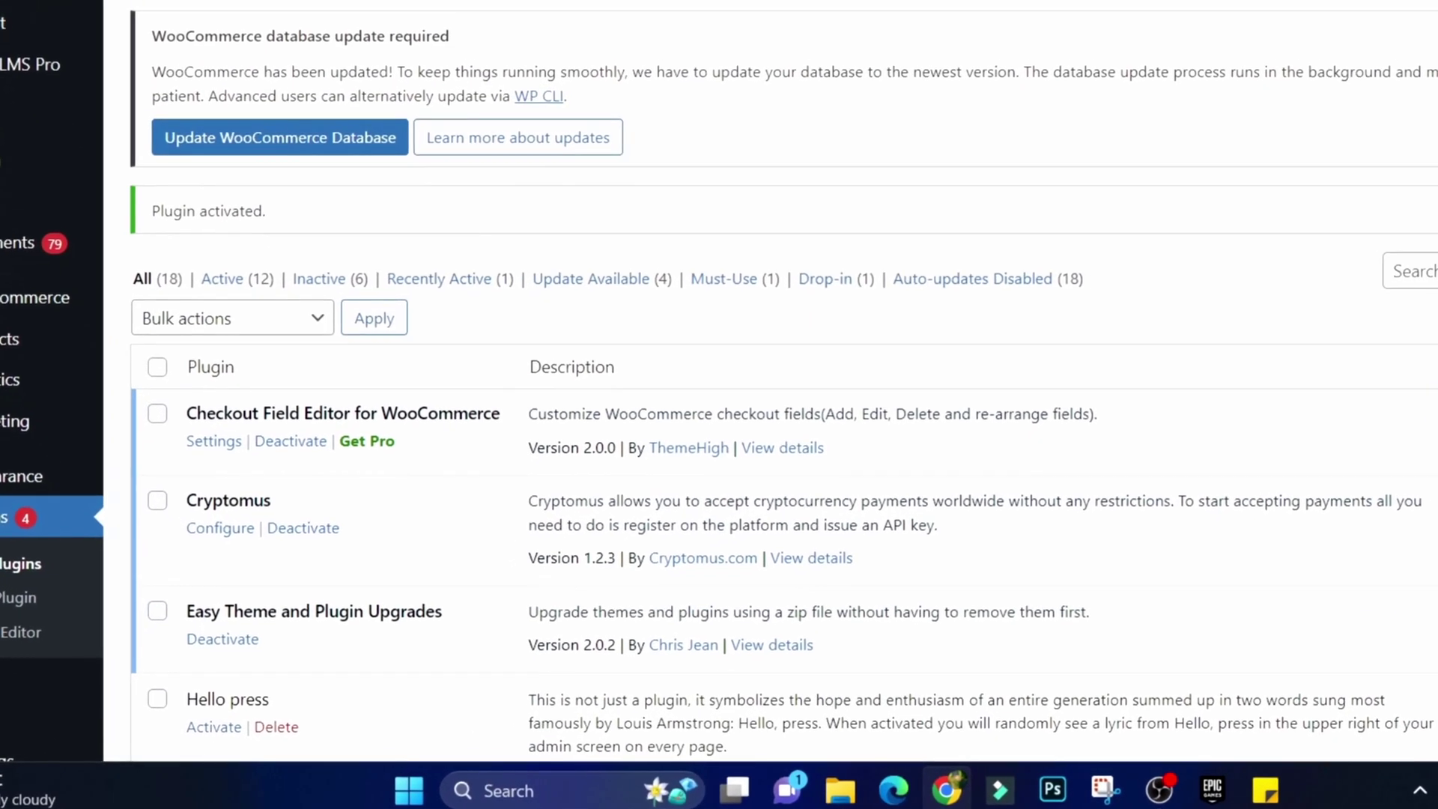
drag(271, 498, 184, 498)
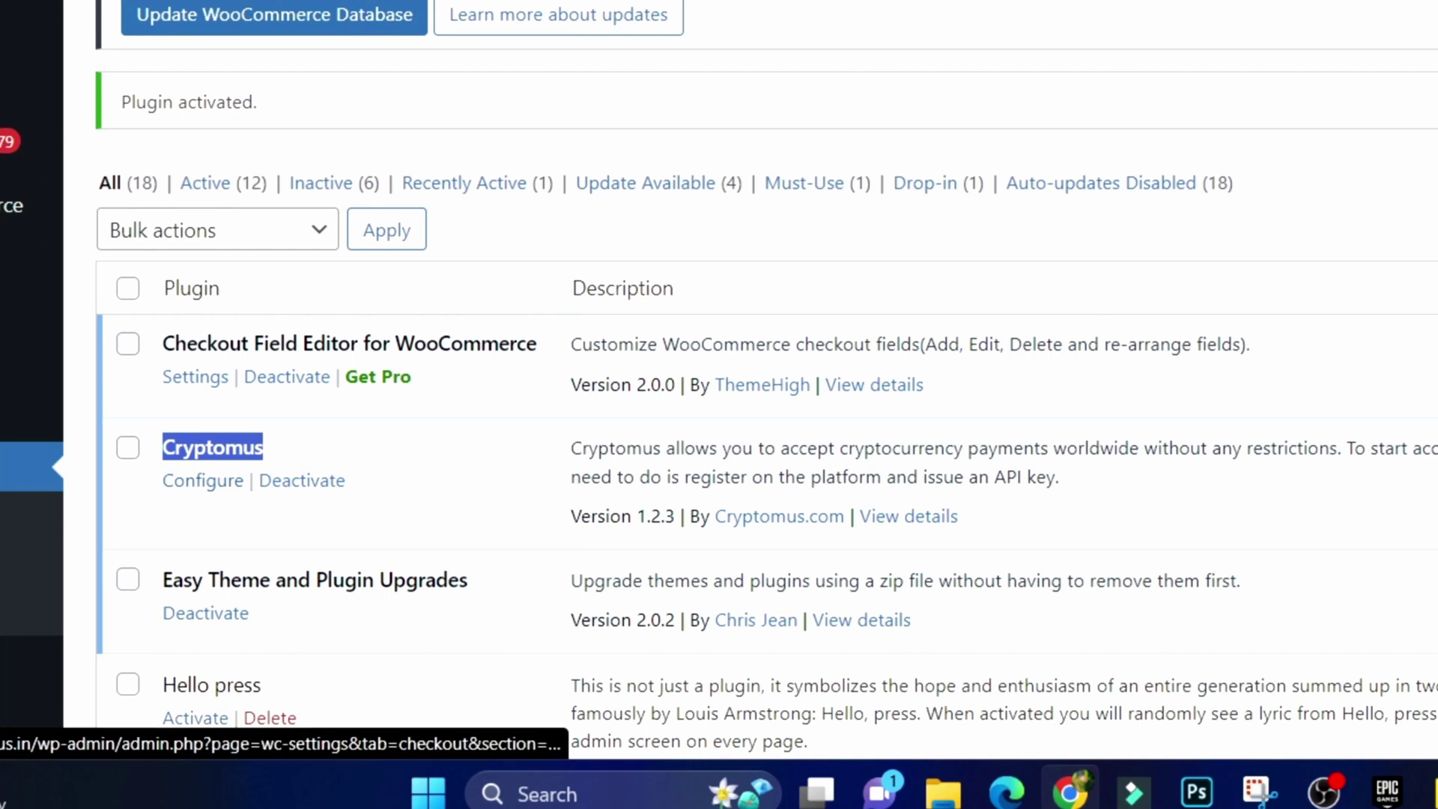
click(202, 481)
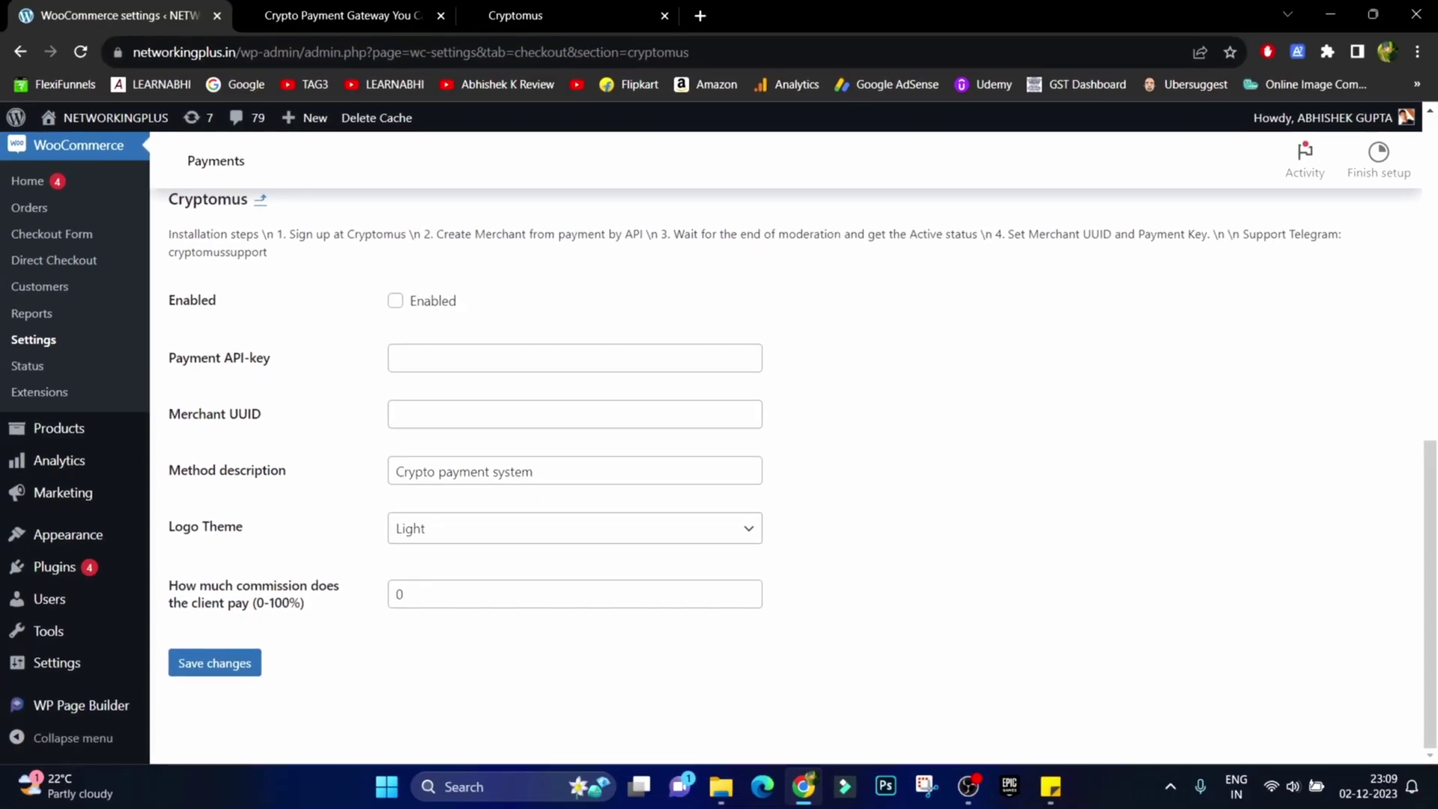
click(524, 358)
click(345, 15)
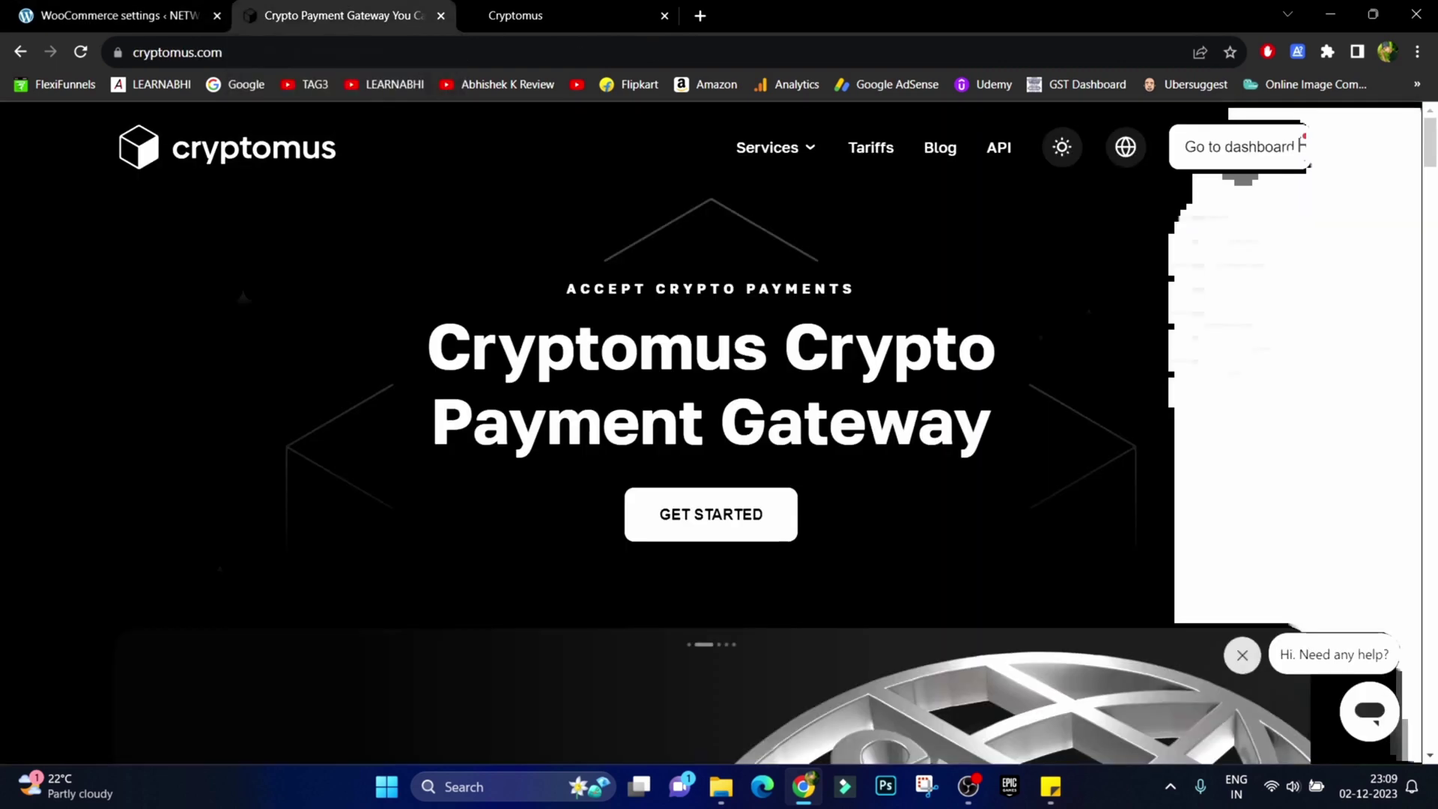
click(515, 15)
click(441, 15)
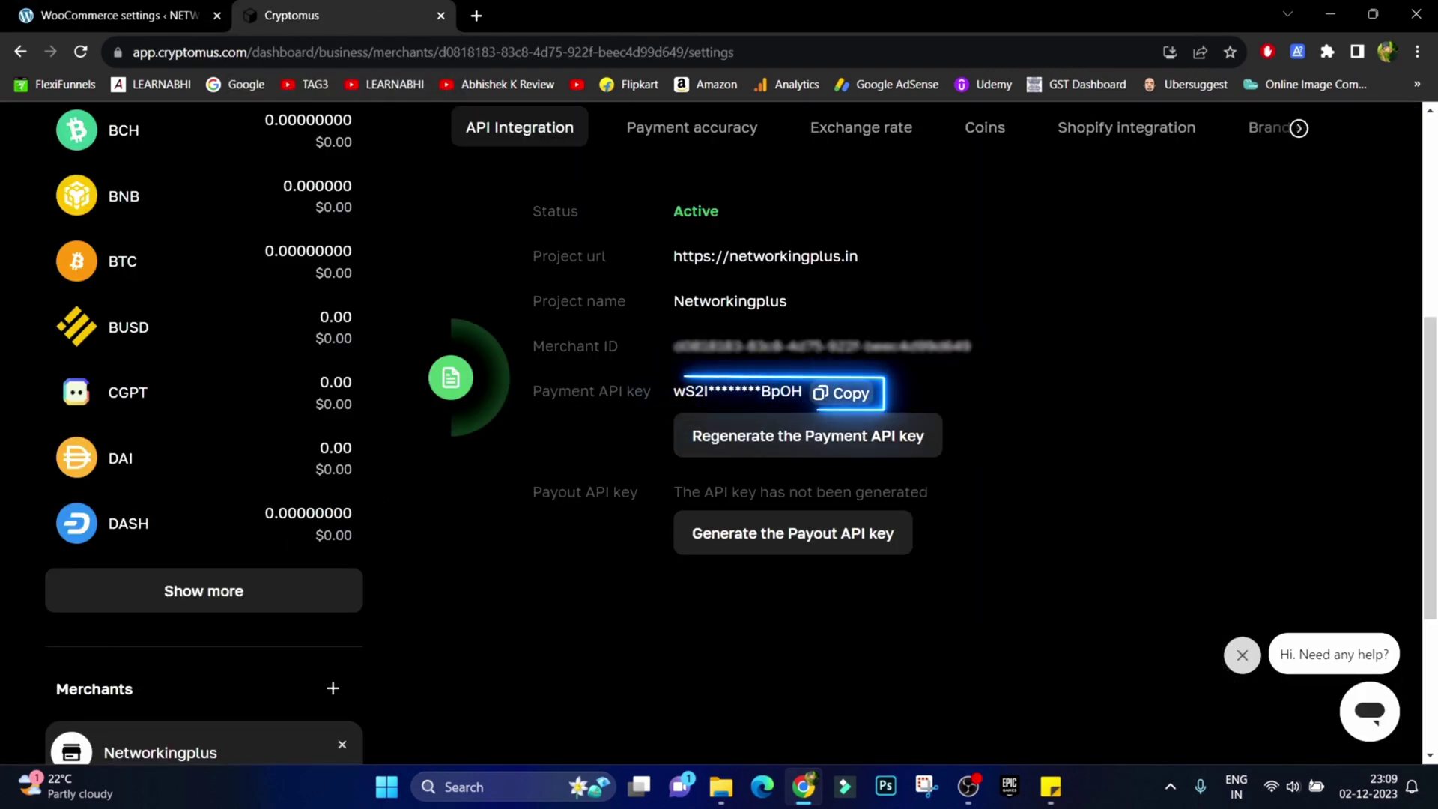
click(841, 394)
click(64, 15)
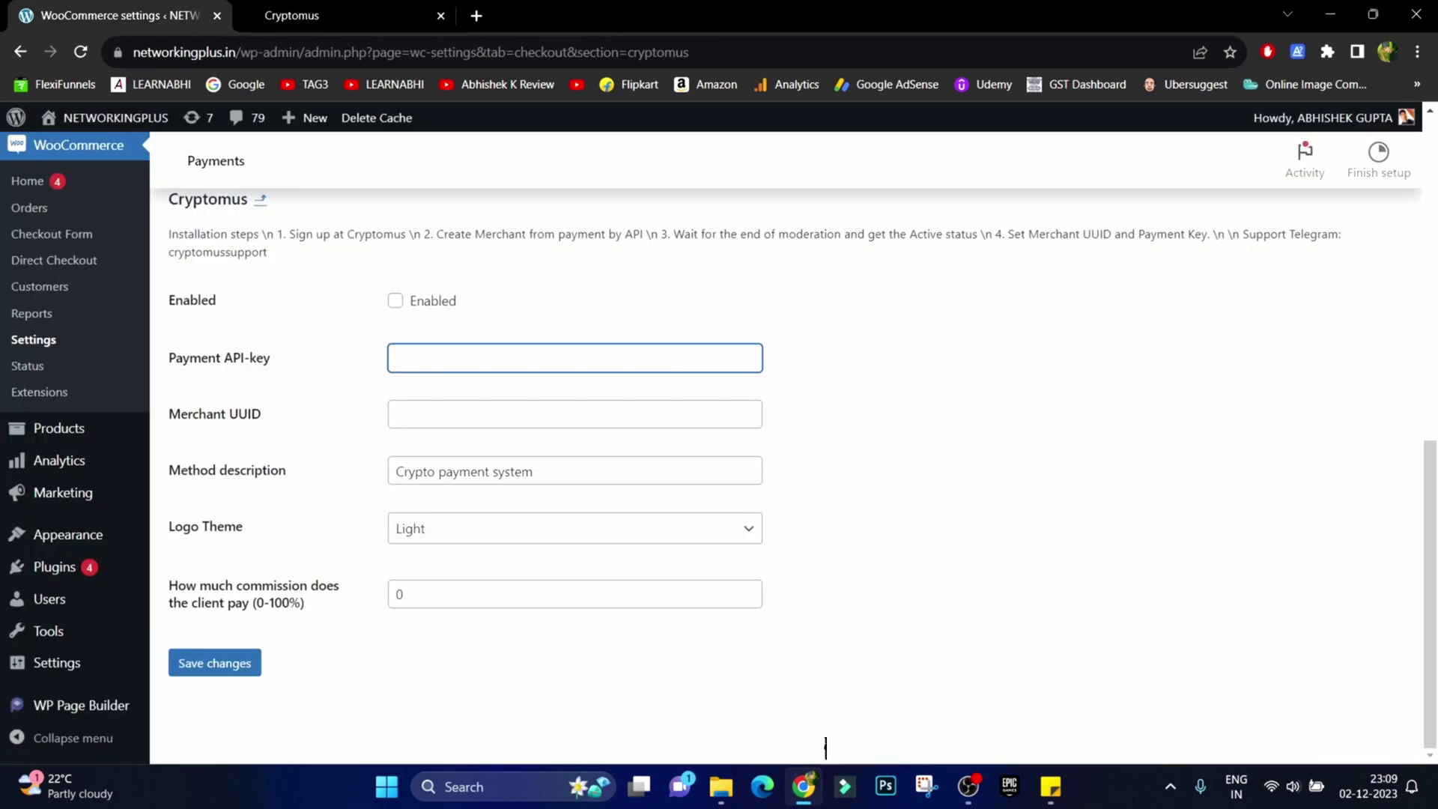
key(ctrl+v)
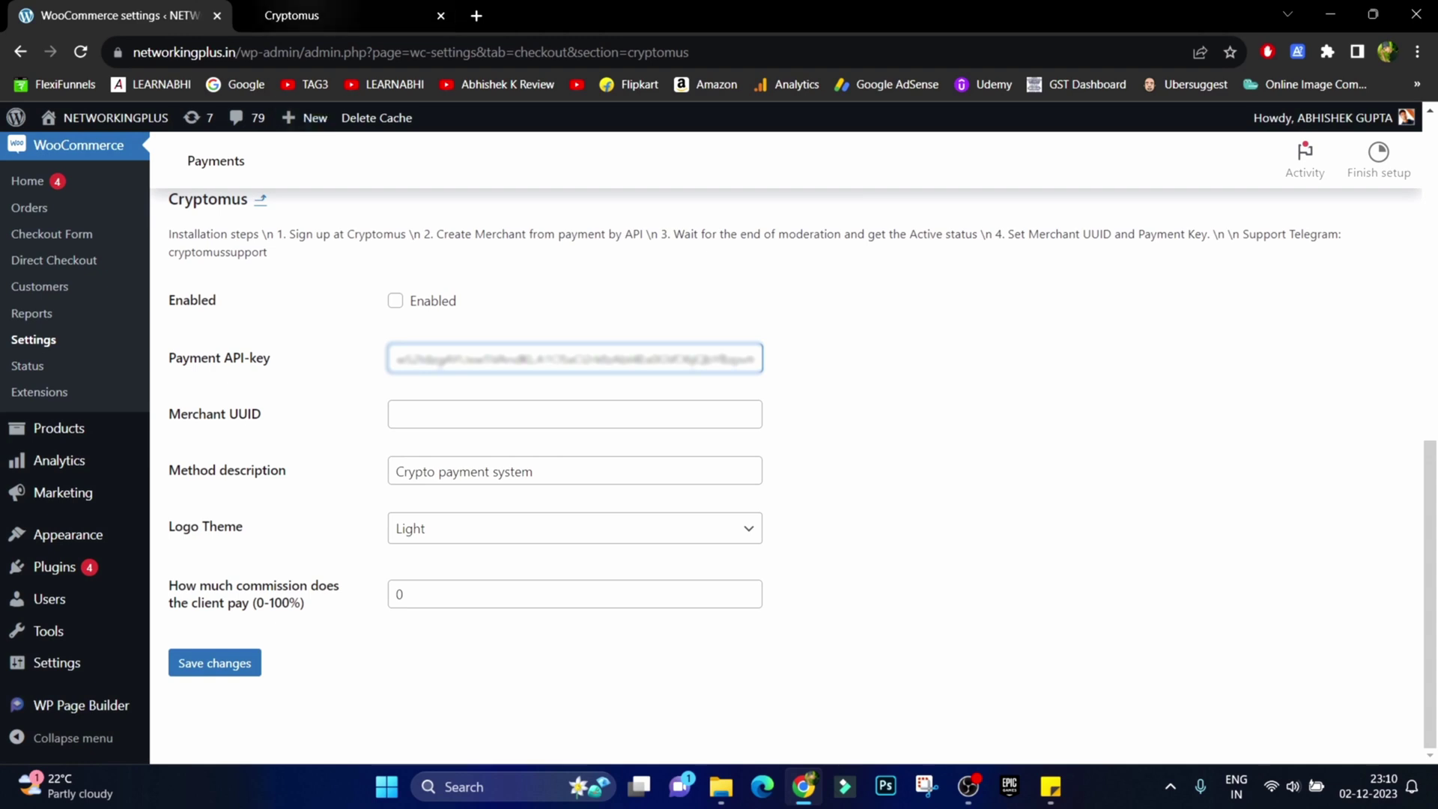
Step: Copy the merchant ID from Cryptomus into the Merchant UUID field
key(ctrl+Tab)
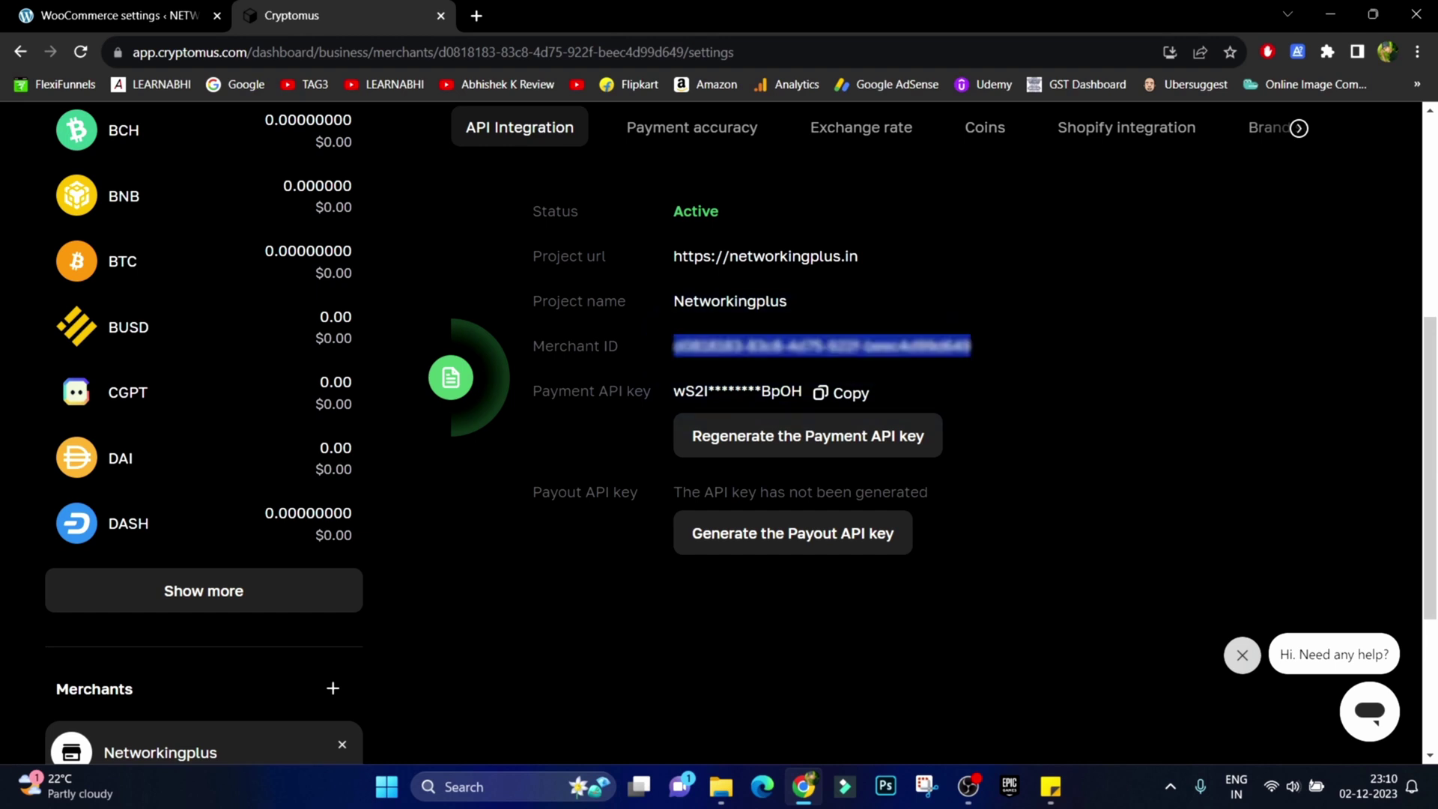
right_click(692, 343)
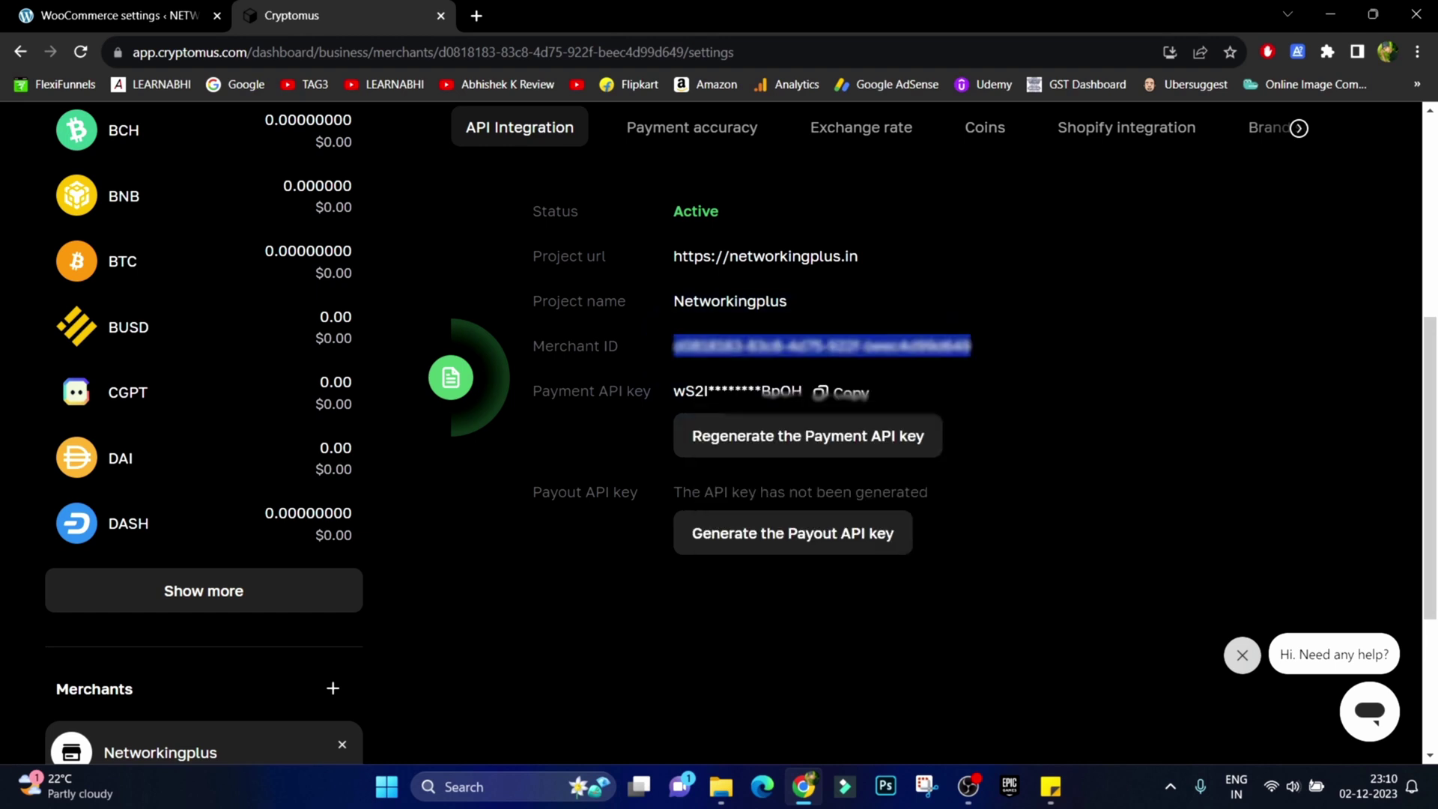
click(747, 357)
click(119, 15)
click(575, 414)
key(ctrl+v)
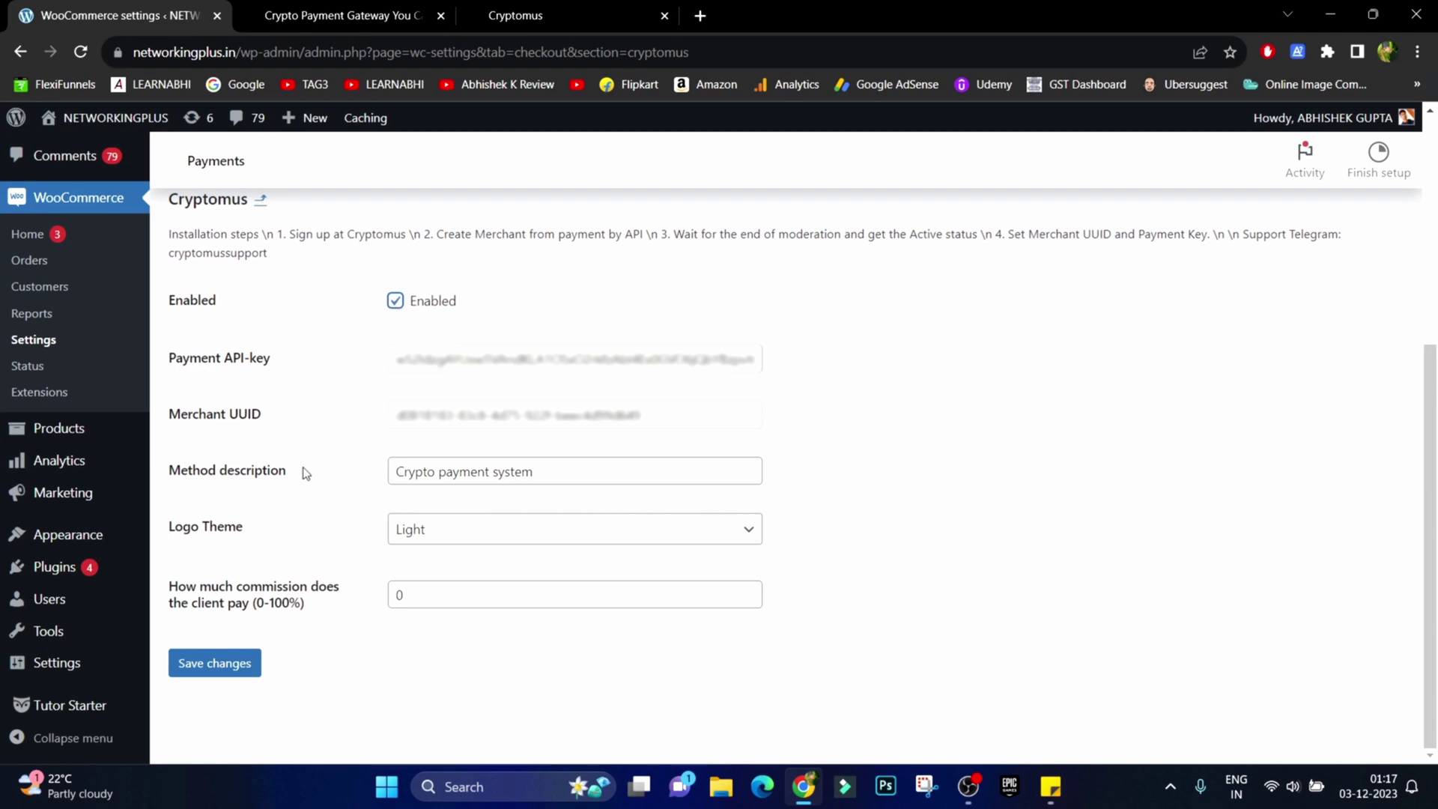
Step: Save the Cryptomus settings and verify it is enabled in the WooCommerce payment methods list
click(203, 666)
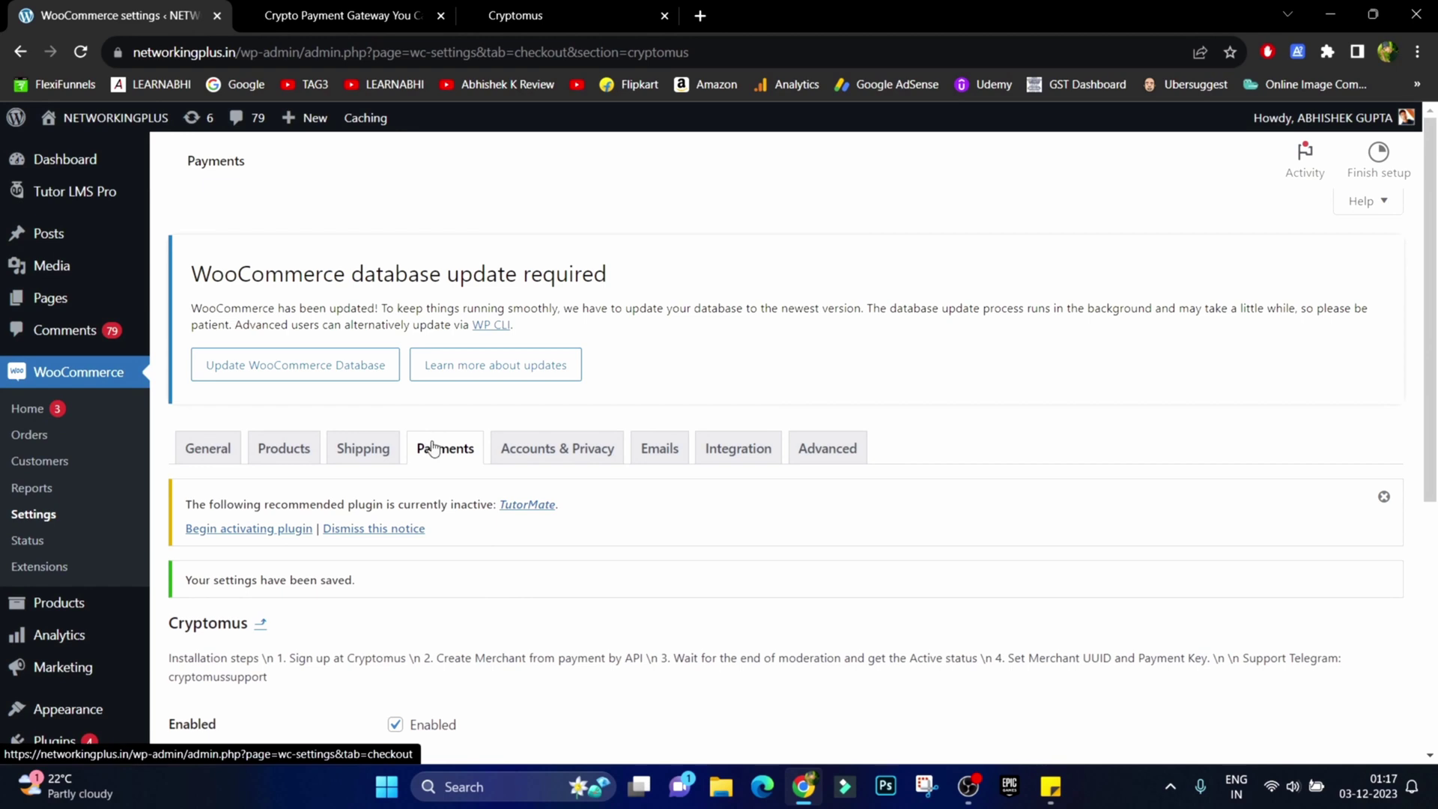
click(437, 454)
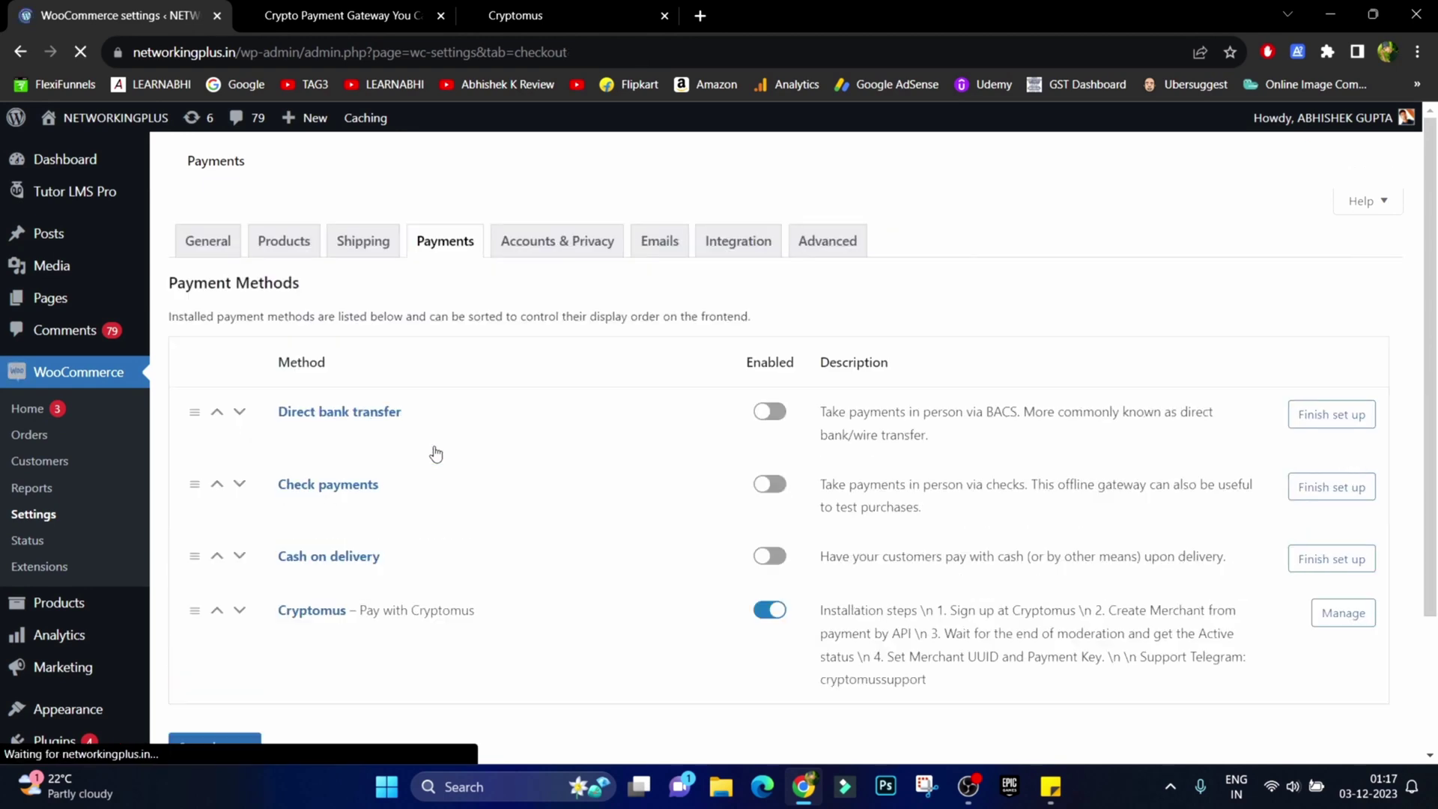
scroll(1174, 464, down, 5)
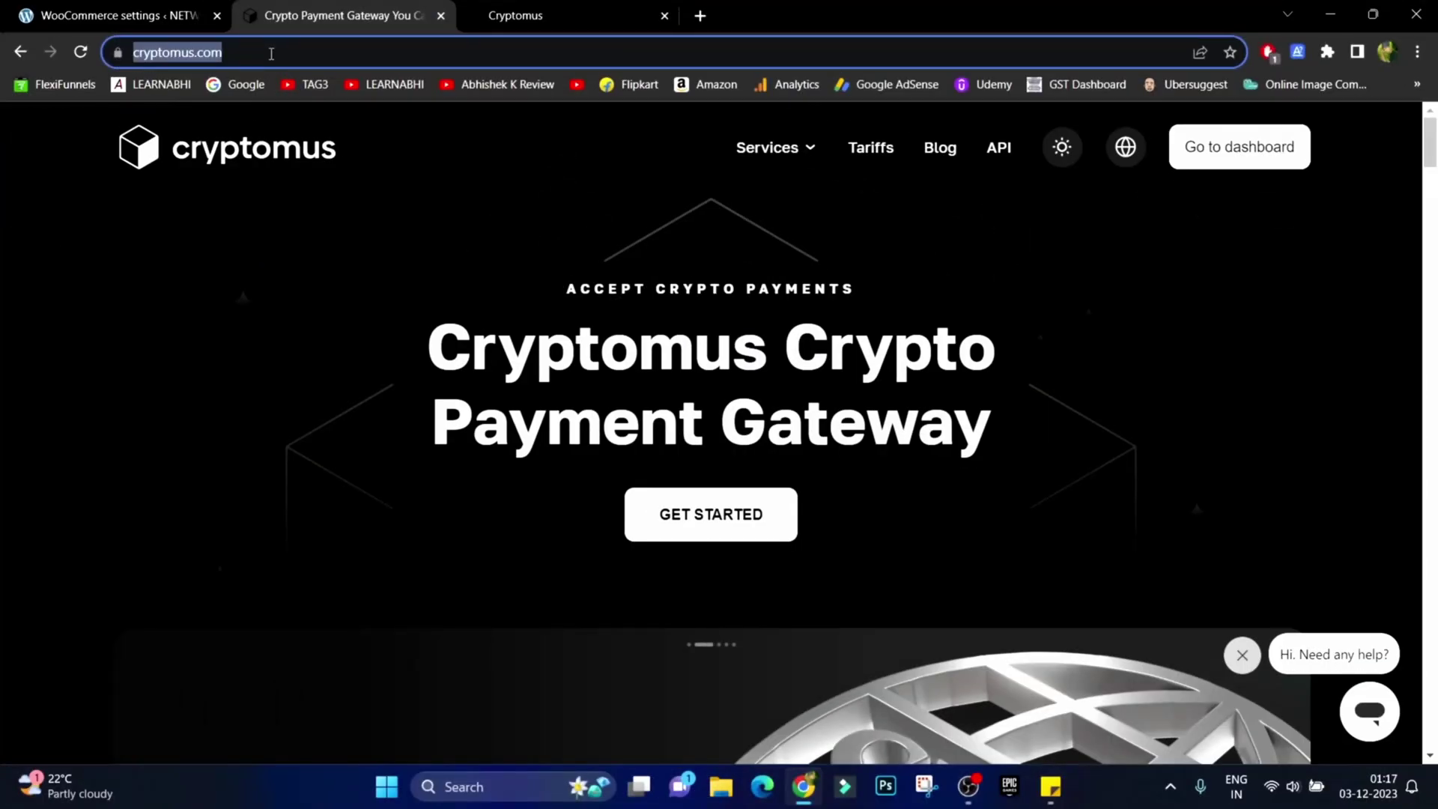
Step: Add the Cisco CCNA 200-301 (English) course to the cart and proceed through checkout
key(ctrl+v)
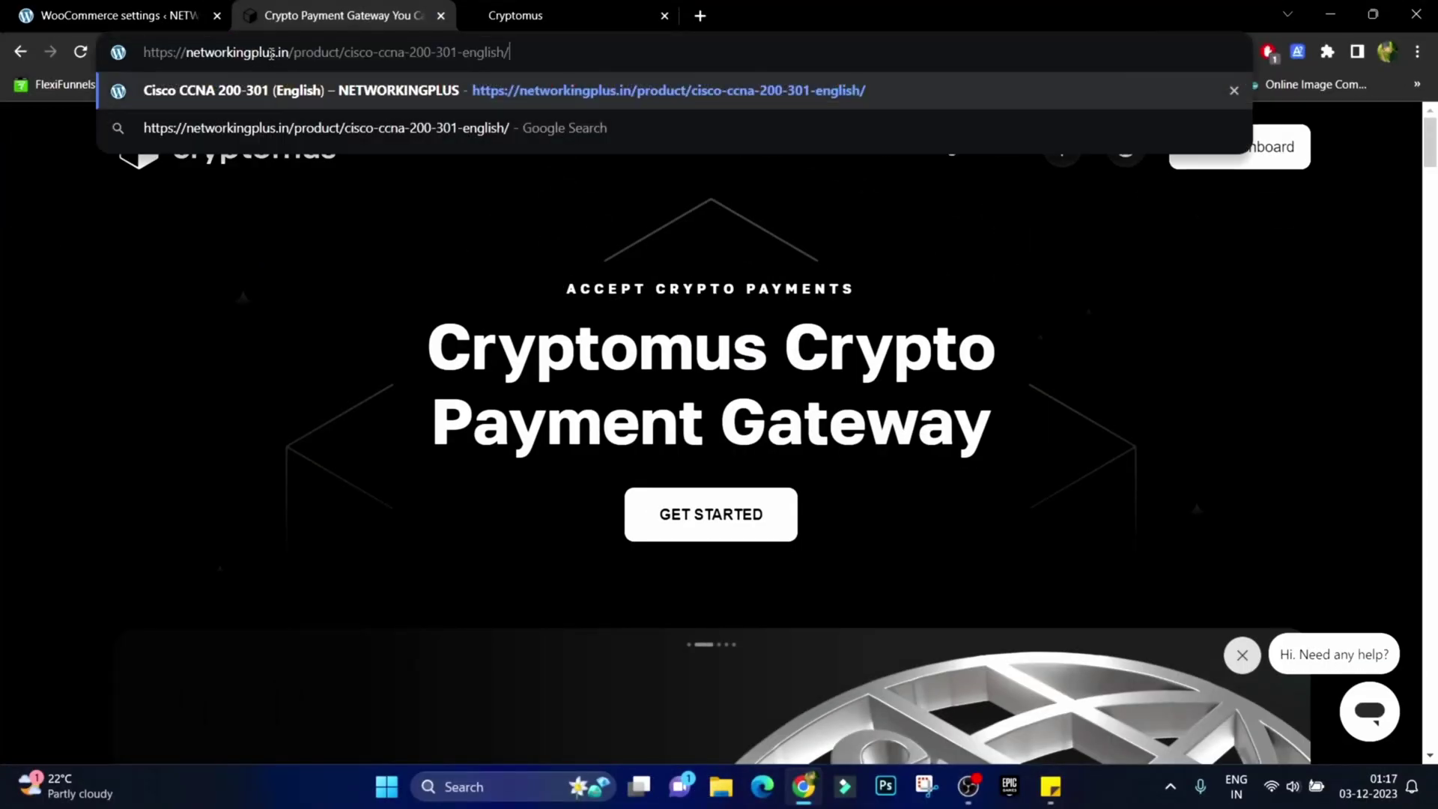
key(Return)
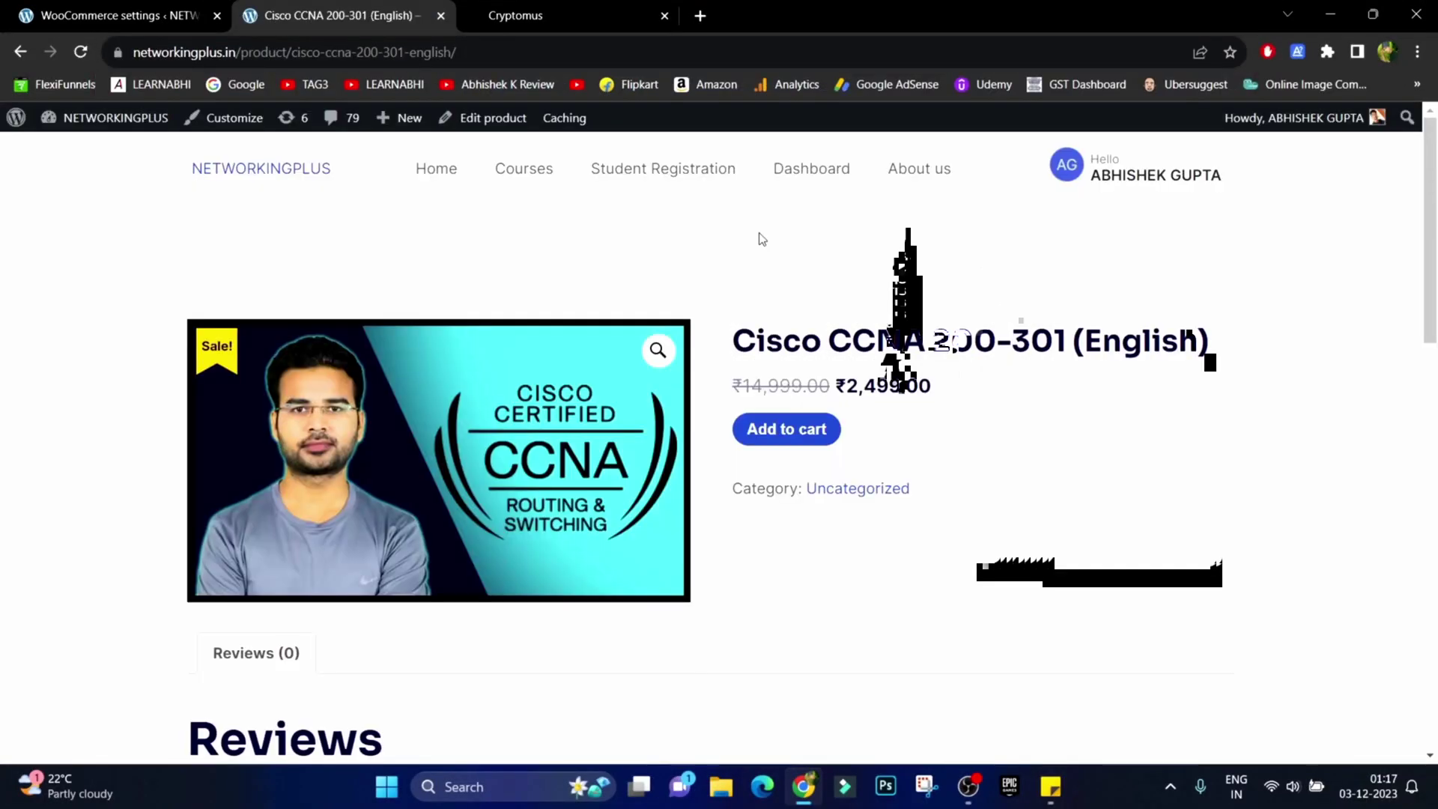
click(799, 439)
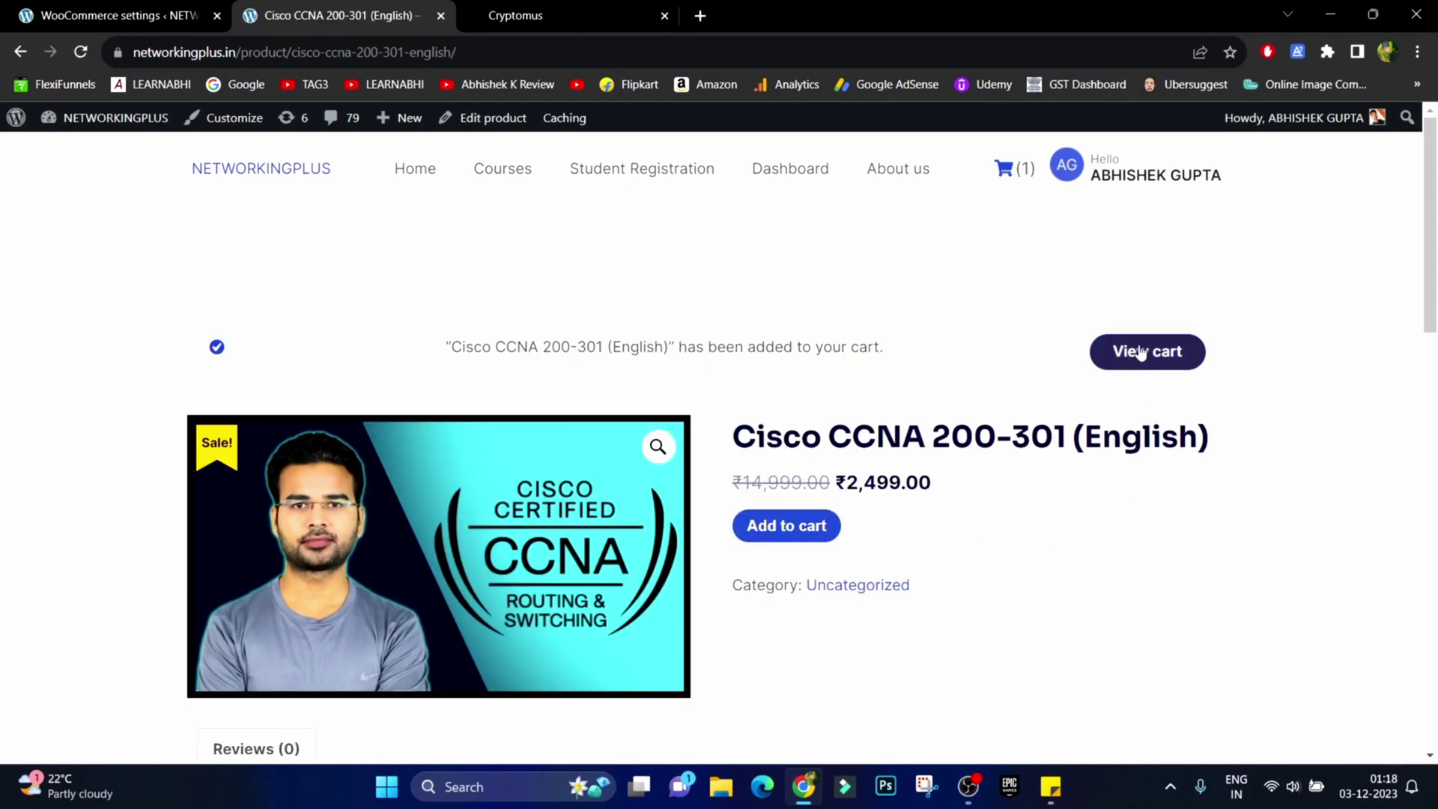
click(1140, 352)
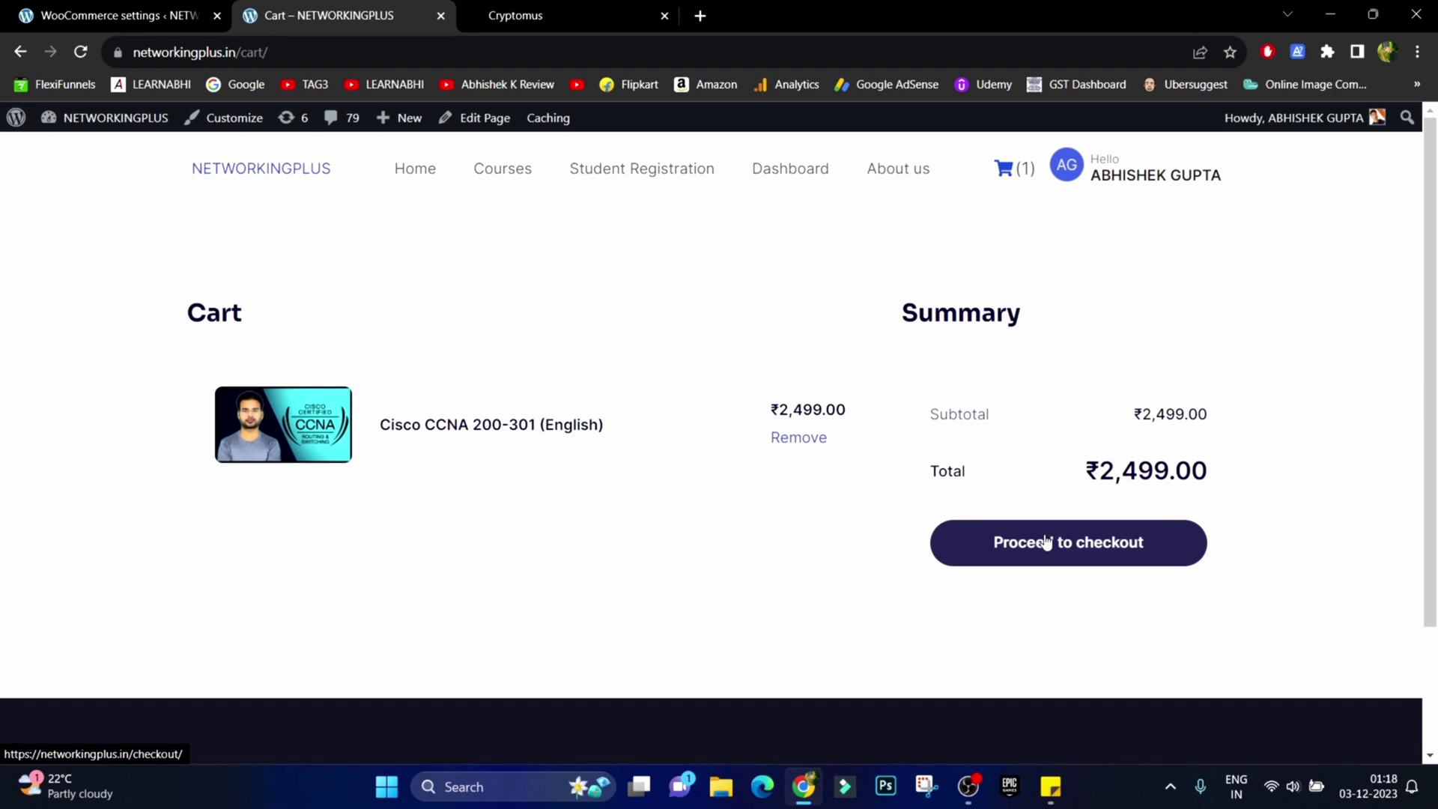
click(1046, 542)
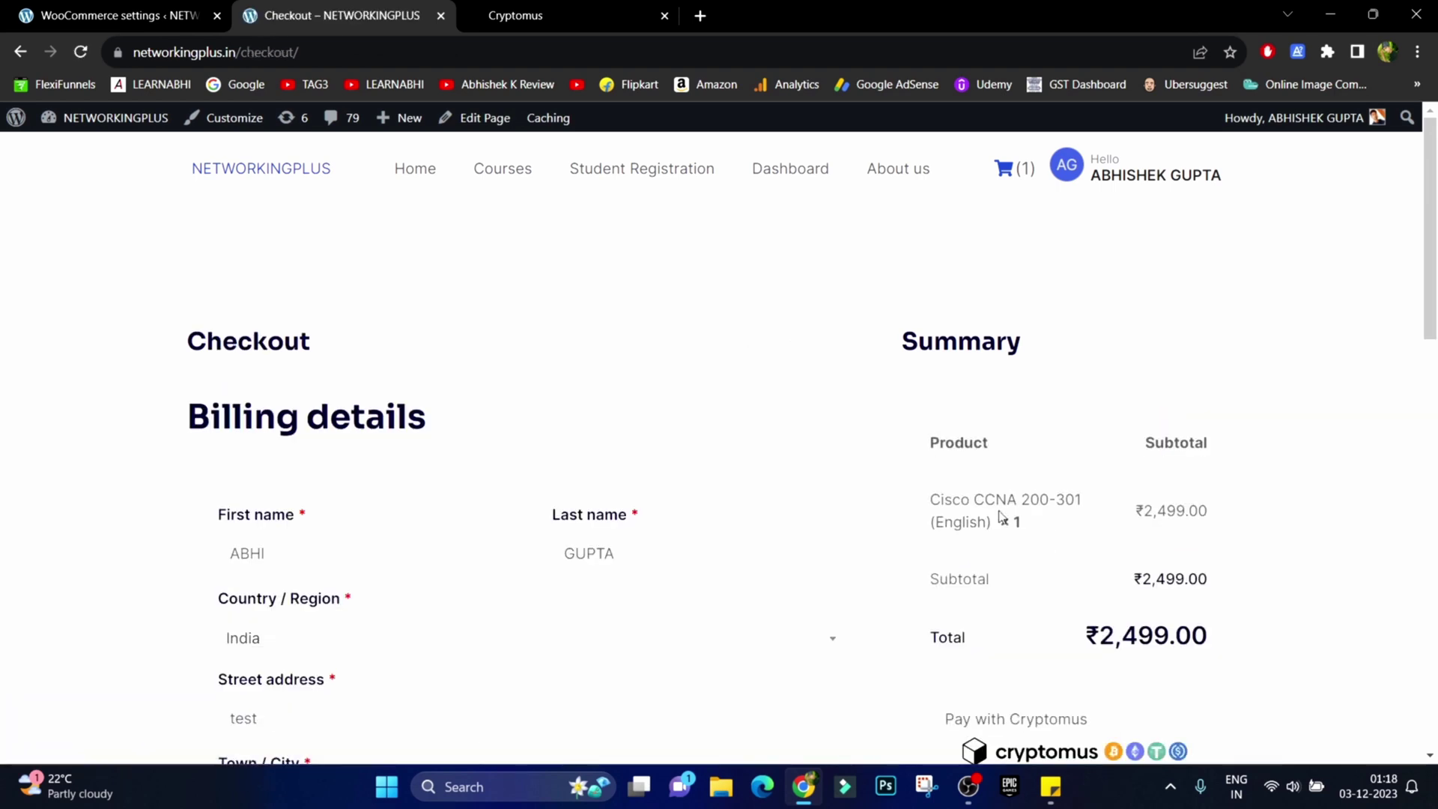
scroll(985, 503, down, 4)
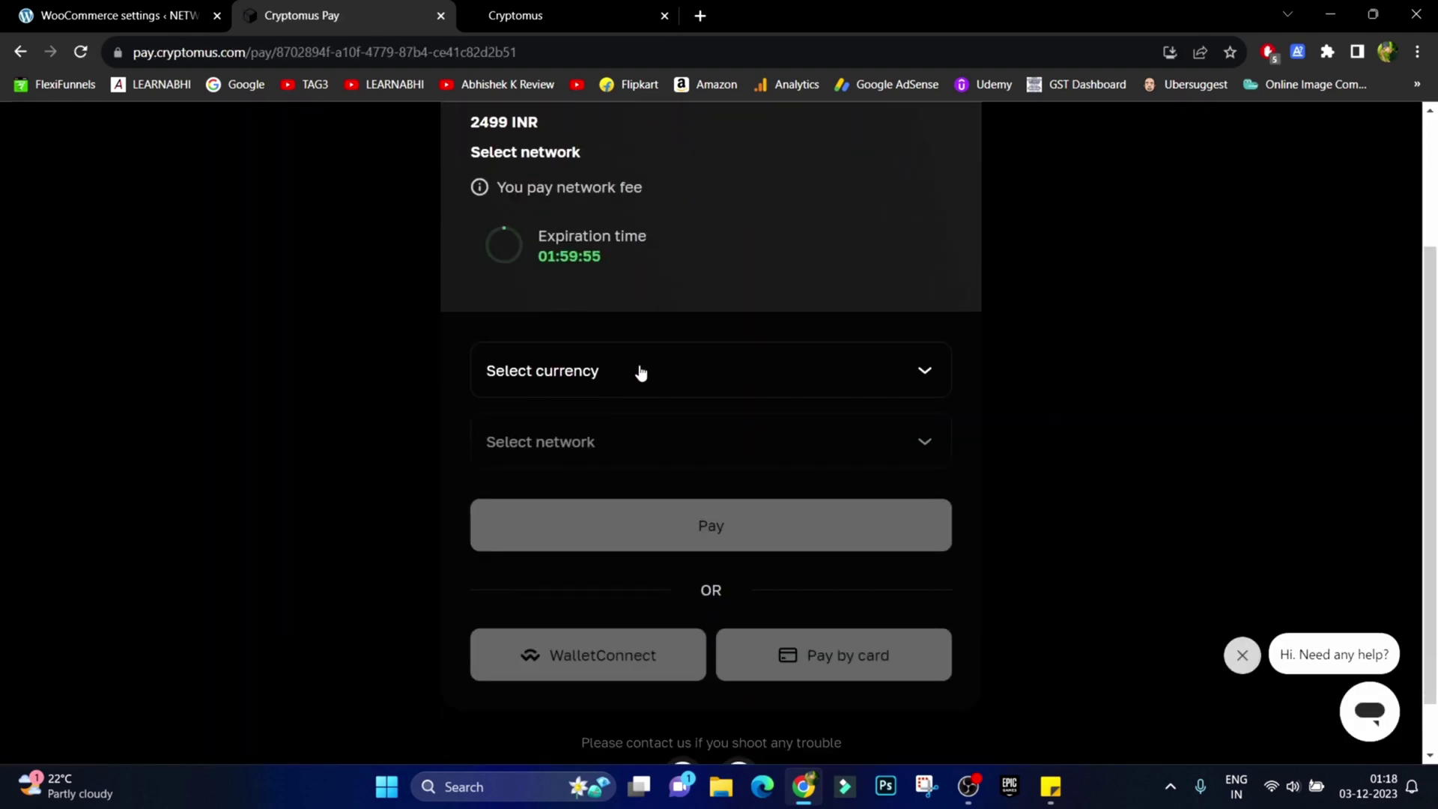
Step: Choose BTC as the payment currency and generate the BTC payment details
click(640, 373)
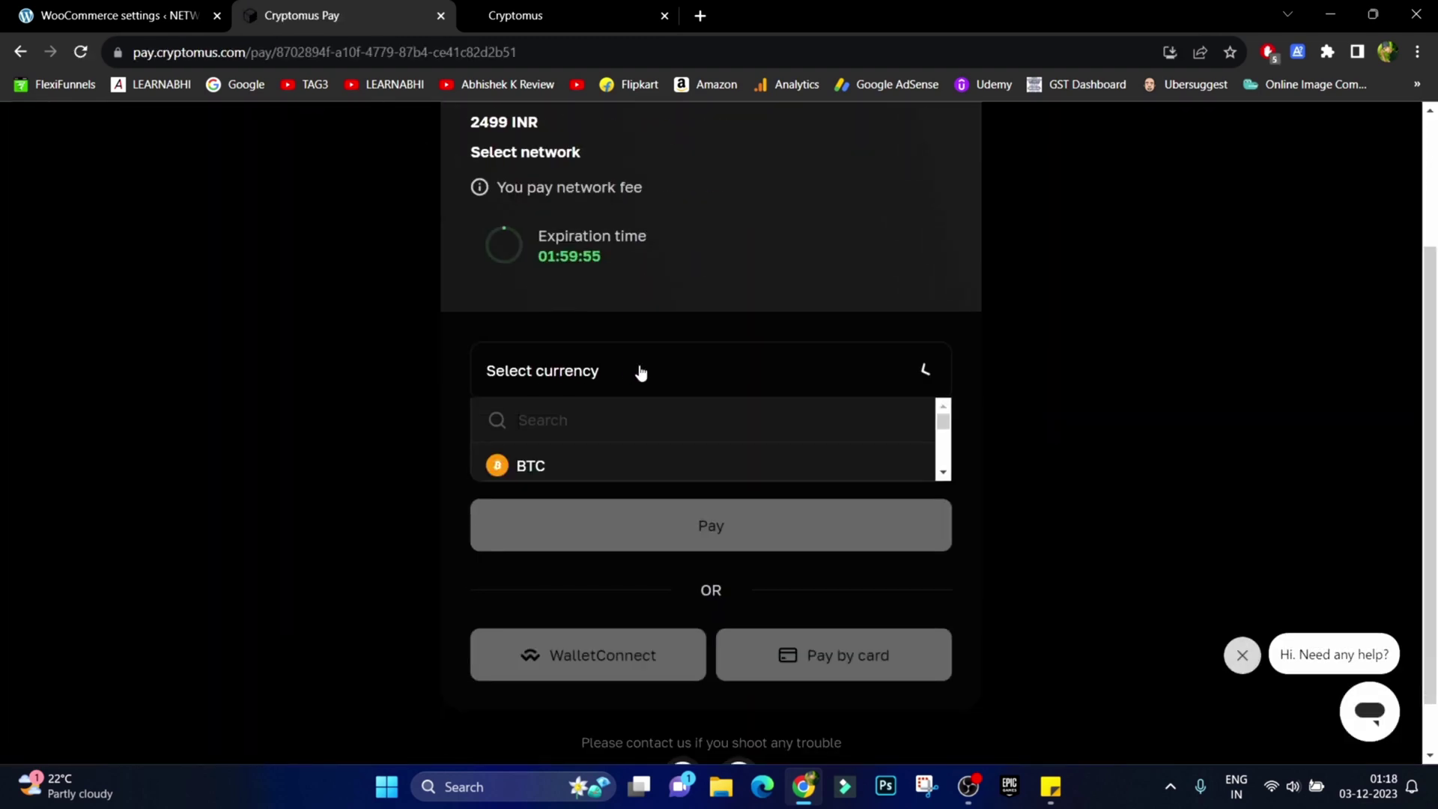
click(543, 468)
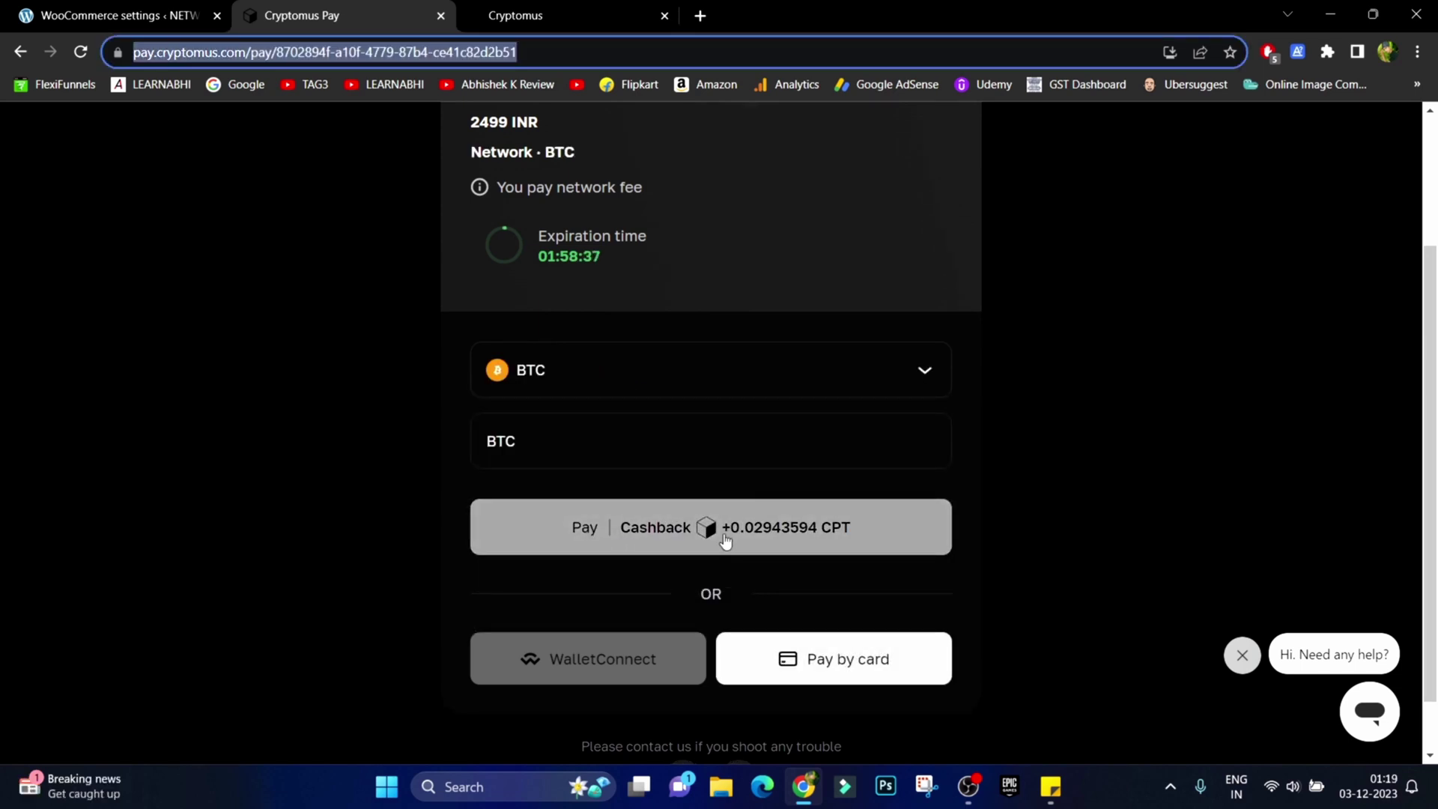
click(723, 535)
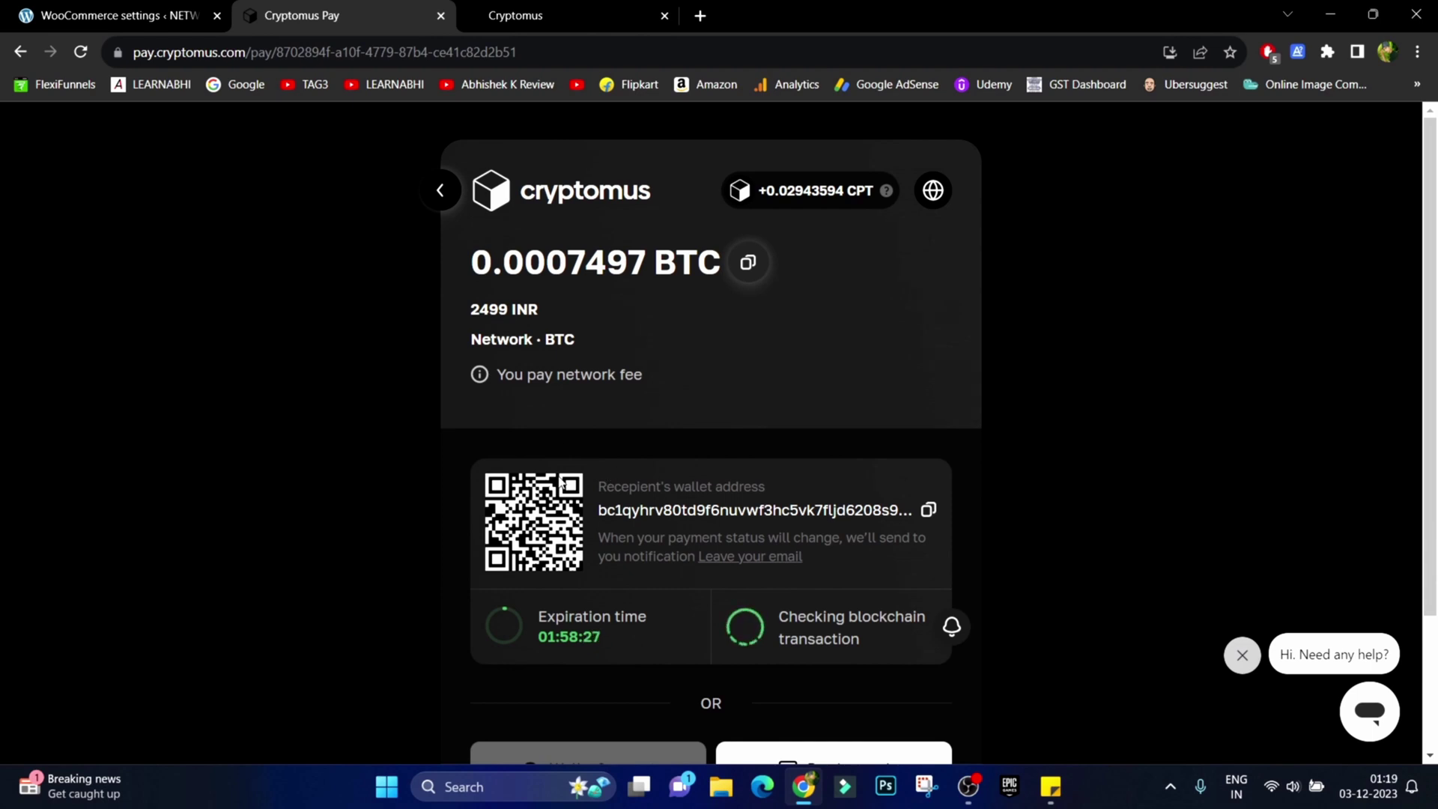
scroll(558, 480, down, 2)
scroll(558, 474, down, 1)
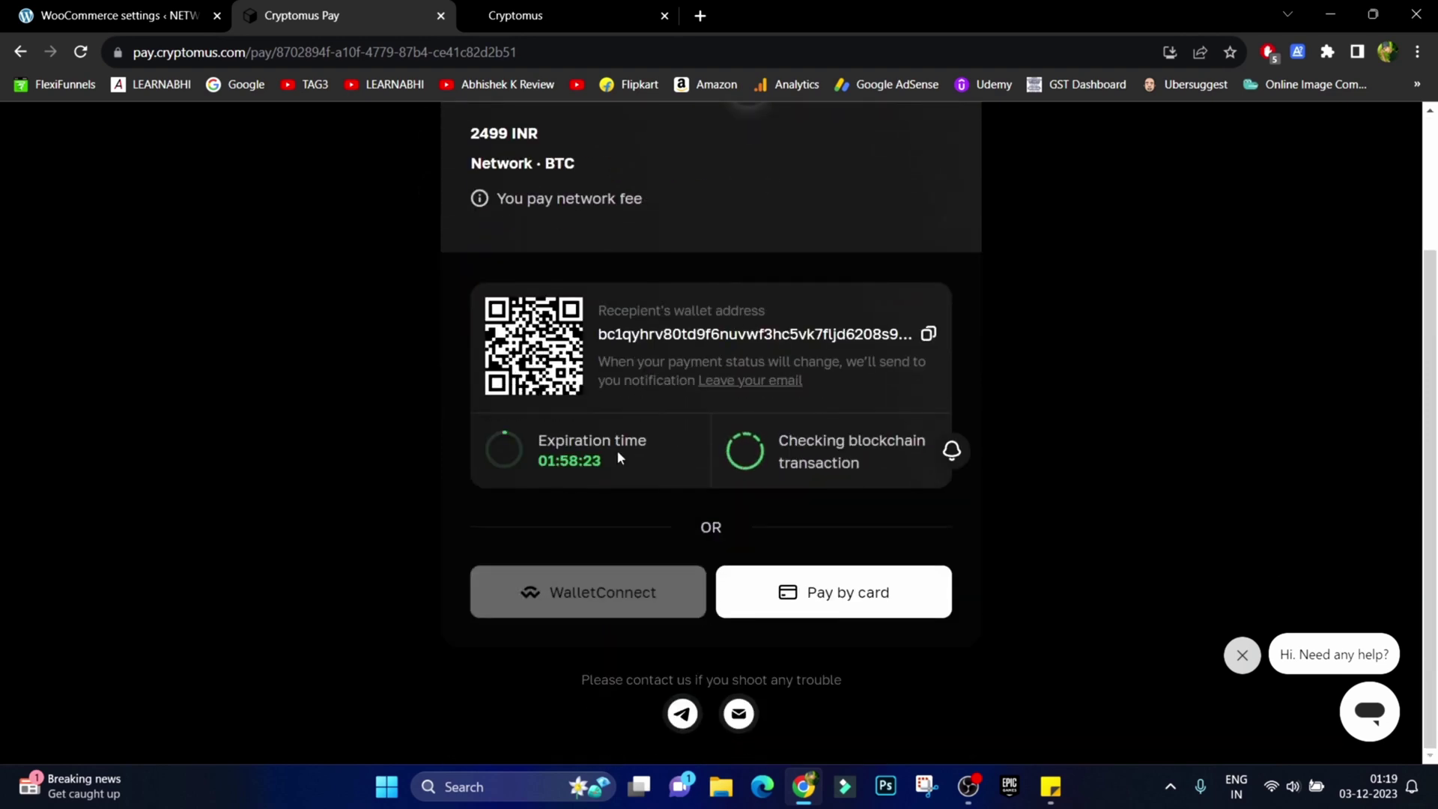
Step: Switch to card payment through Mercuryo using a credit or debit card
click(849, 603)
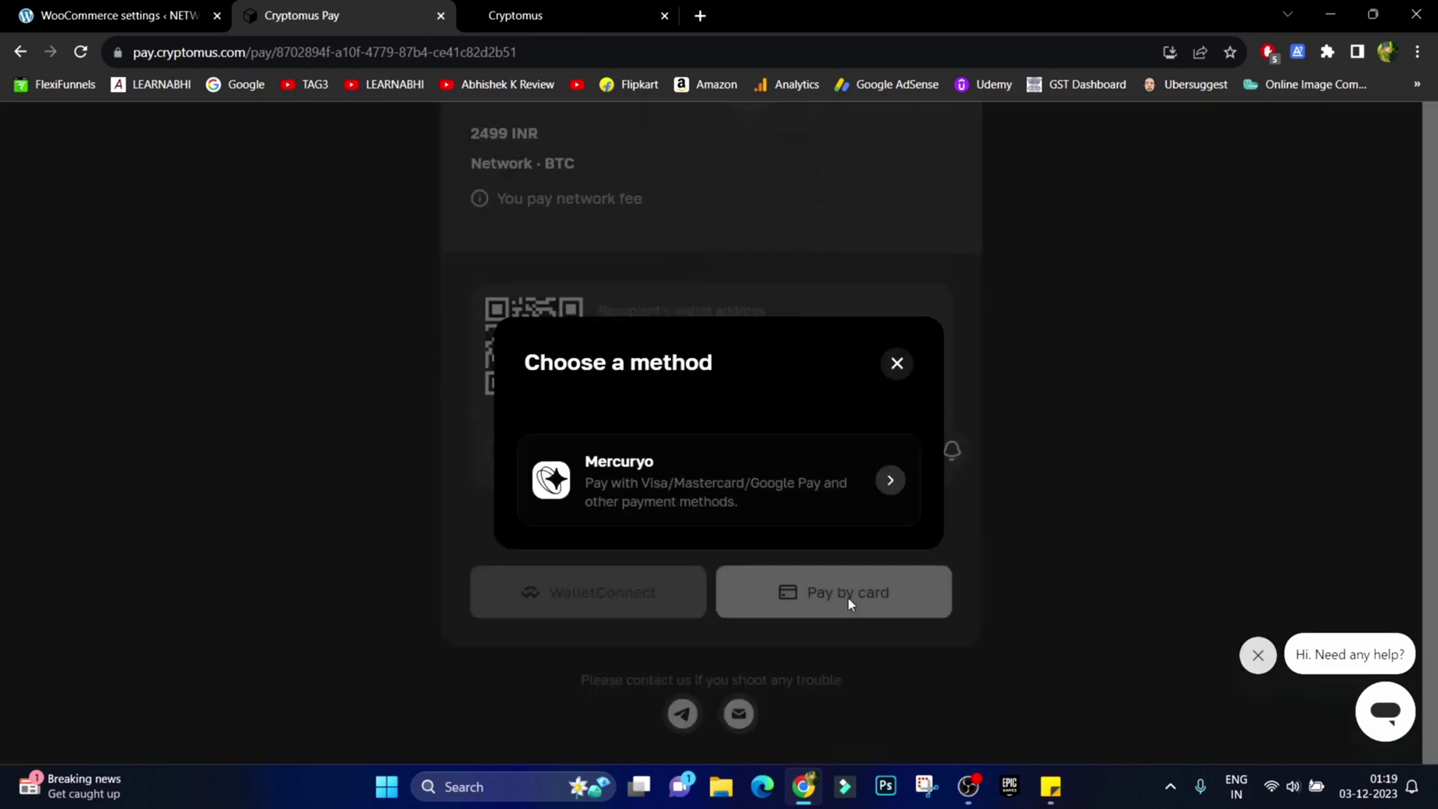
click(889, 481)
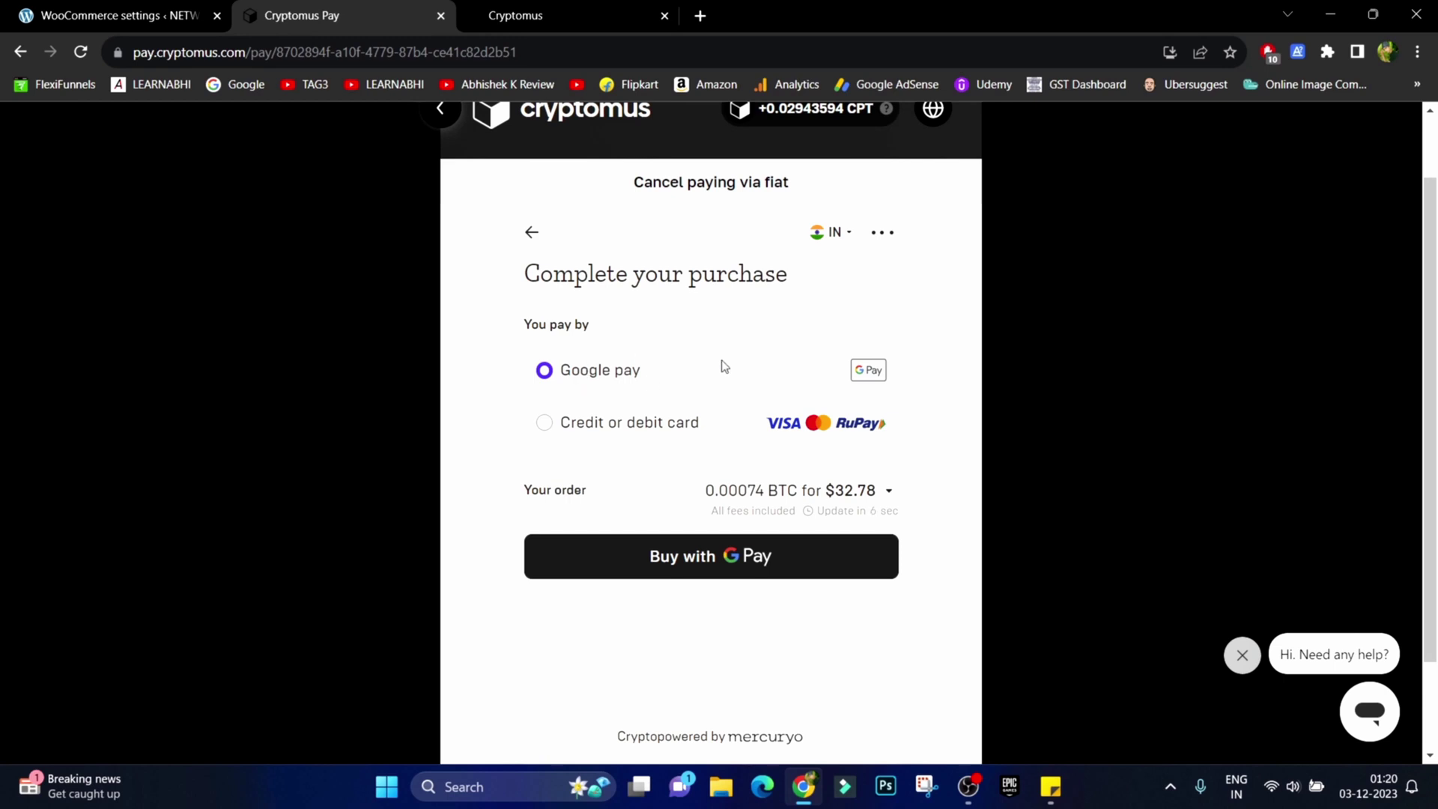
click(595, 432)
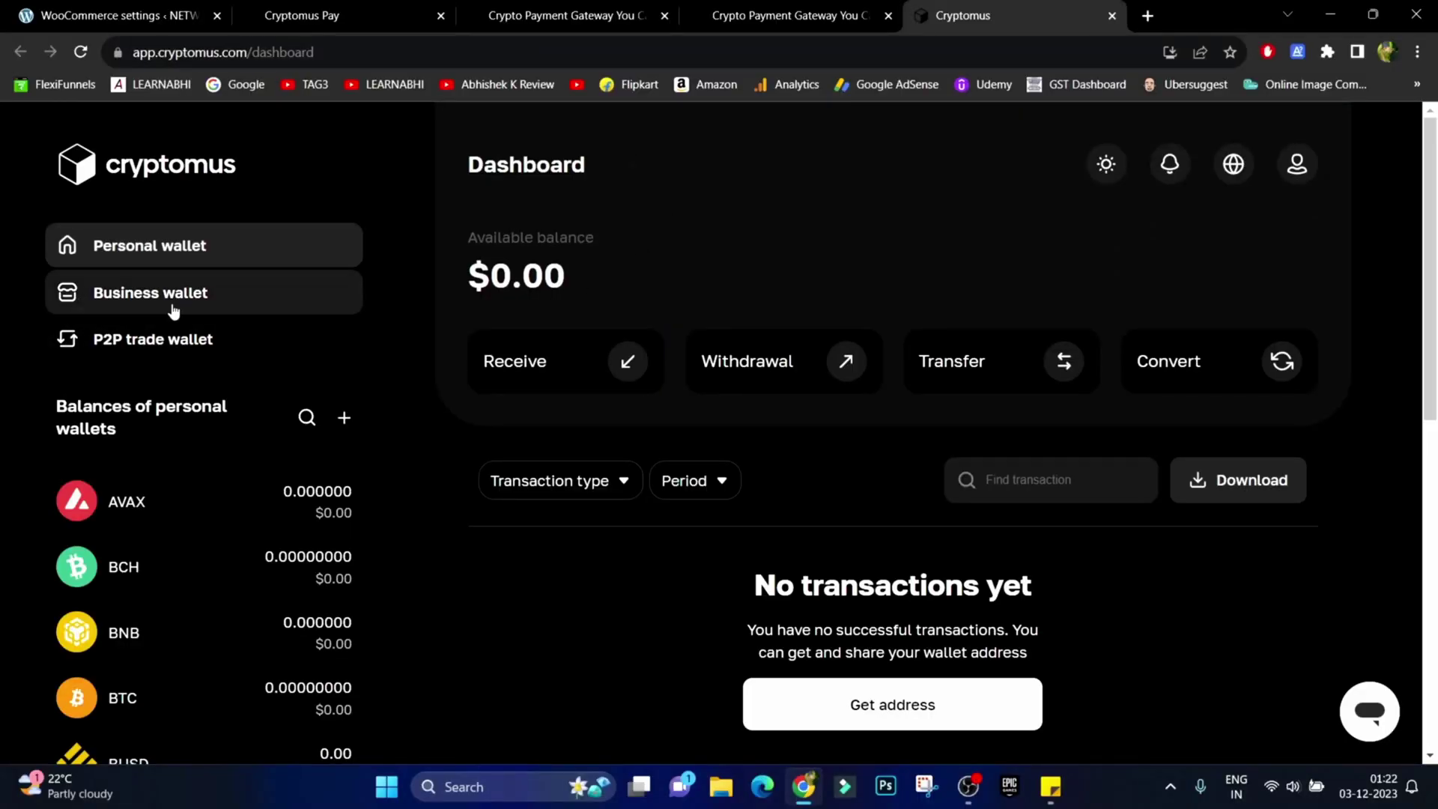
Step: Open the Networkingplus merchant's history from the Business wallet to see the 2499 INR invoices
click(196, 308)
scroll(200, 310, down, 10)
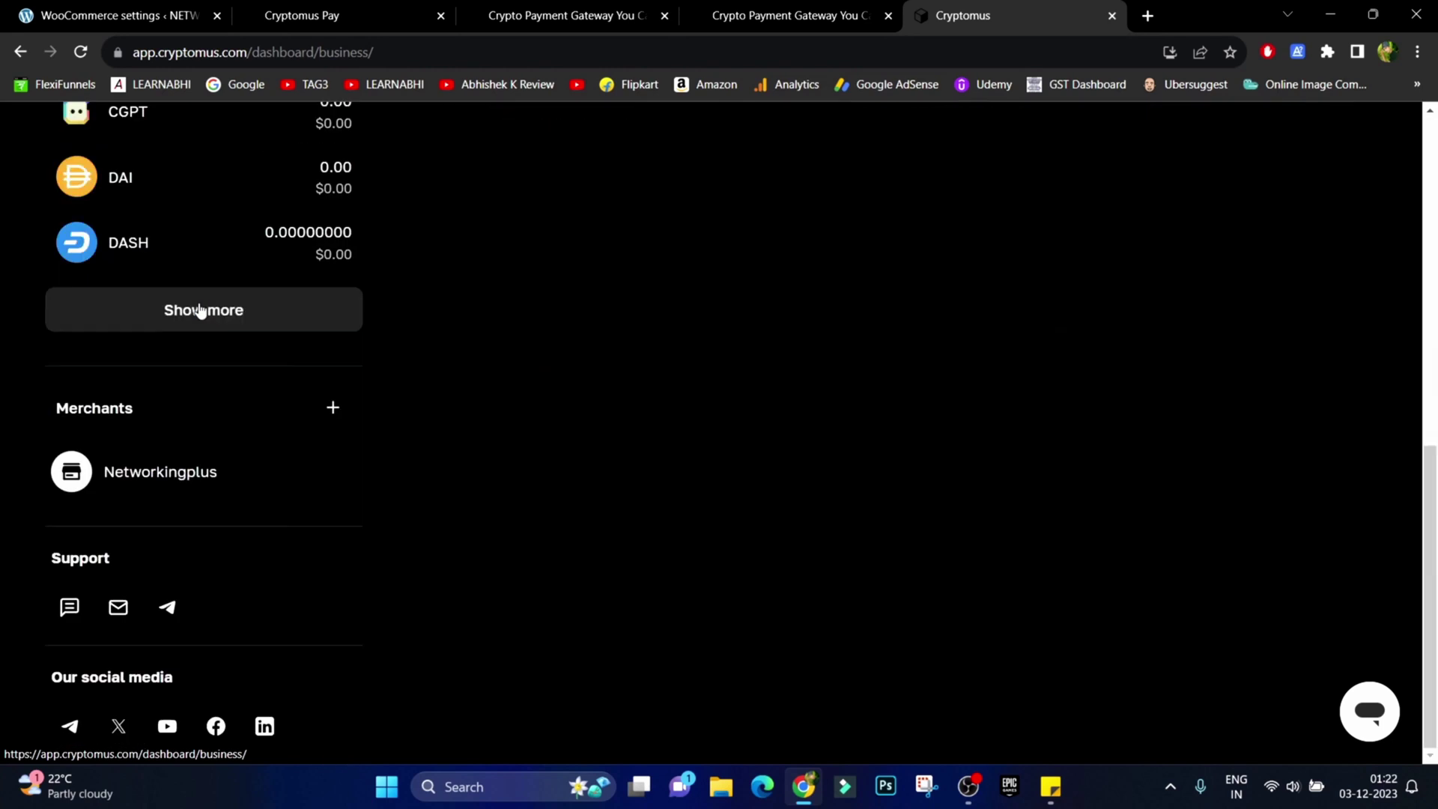
click(166, 485)
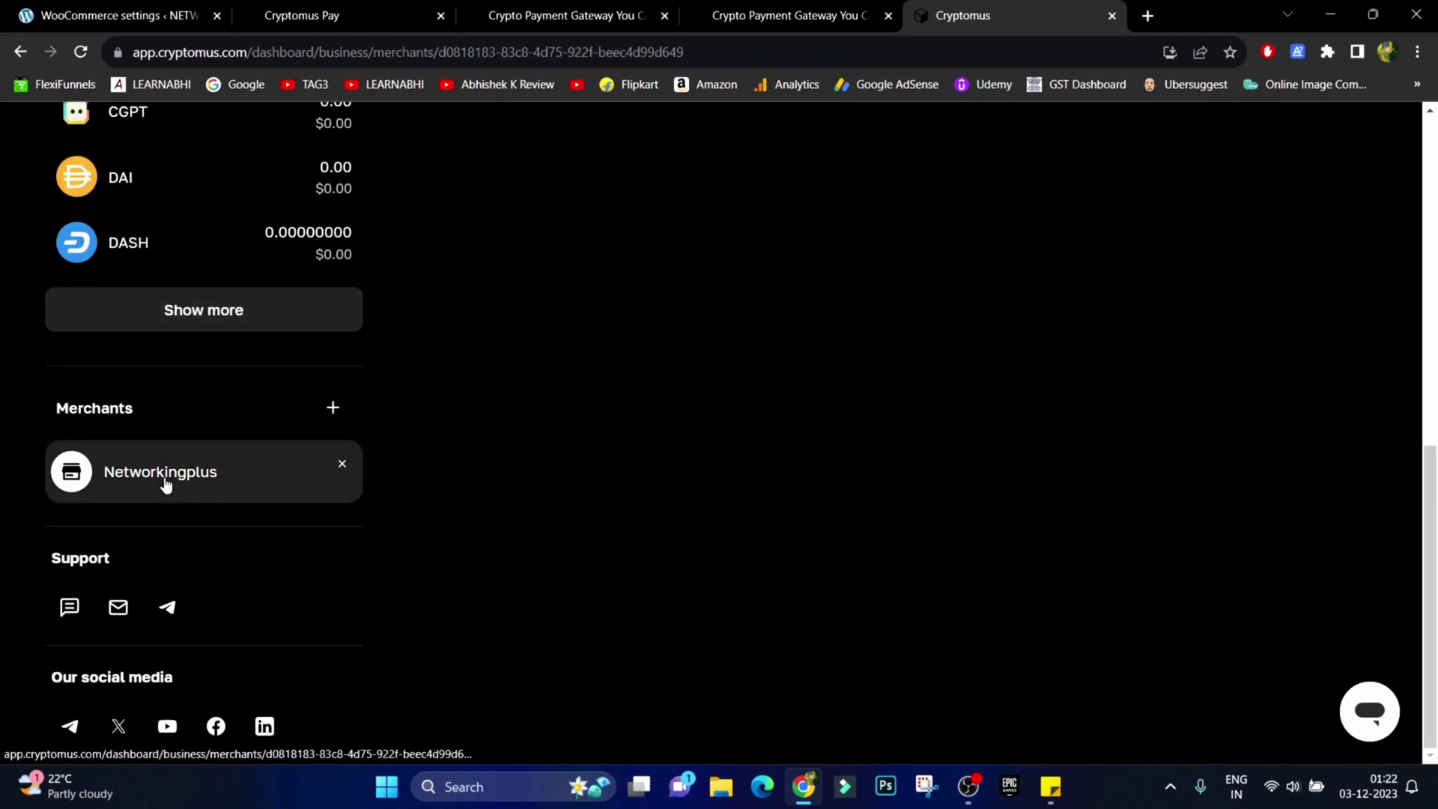
scroll(683, 491, up, 5)
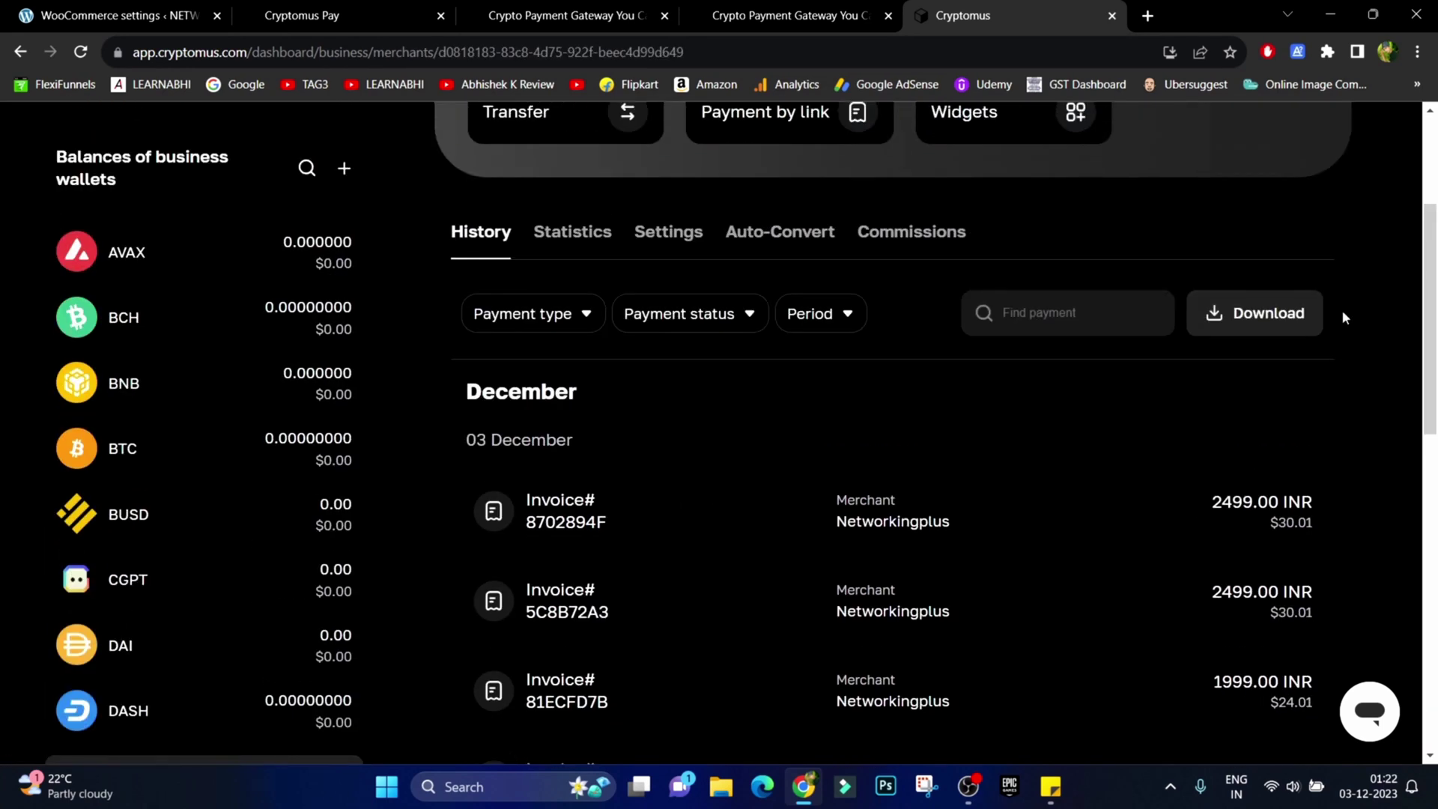